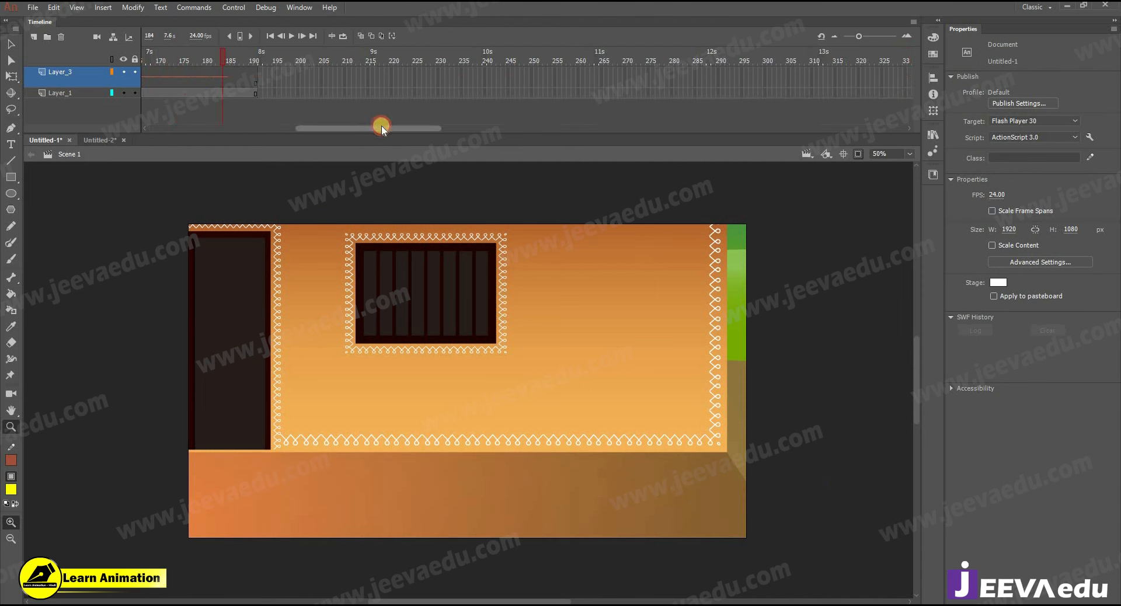
# Step: Go back to the start of the timeline and scrub through the opening of the Layer_3 soundtrack
pyautogui.moveTo(381, 128); pyautogui.dragTo(143, 131)
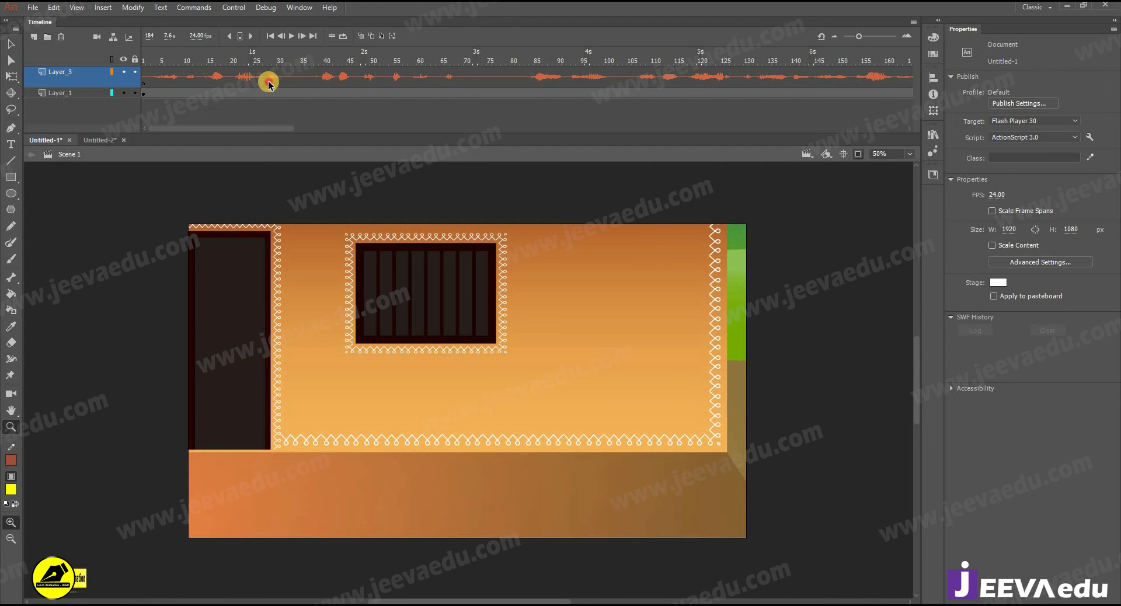
pyautogui.click(269, 83)
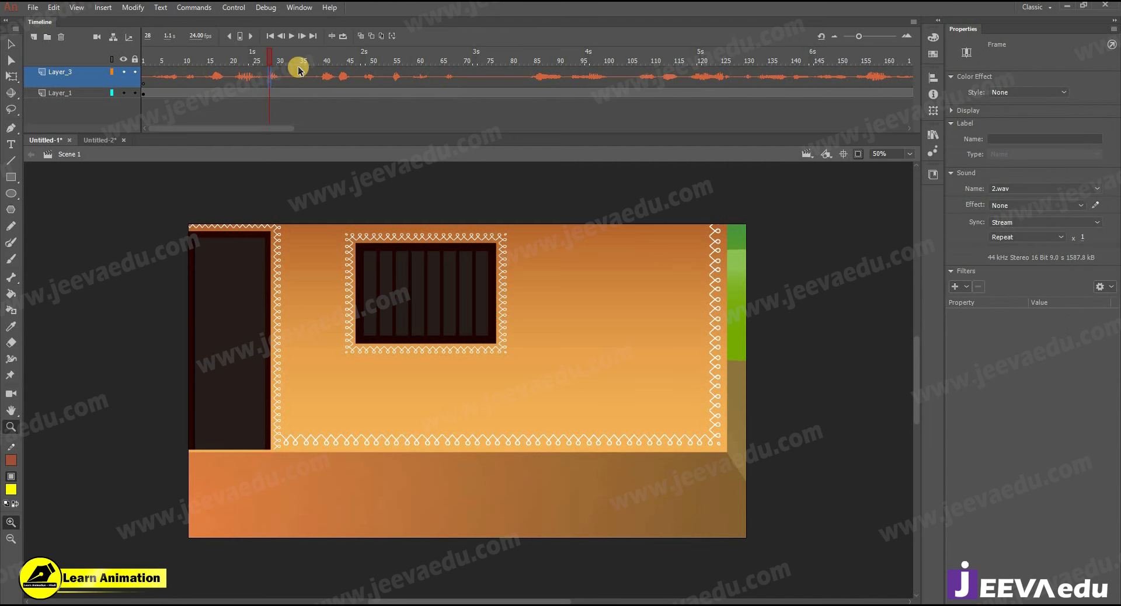
pyautogui.moveTo(253, 62); pyautogui.dragTo(156, 63)
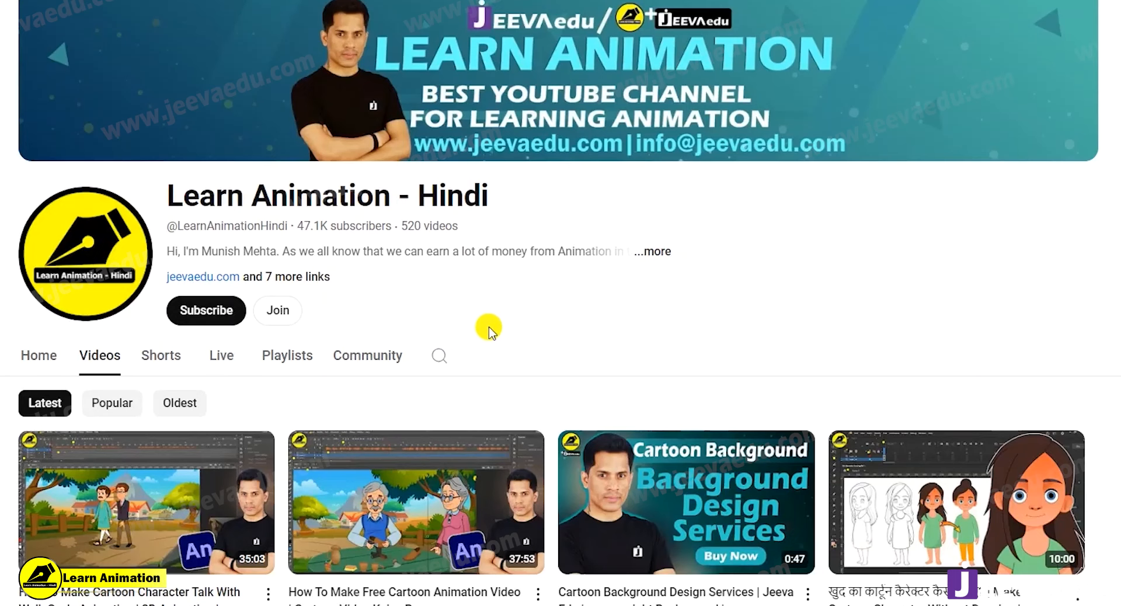
# Step: Switch to YouTube, subscribe to the Learn Animation - Hindi channel and turn on all its notifications
pyautogui.click(216, 311)
pyautogui.click(221, 315)
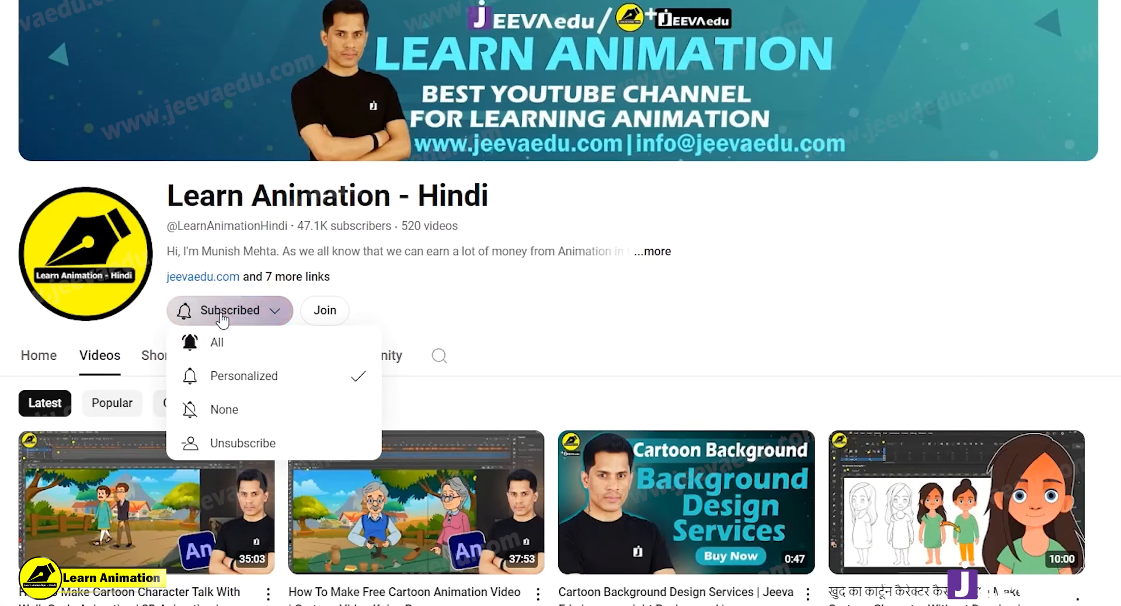
pyautogui.click(235, 333)
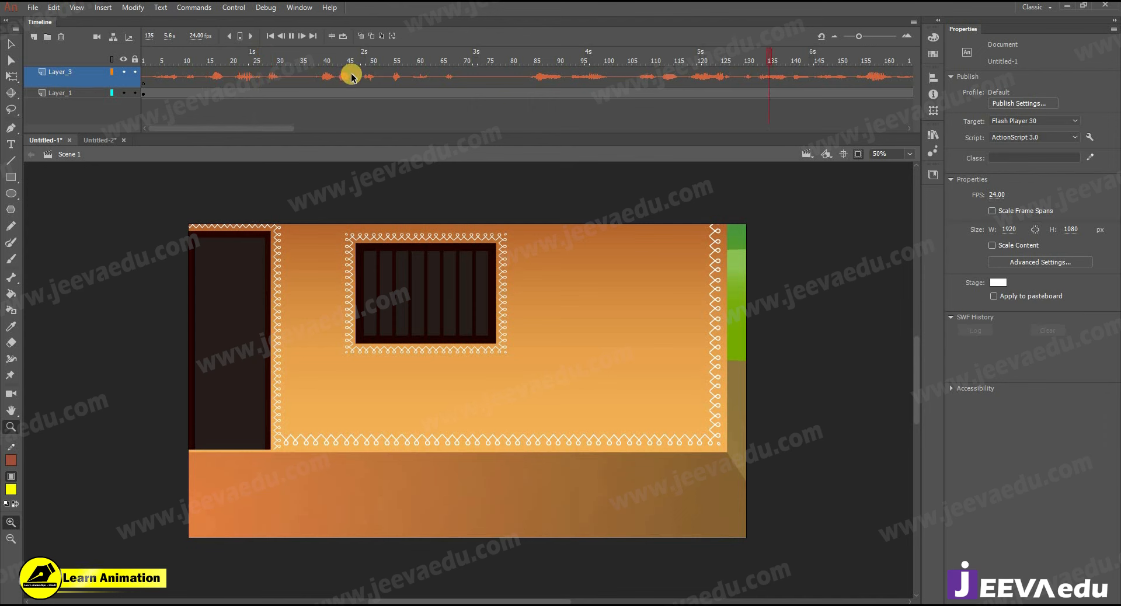
# Step: Play the Layer_3 audio in Untitled-1 and return the timeline view to its first frames
pyautogui.press('Return')
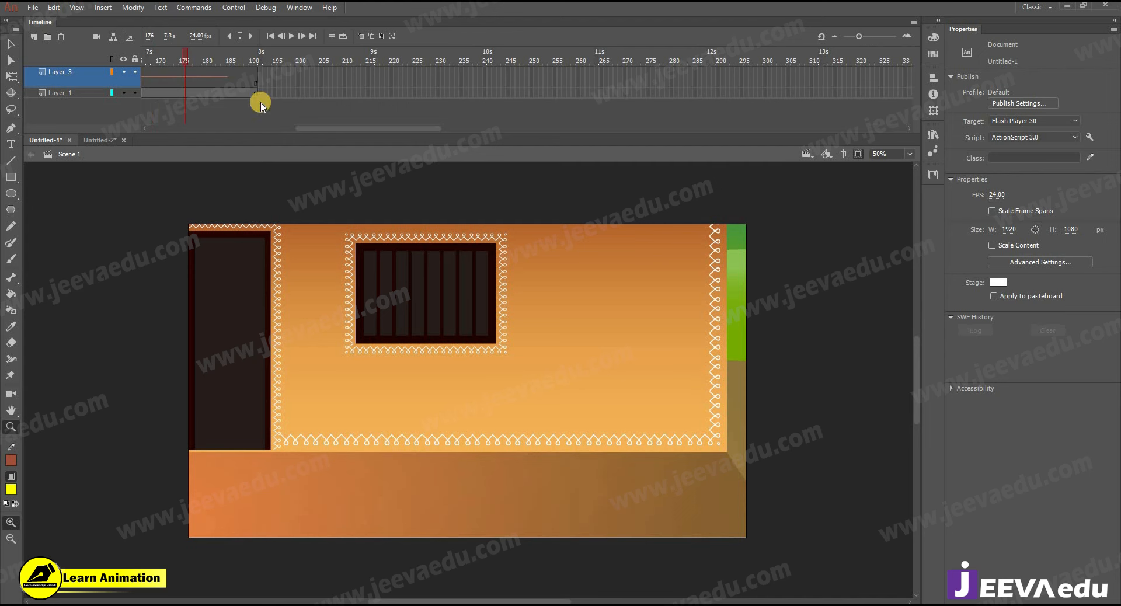
pyautogui.moveTo(321, 128); pyautogui.dragTo(57, 133)
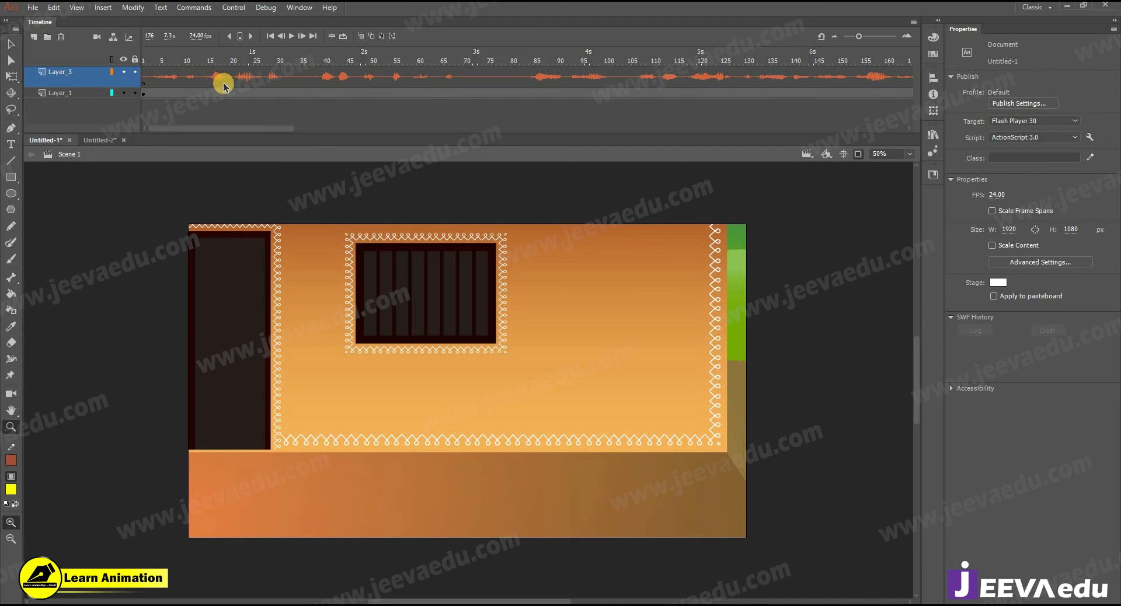
# Step: Examine the characters in Untitled-2: the dog, the woman and child on the cot, and the standing woman in the red sari
pyautogui.click(97, 140)
pyautogui.click(496, 382)
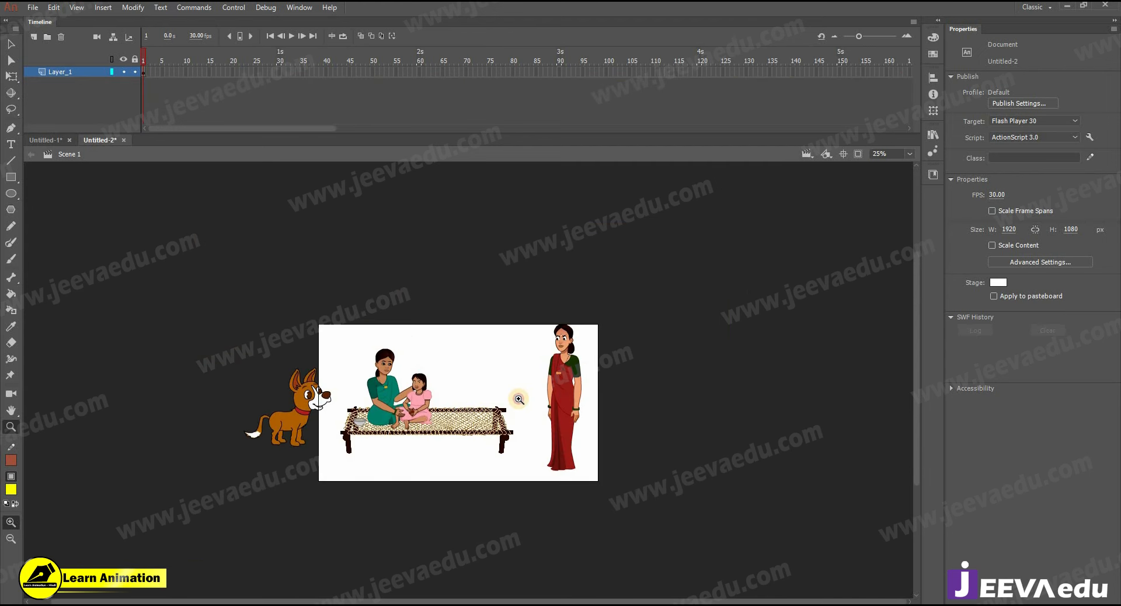
pyautogui.click(503, 395)
pyautogui.click(540, 379)
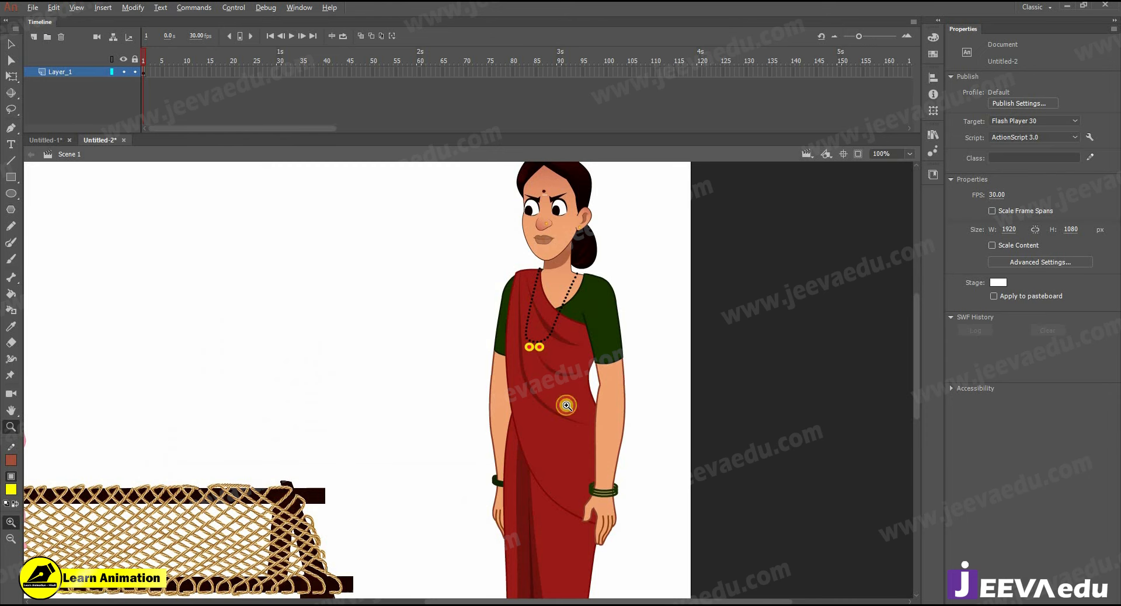
pyautogui.keyDown('alt'); pyautogui.click(566, 405); pyautogui.keyUp('alt')
pyautogui.press('v')
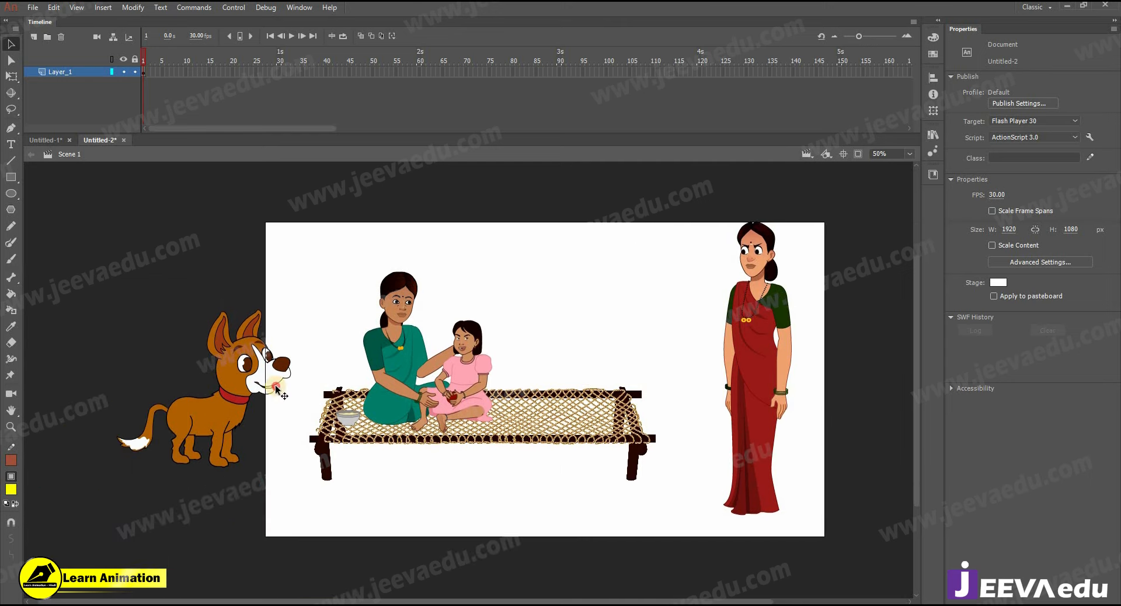
pyautogui.click(253, 425)
pyautogui.moveTo(252, 425); pyautogui.dragTo(267, 404)
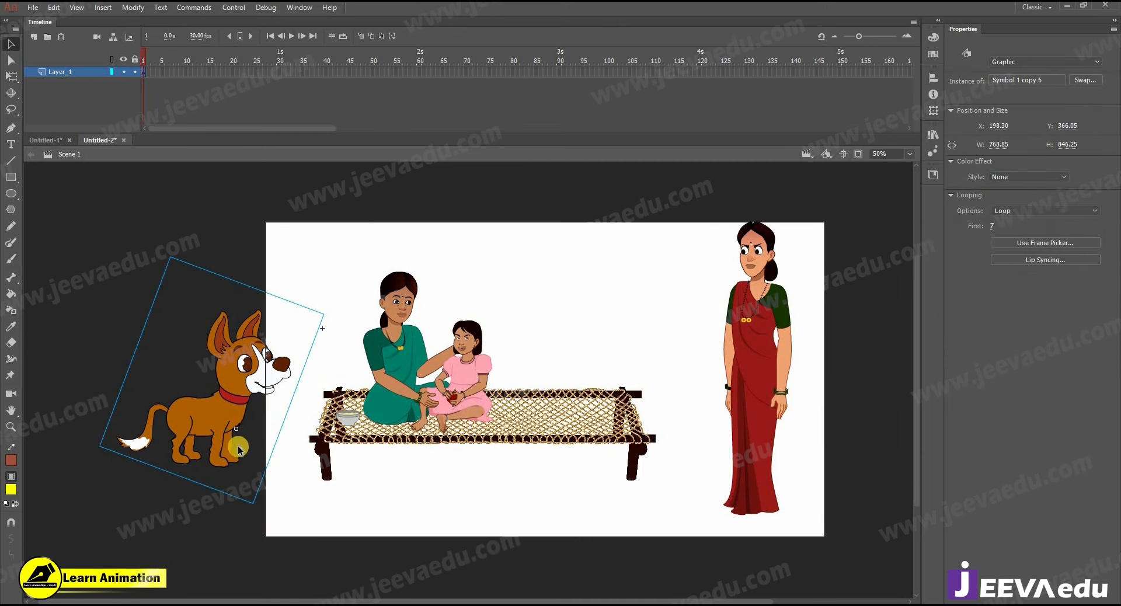
pyautogui.press('z')
pyautogui.keyDown('alt'); pyautogui.click(460, 395); pyautogui.keyUp('alt')
pyautogui.click(571, 346)
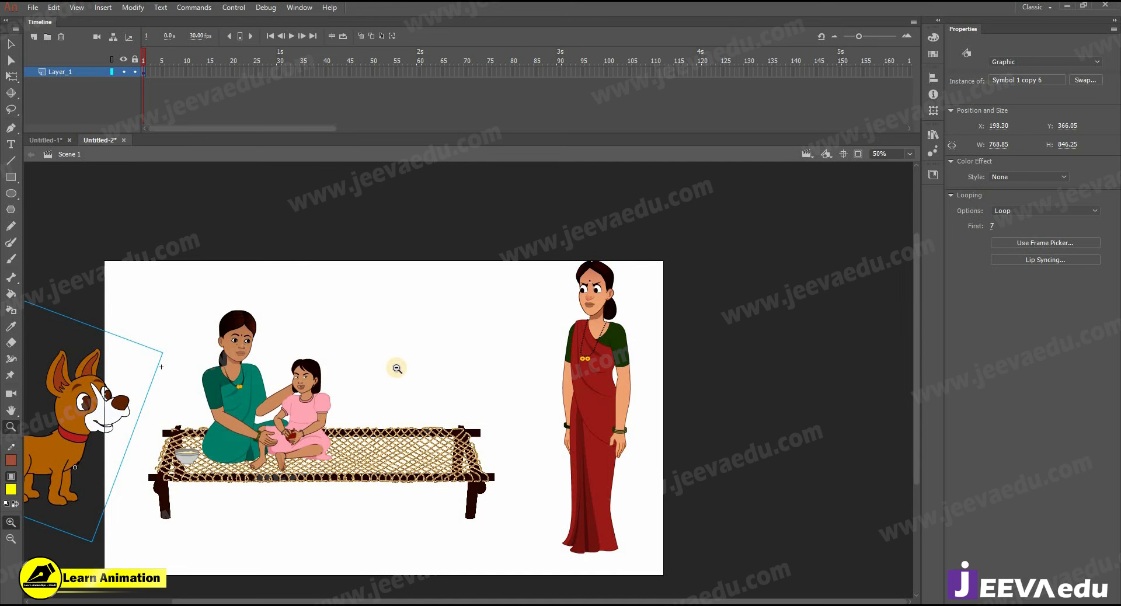
# Step: Select and copy the dog, the woman and child on the cot, and the standing woman in Untitled-2
pyautogui.keyDown('alt'); pyautogui.click(484, 366); pyautogui.keyUp('alt')
pyautogui.press('v')
pyautogui.moveTo(218, 311); pyautogui.dragTo(549, 481)
pyautogui.click(549, 483)
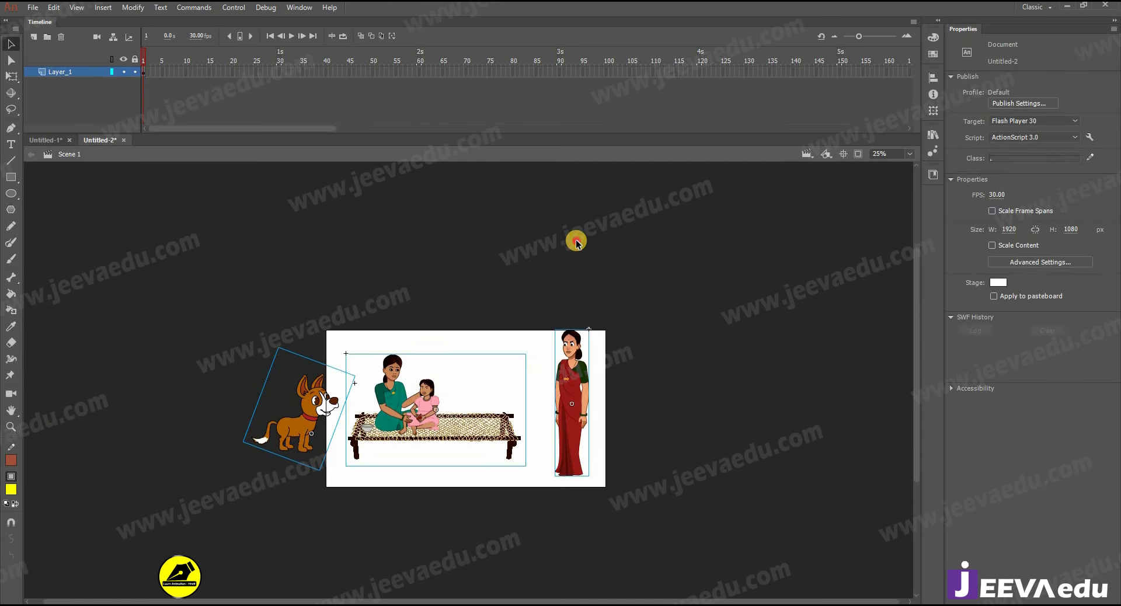
pyautogui.moveTo(267, 306); pyautogui.dragTo(616, 506)
# Step: Return to Untitled-1, select the Layer_1 background at frame 1 and show the artwork extending beyond the stage
pyautogui.click(47, 141)
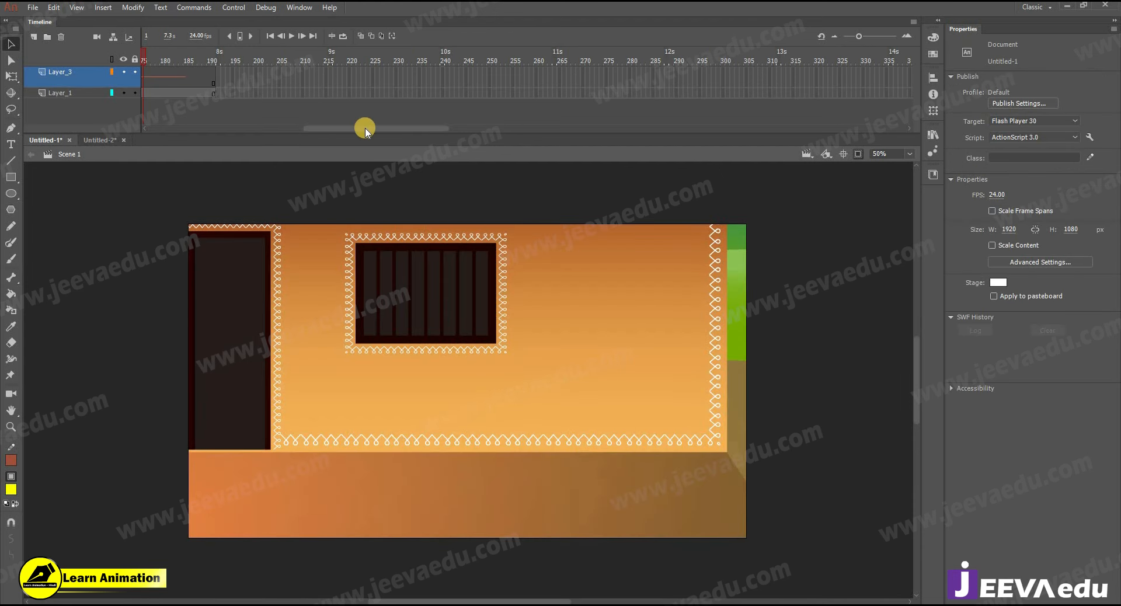
pyautogui.moveTo(363, 128); pyautogui.dragTo(123, 127)
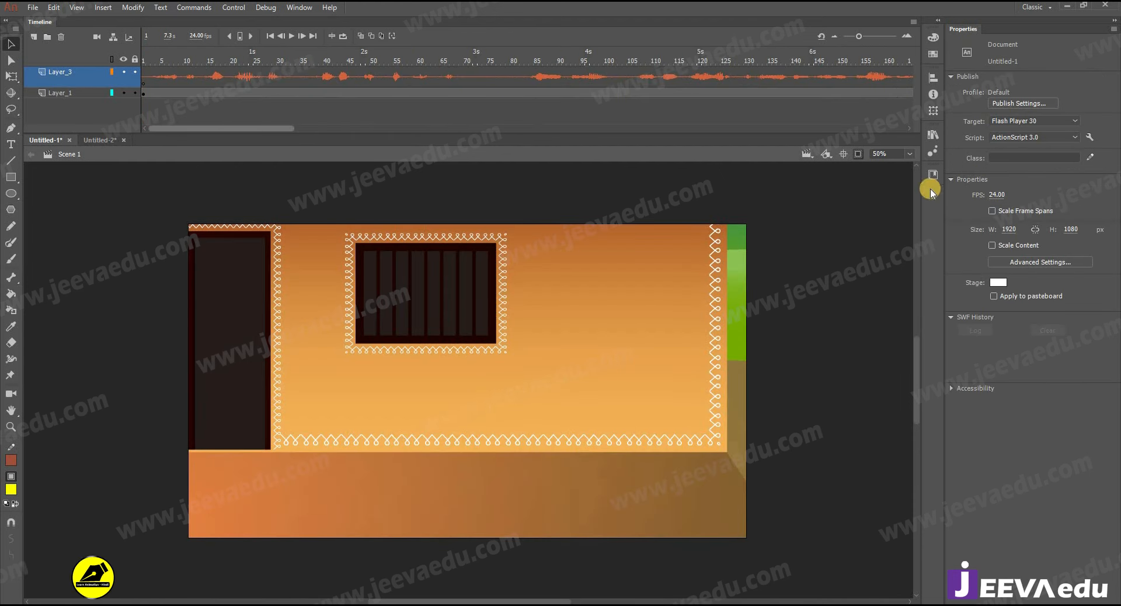
pyautogui.click(144, 93)
pyautogui.press('z')
pyautogui.keyDown('alt'); pyautogui.click(537, 406); pyautogui.keyUp('alt')
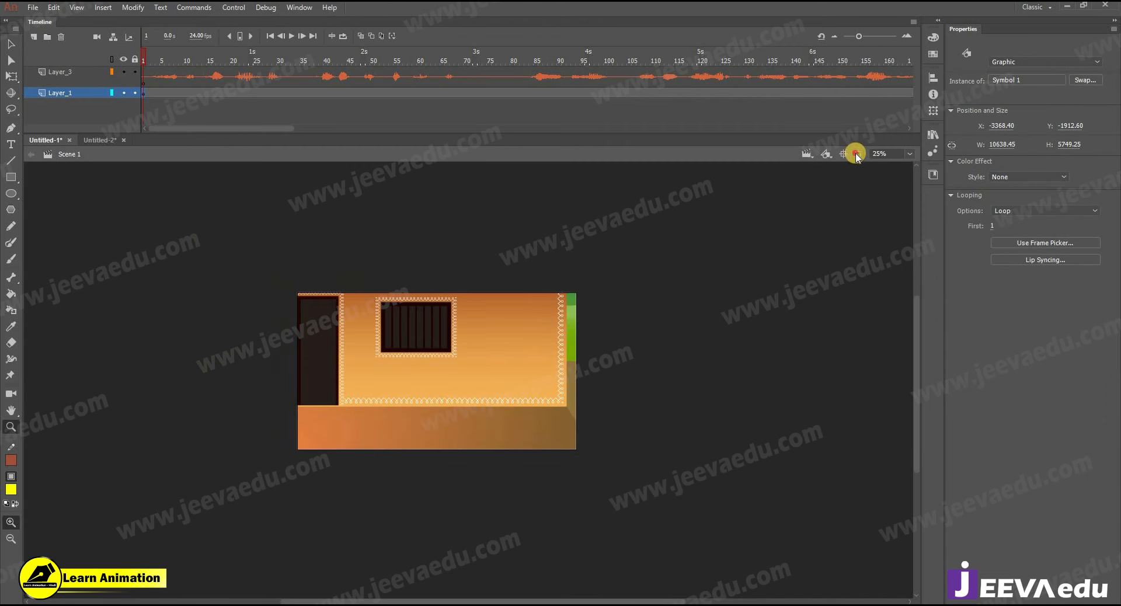
pyautogui.click(856, 154)
pyautogui.keyDown('alt'); pyautogui.click(520, 425); pyautogui.keyUp('alt')
pyautogui.keyDown('alt'); pyautogui.click(442, 432); pyautogui.keyUp('alt')
# Step: Reposition the village background symbol relative to the stage, at X -3191.70 and Y -1928.65
pyautogui.press('v')
pyautogui.moveTo(404, 398); pyautogui.dragTo(444, 430)
pyautogui.hotkey('ctrl', 'z')
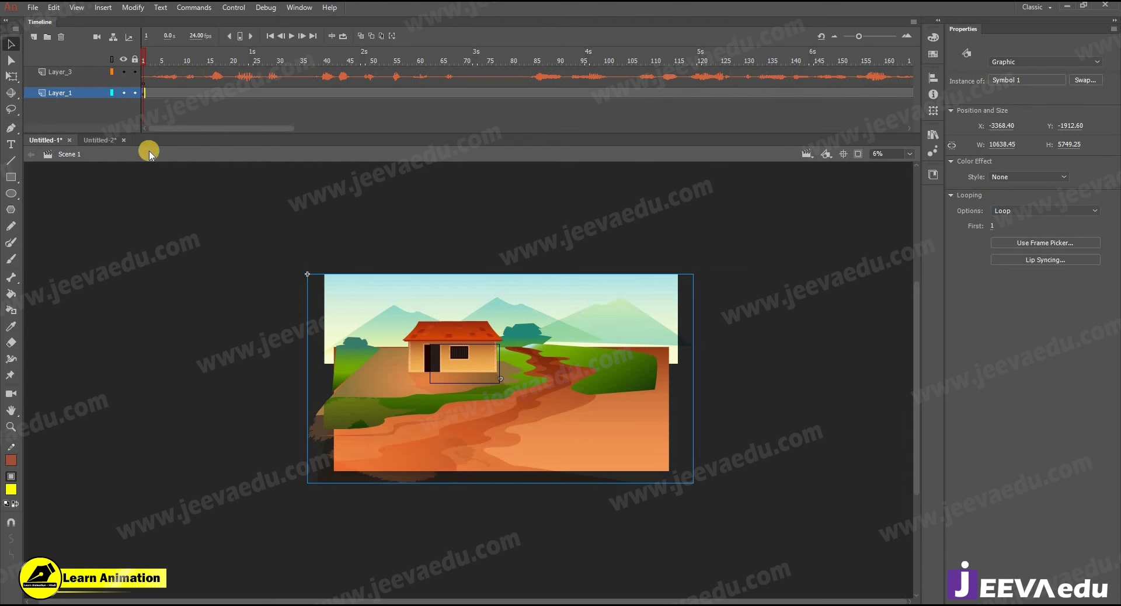
pyautogui.click(438, 222)
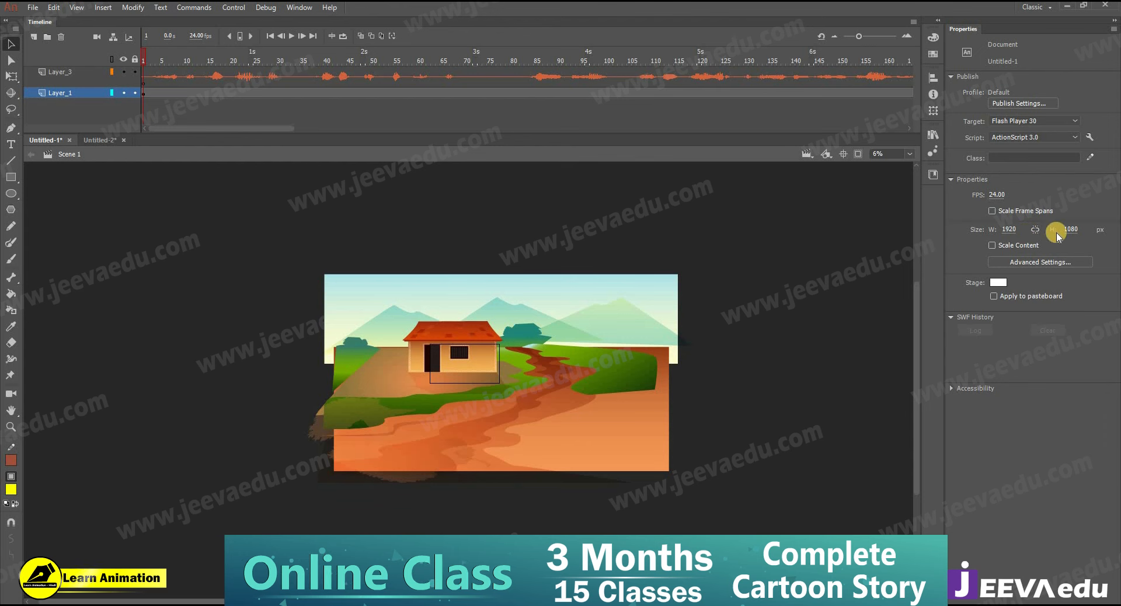
pyautogui.moveTo(613, 334)
pyautogui.mouseDown()
pyautogui.moveTo(588, 360)
pyautogui.moveTo(619, 334)
pyautogui.mouseUp()
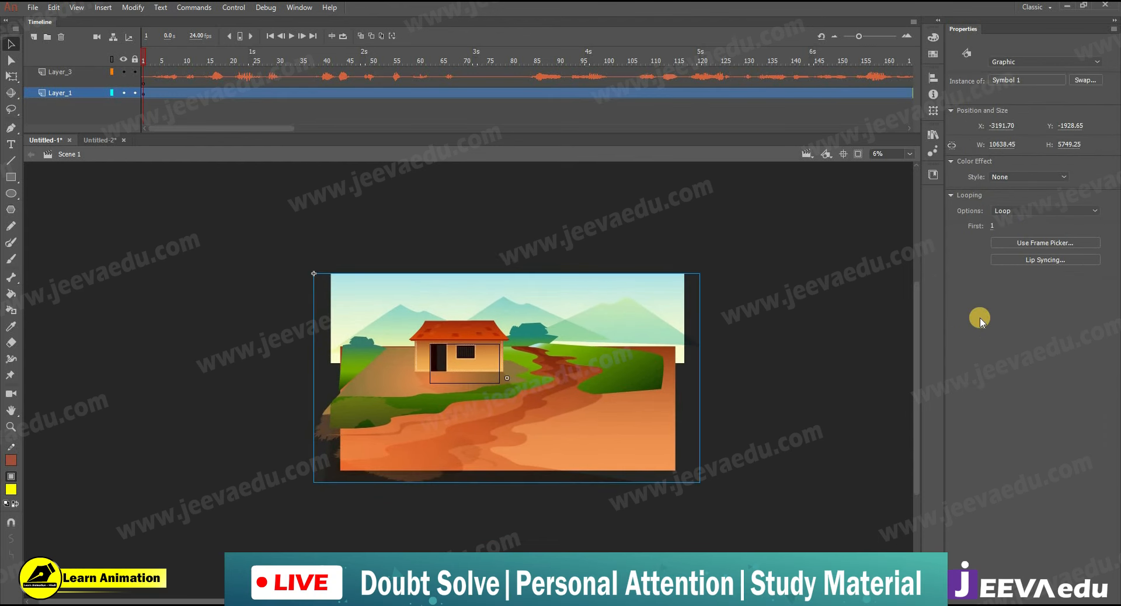
pyautogui.click(720, 248)
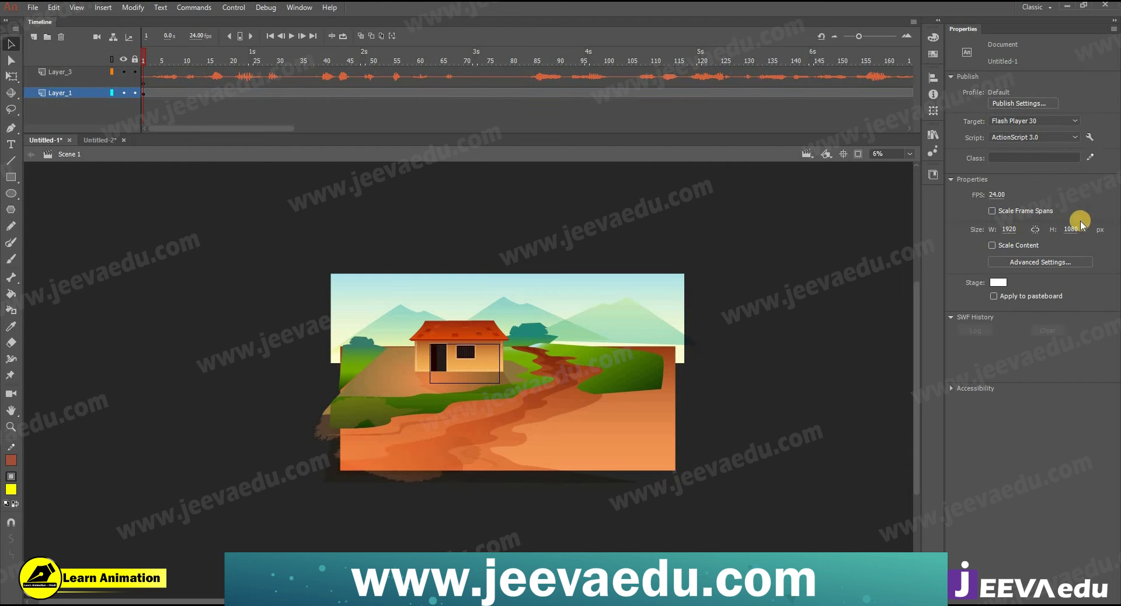
# Step: Try scaling the background down to about 8133 by 4395 px with Free Transform and undo the scaling
pyautogui.click(562, 327)
pyautogui.press('q')
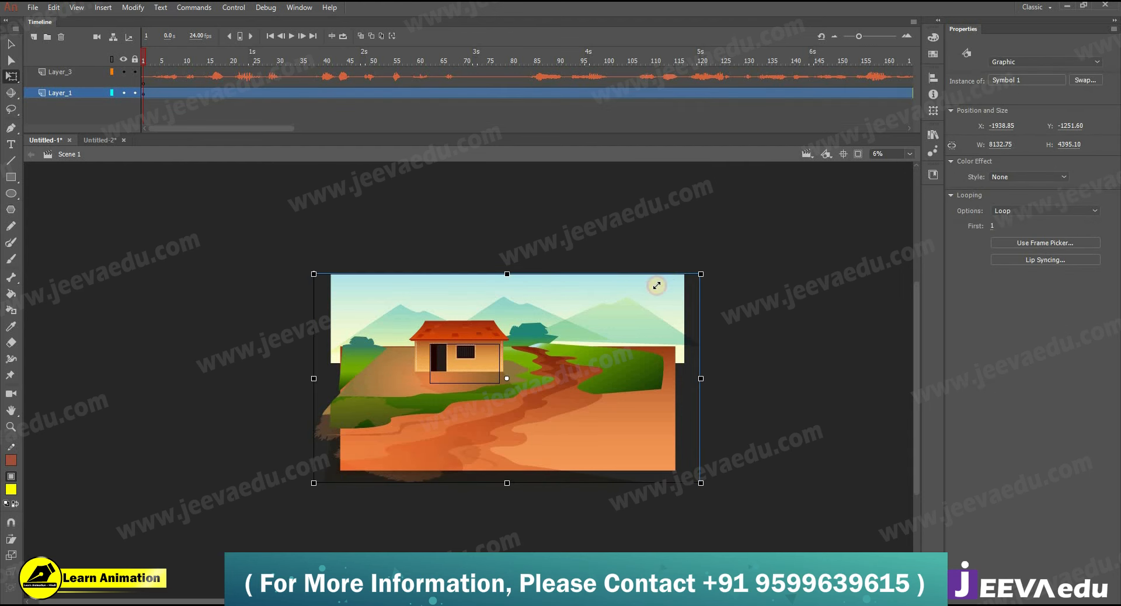
pyautogui.moveTo(656, 286); pyautogui.dragTo(623, 315)
pyautogui.hotkey('ctrl', 'z')
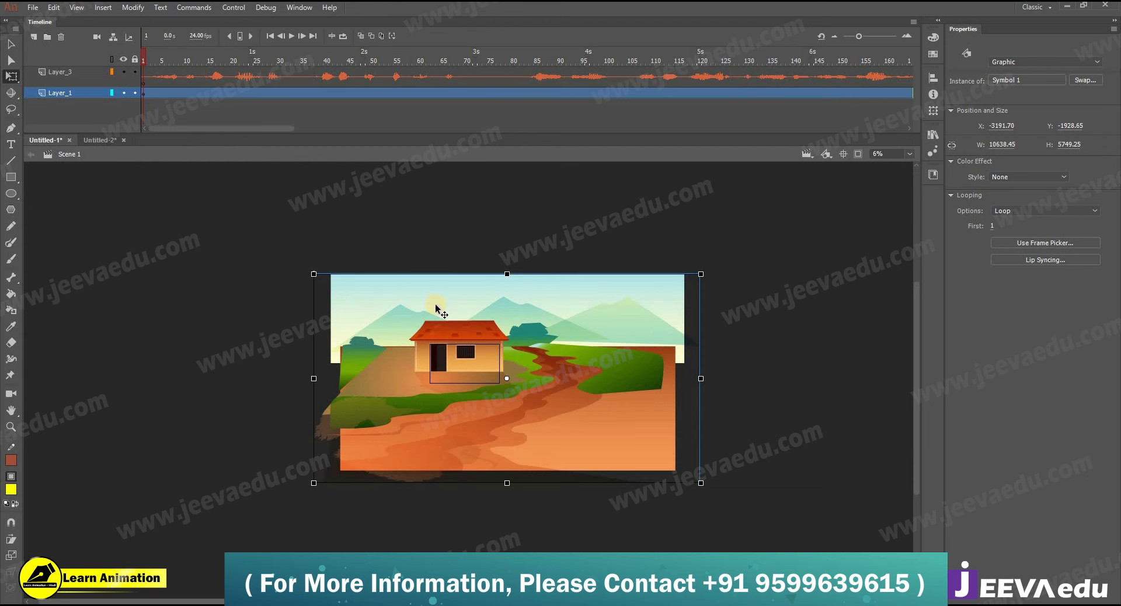
# Step: Enter the background symbol and convert all of its artwork into a single graphic symbol
pyautogui.doubleClick(533, 330)
pyautogui.click(515, 365)
pyautogui.moveTo(199, 221); pyautogui.dragTo(686, 520)
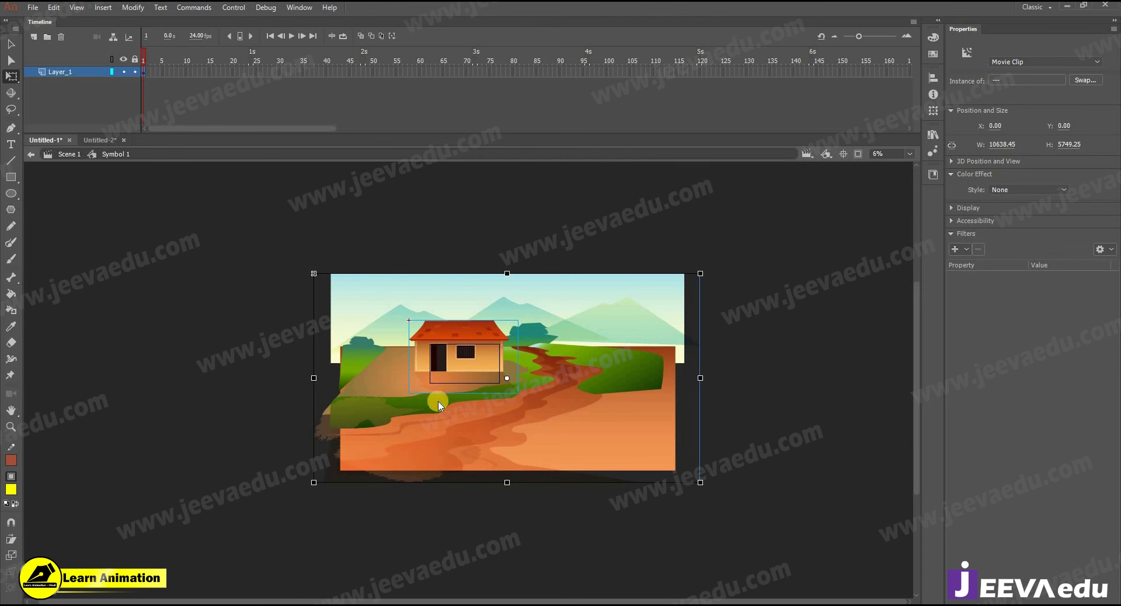
pyautogui.click(671, 356)
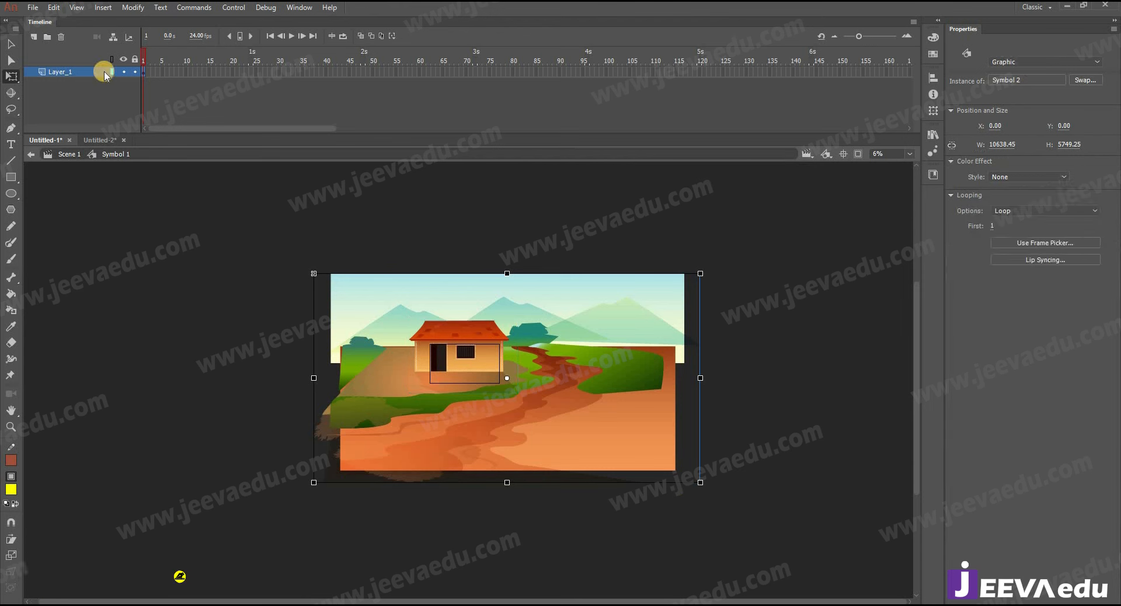
# Step: Add a new layer above the background inside the symbol and hide Layer_1
pyautogui.click(39, 42)
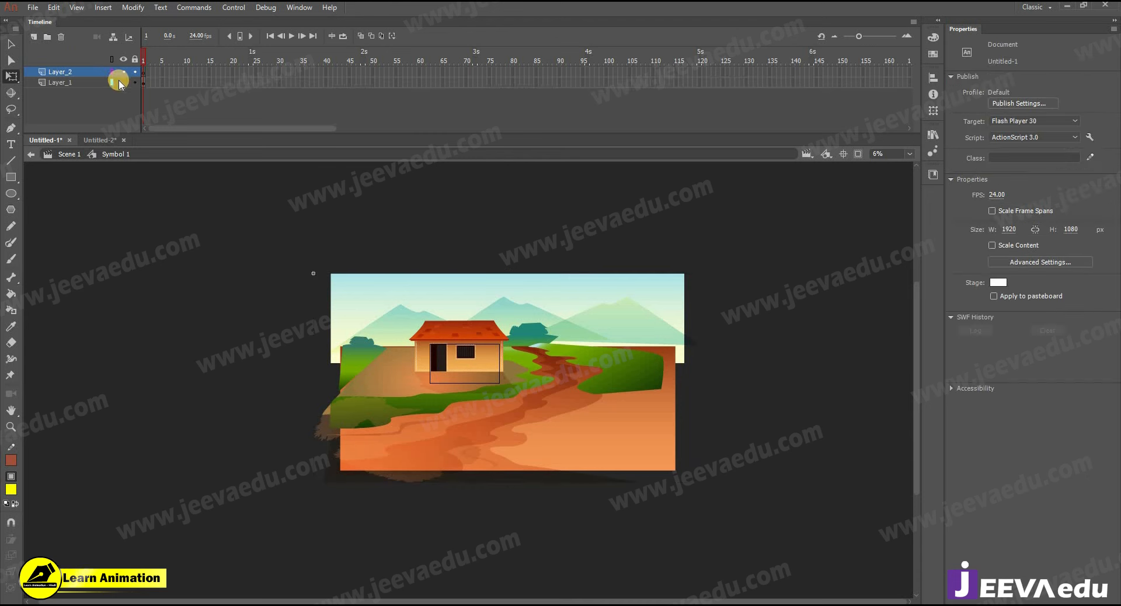
pyautogui.click(473, 379)
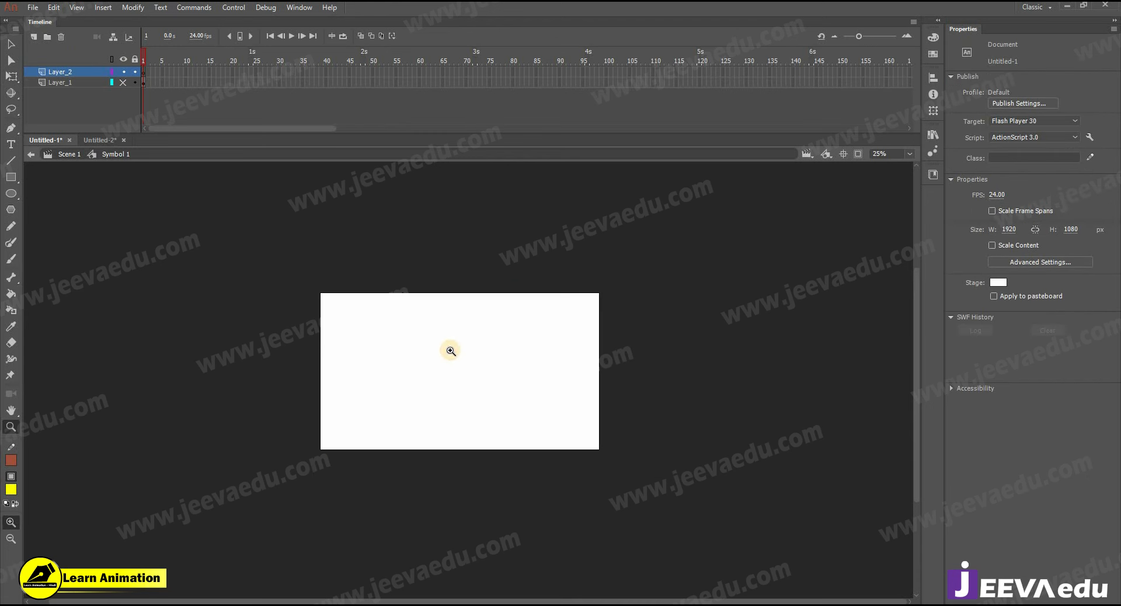
# Step: Paste the copied characters onto Layer_2, putting duplicate library items into a folder
pyautogui.moveTo(378, 333); pyautogui.dragTo(383, 336)
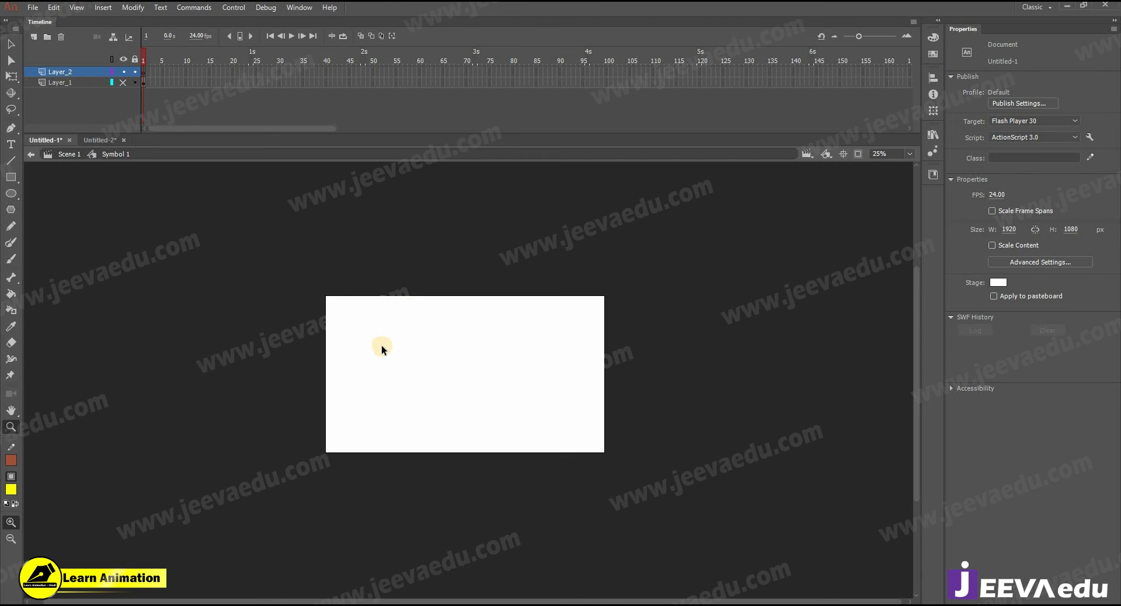
pyautogui.hotkey('ctrl', 'v')
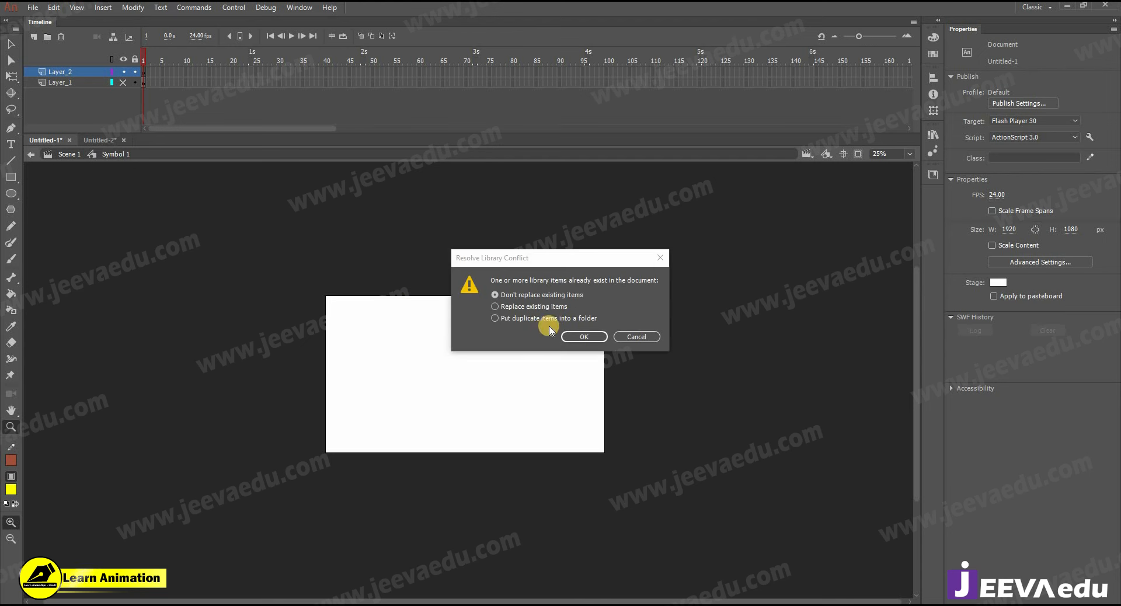
pyautogui.click(521, 319)
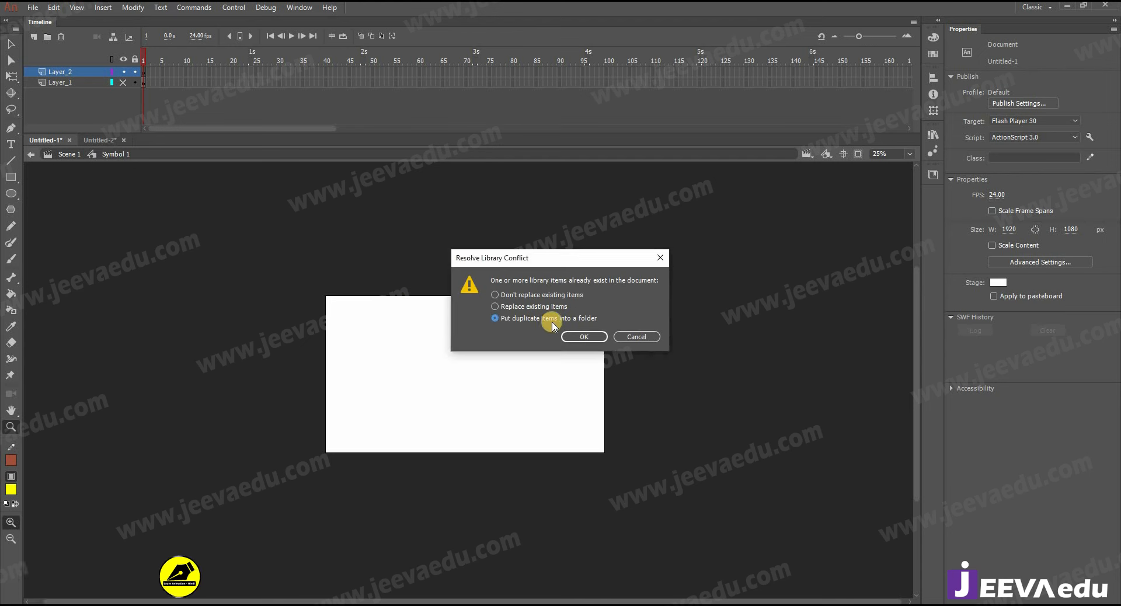
pyautogui.click(581, 336)
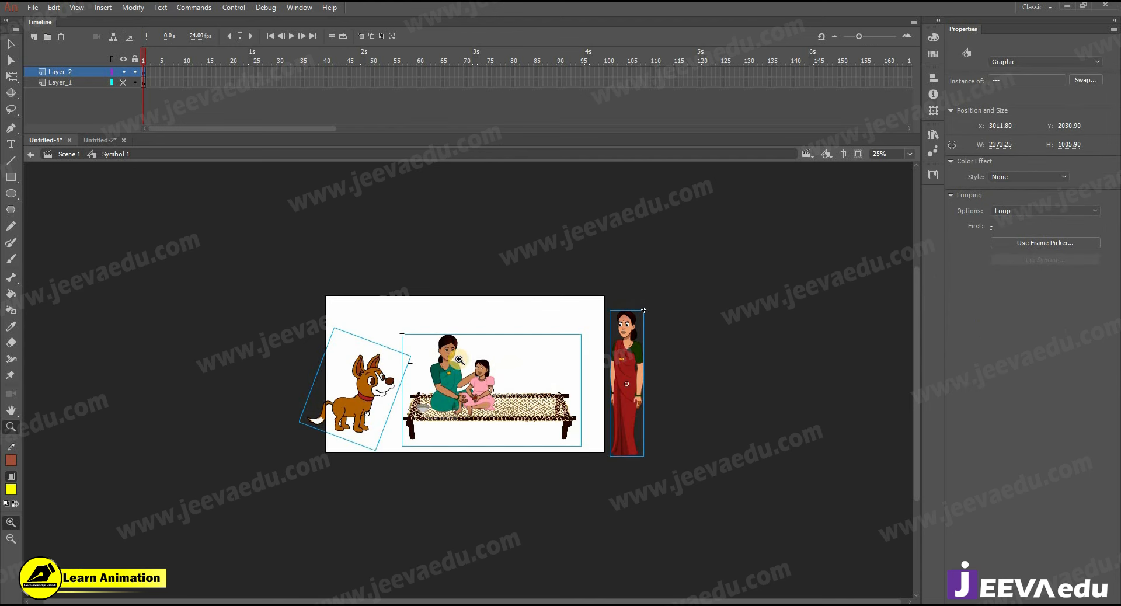
pyautogui.keyDown('ctrl'); pyautogui.click(474, 303); pyautogui.keyUp('ctrl')
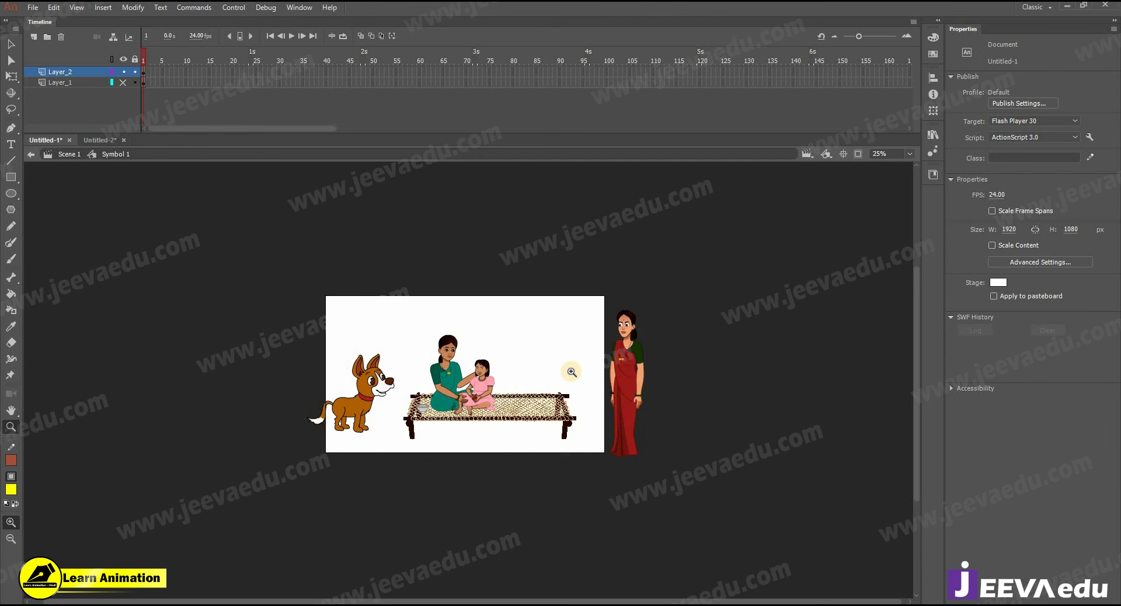
# Step: Extend both layers to about frame 88 and insert a keyframe on Layer_2 at frame 59
pyautogui.moveTo(239, 82); pyautogui.dragTo(548, 83)
pyautogui.press('F5')
pyautogui.click(415, 71)
pyautogui.press('F6')
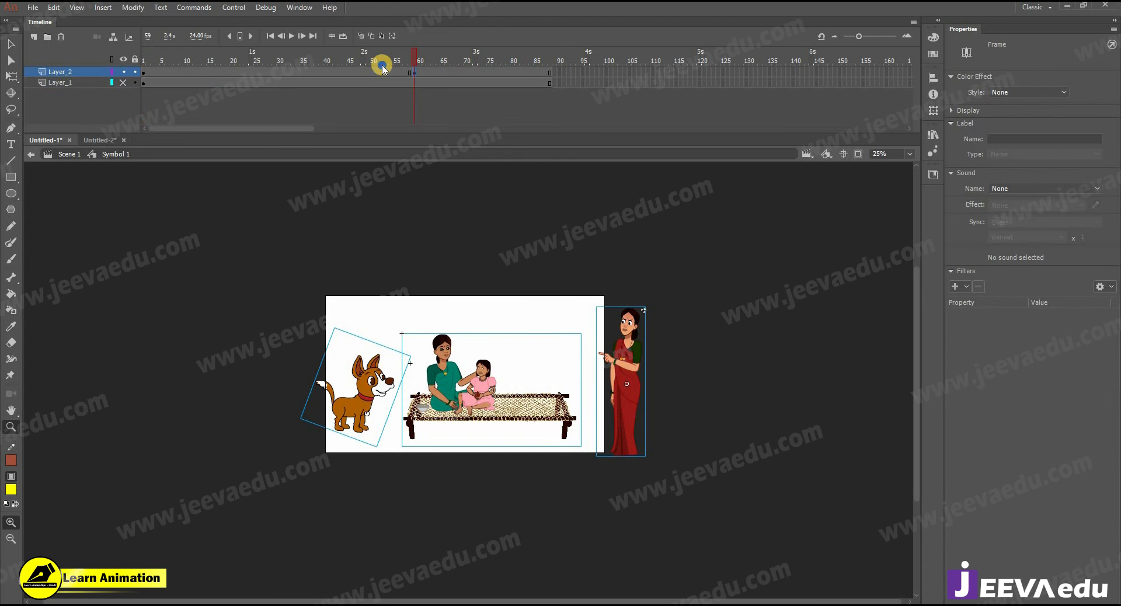
# Step: Try to create a classic tween between the two keyframes on Layer_2
pyautogui.rightClick(380, 80)
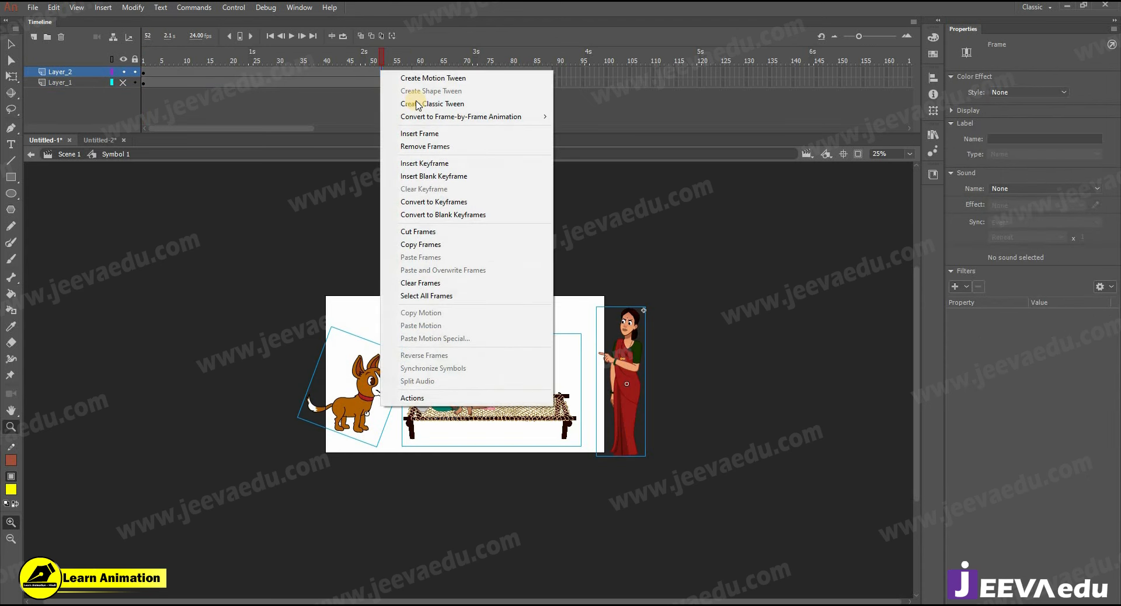
pyautogui.click(420, 103)
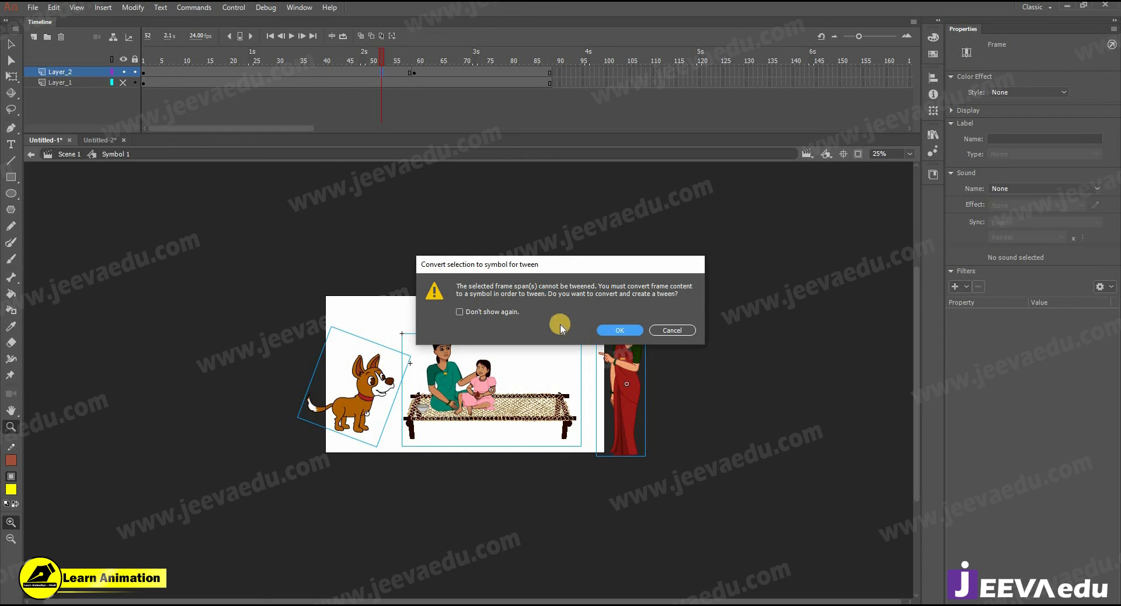
pyautogui.click(619, 330)
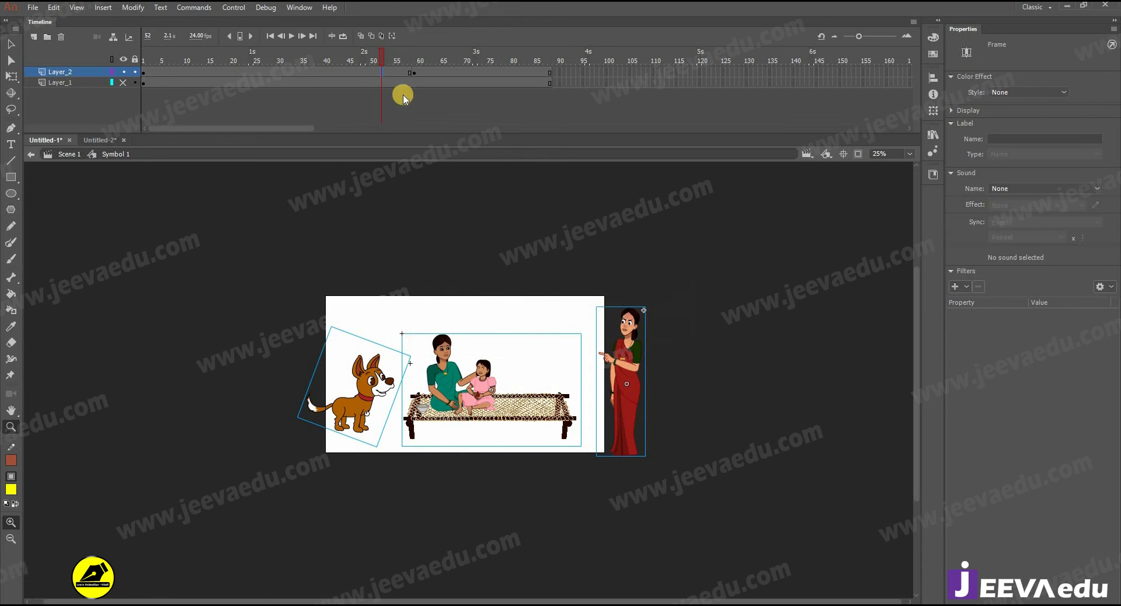
# Step: Clear the keyframe at frame 59 on Layer_2 and go to frame 23
pyautogui.rightClick(415, 70)
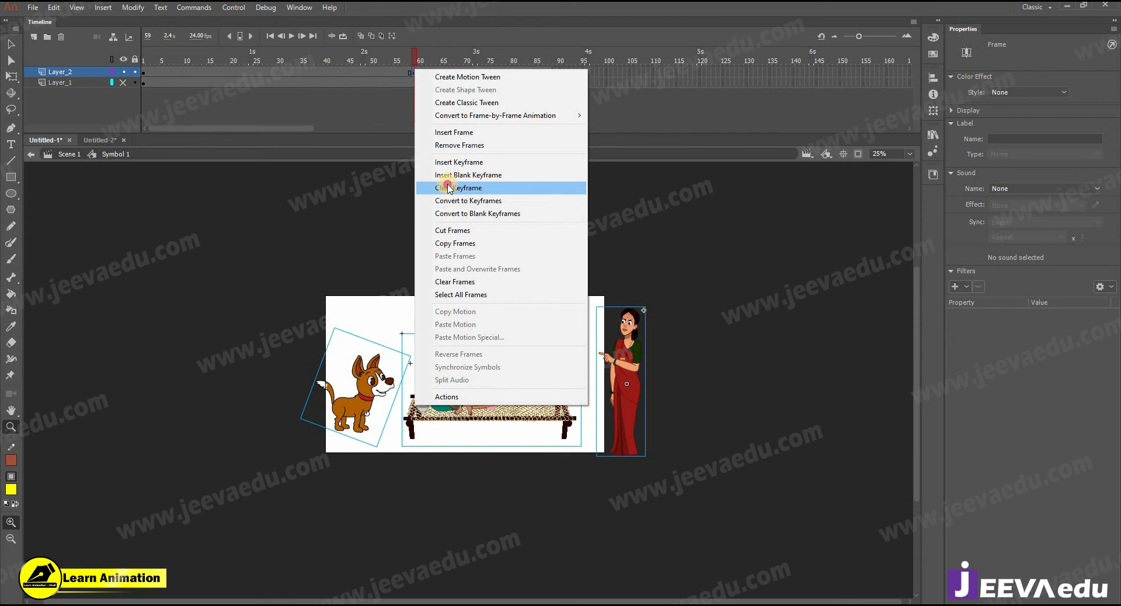
pyautogui.click(430, 185)
pyautogui.click(246, 61)
# Step: Open the nested symbols of the woman in the red saree down to her arm and examine its layers and tweens
pyautogui.click(514, 327)
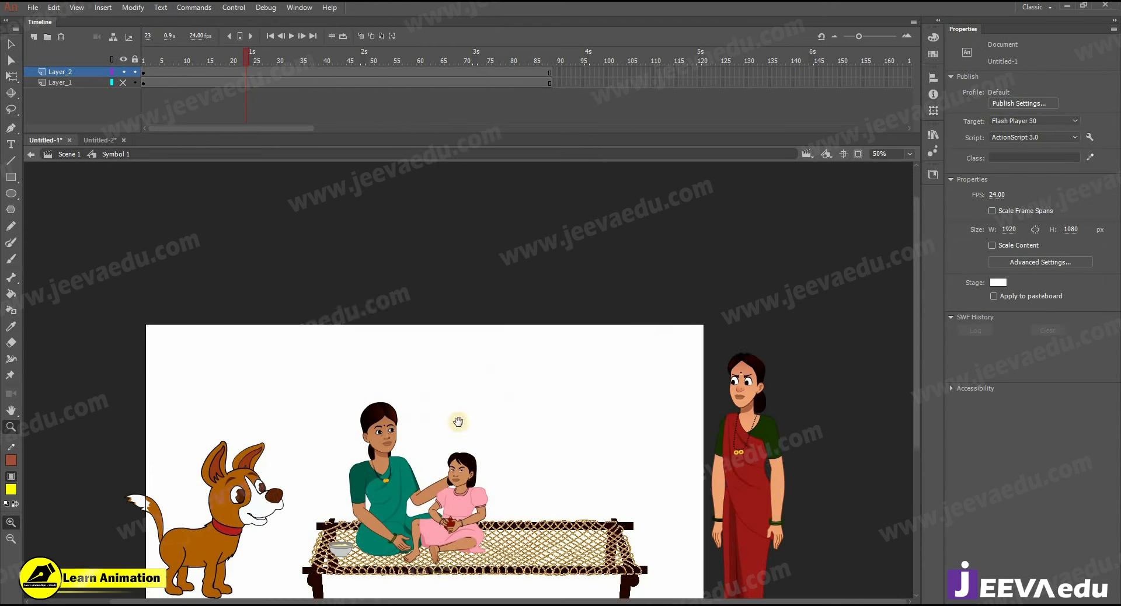
pyautogui.scroll(-2, 457, 422)
pyautogui.click(714, 461)
pyautogui.click(665, 412)
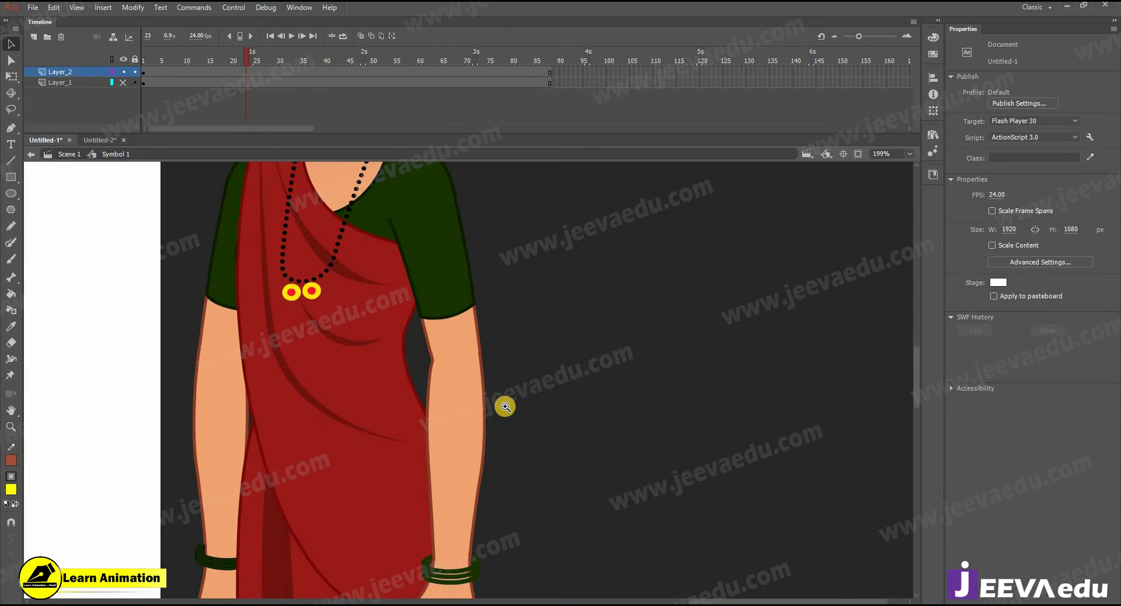
pyautogui.keyDown('alt'); pyautogui.click(597, 401); pyautogui.keyUp('alt')
pyautogui.press('v')
pyautogui.doubleClick(641, 389)
pyautogui.doubleClick(641, 390)
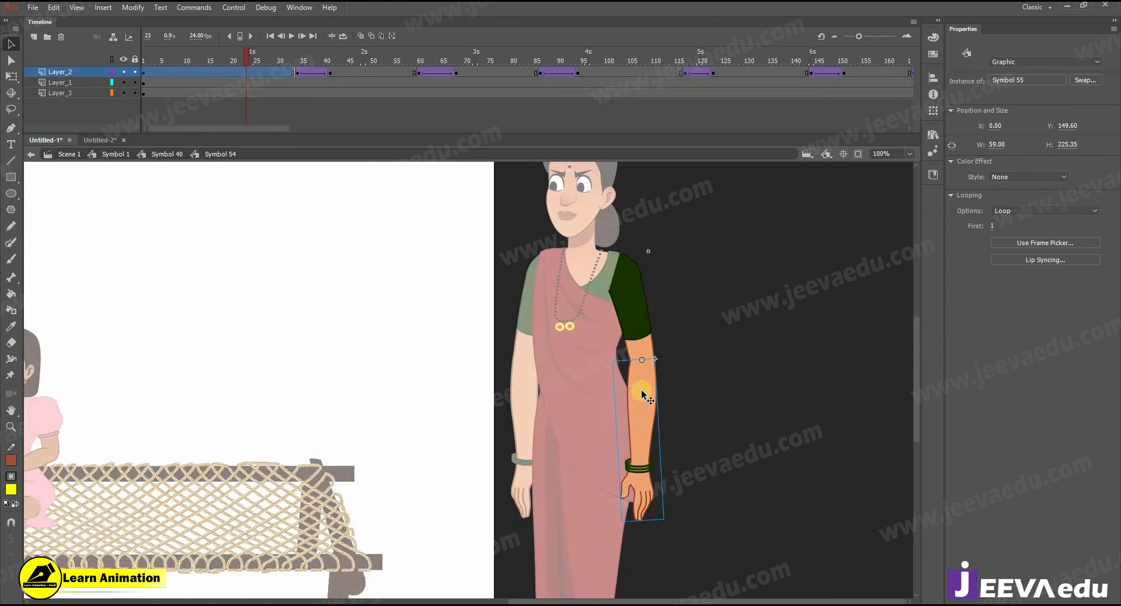
# Step: Try moving part of the woman's arm sideways, undo the move, and return to Symbol 1
pyautogui.doubleClick(639, 324)
pyautogui.moveTo(635, 374); pyautogui.dragTo(714, 374)
pyautogui.hotkey('ctrl', 'z')
pyautogui.click(638, 469)
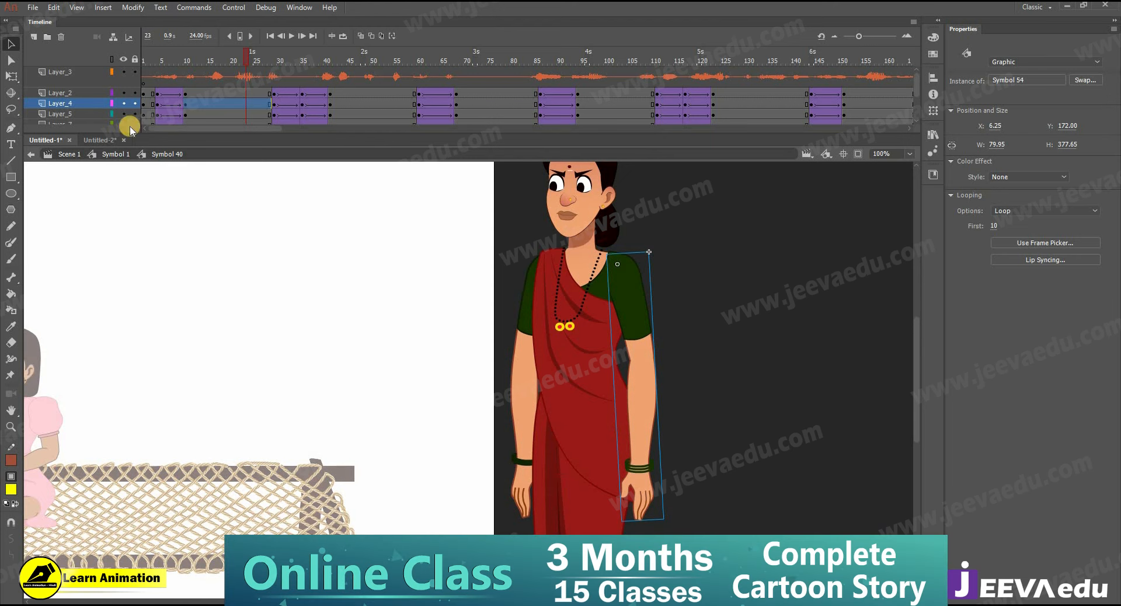
pyautogui.doubleClick(255, 427)
pyautogui.press('z')
pyautogui.keyDown('alt'); pyautogui.click(301, 386); pyautogui.keyUp('alt')
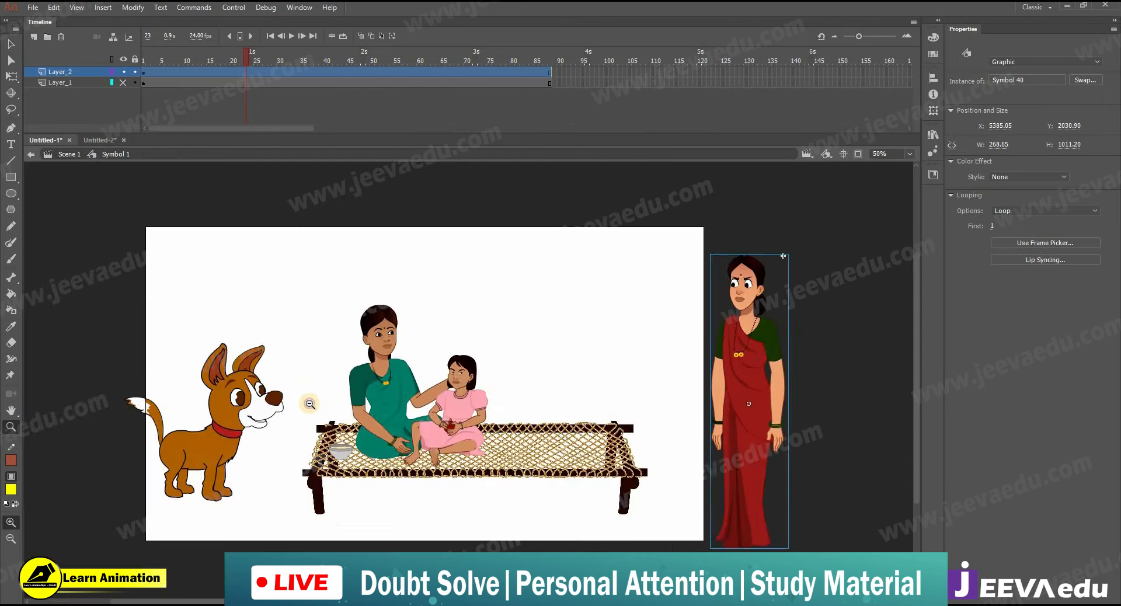
pyautogui.keyDown('alt'); pyautogui.click(309, 401); pyautogui.keyUp('alt')
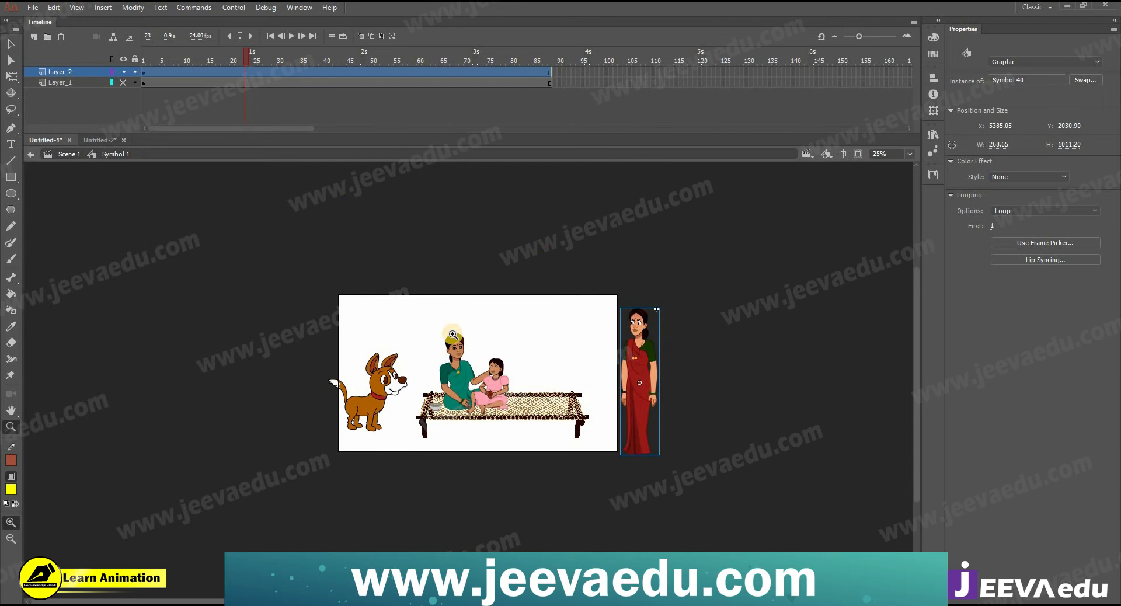
# Step: Select the dog, the cot group and the woman in the red saree, and distribute them to separate layers
pyautogui.click(489, 395)
pyautogui.press('v')
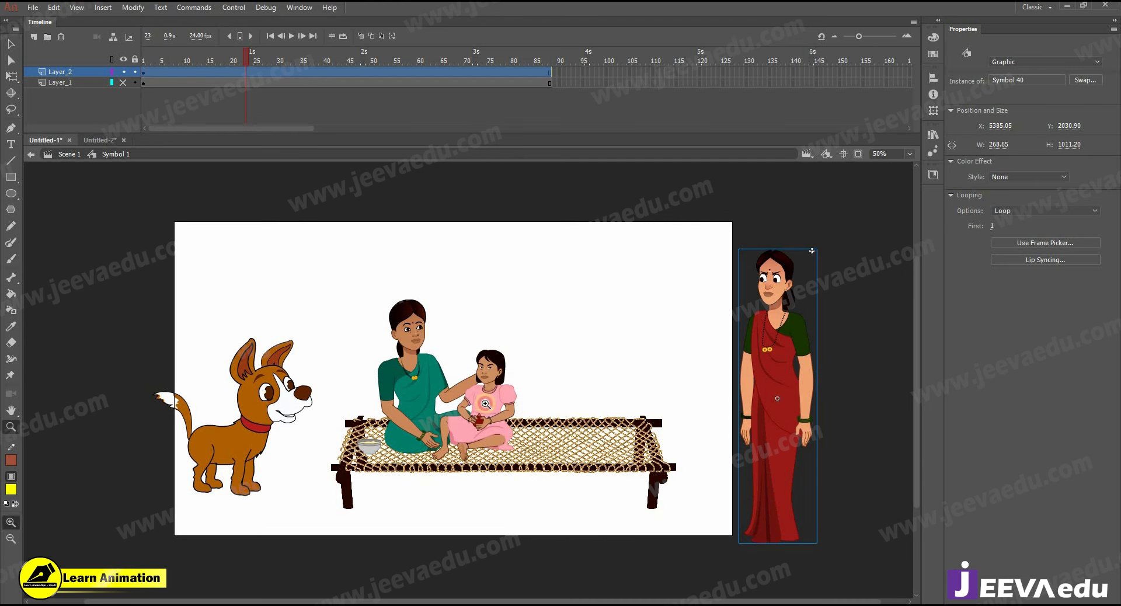
pyautogui.hotkey('ctrl', '-')
pyautogui.moveTo(296, 344); pyautogui.dragTo(610, 458)
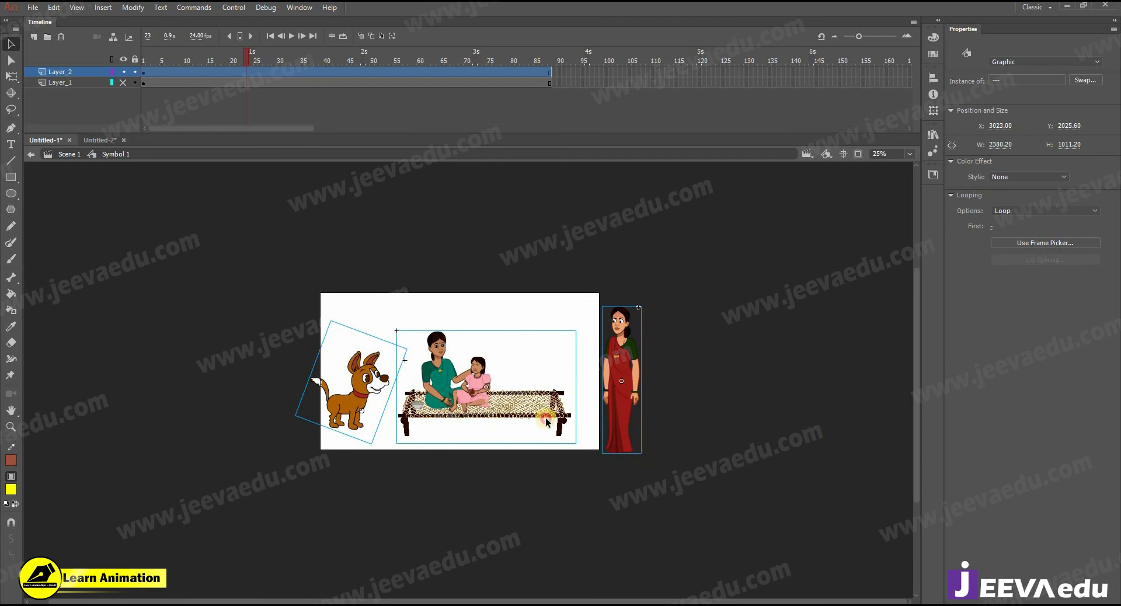
pyautogui.keyDown('shift'); pyautogui.click(625, 399); pyautogui.keyUp('shift')
pyautogui.moveTo(245, 313); pyautogui.dragTo(678, 465)
pyautogui.rightClick(642, 350)
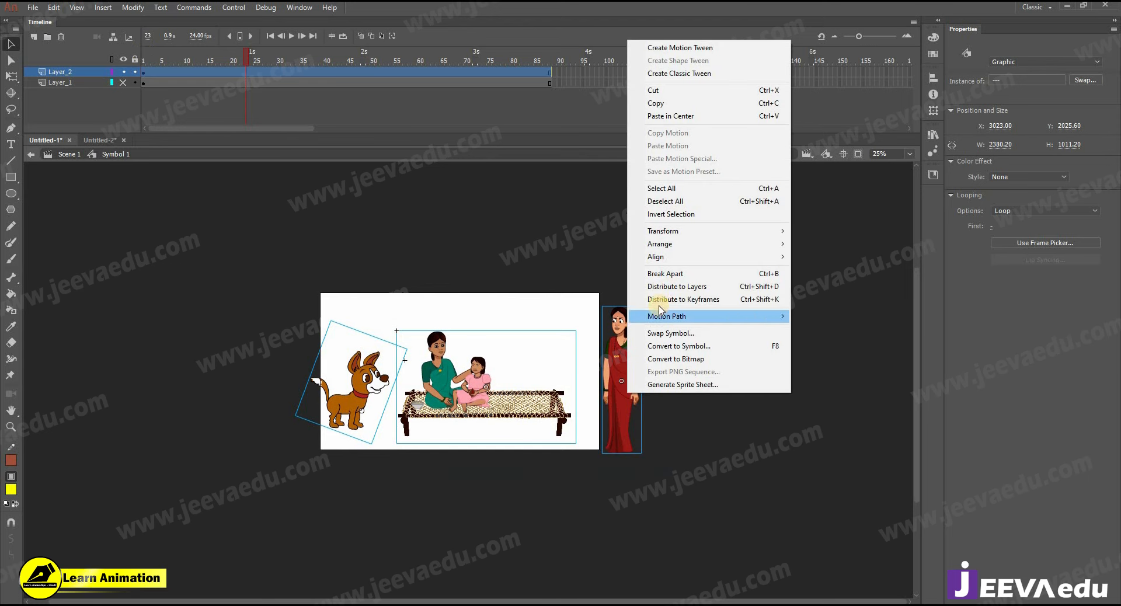
pyautogui.click(674, 287)
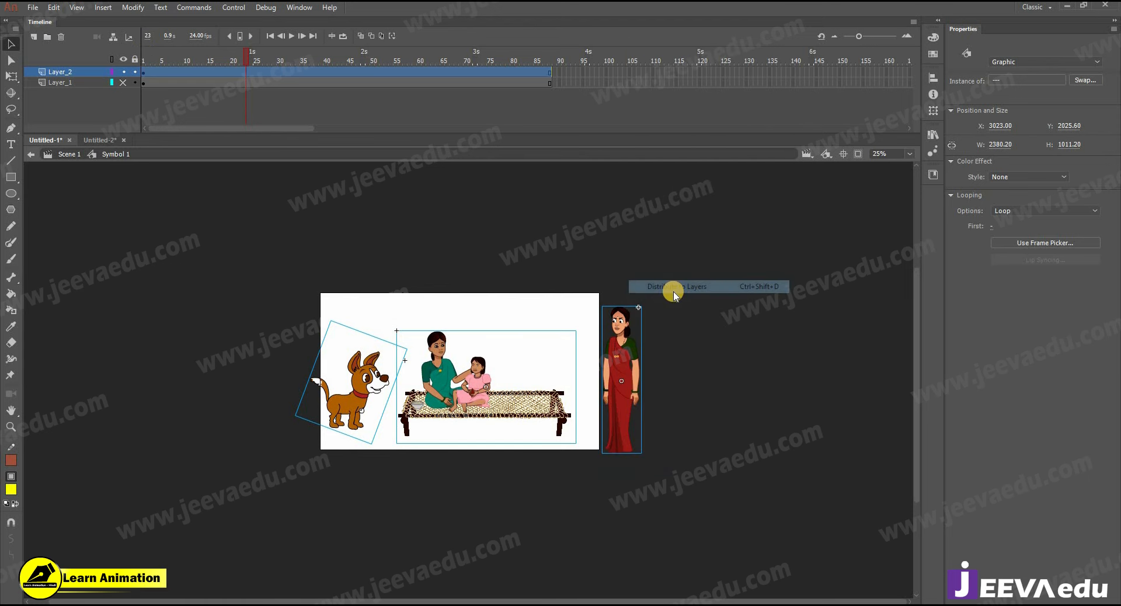
# Step: Delete the emptied Layer_2 and show the village background on Layer_1 again
pyautogui.click(69, 71)
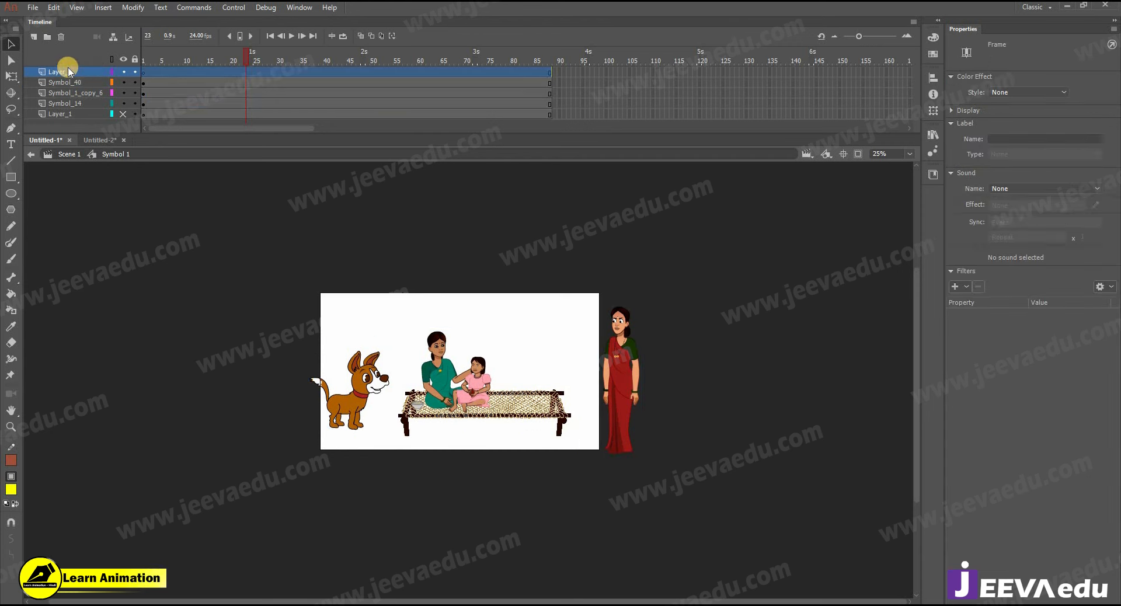
pyautogui.click(61, 38)
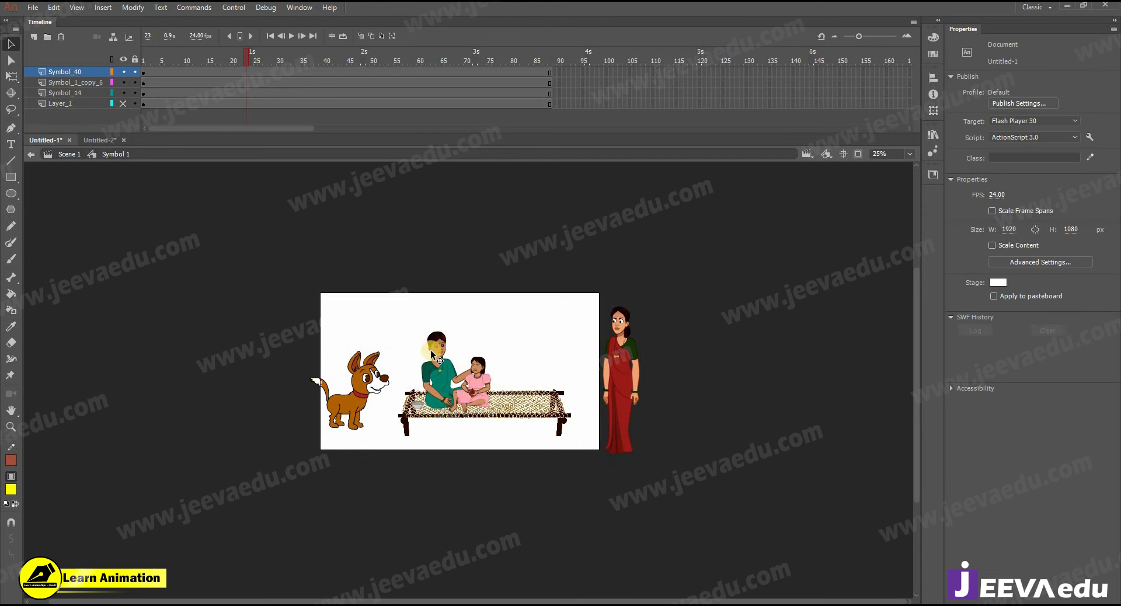
pyautogui.click(125, 105)
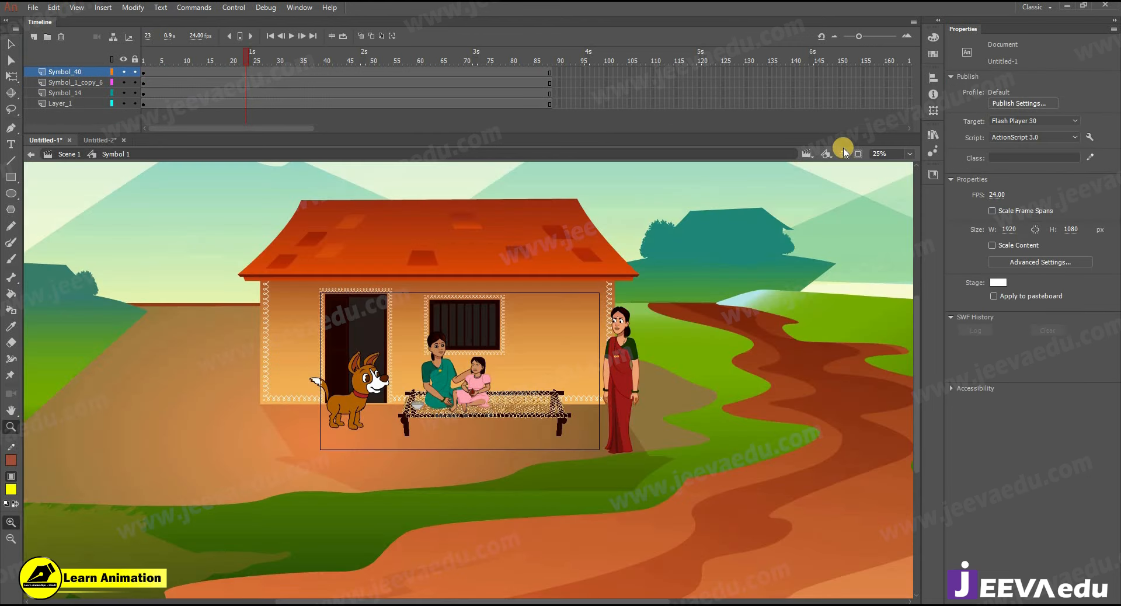
# Step: Clip content outside the stage and move the woman in the red saree onto the stage at the cot's right end
pyautogui.press('v')
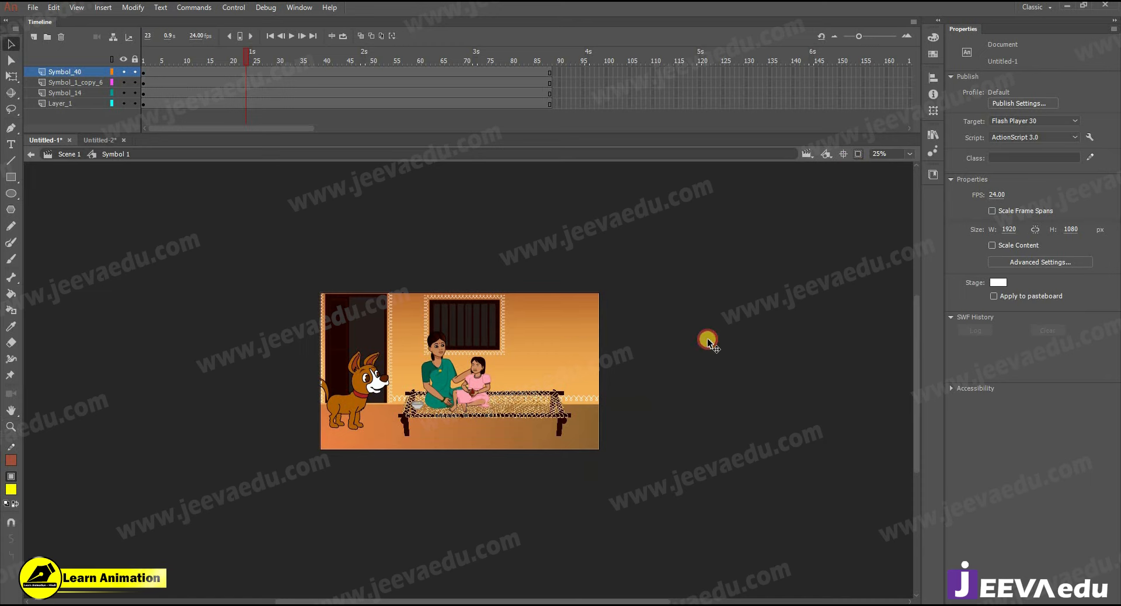
pyautogui.moveTo(616, 409); pyautogui.dragTo(528, 412)
pyautogui.click(858, 155)
pyautogui.hotkey('ctrl', '=')
pyautogui.moveTo(532, 376); pyautogui.dragTo(538, 400)
pyautogui.hotkey('ctrl', '-')
pyautogui.keyDown('ctrl'); pyautogui.click(543, 415); pyautogui.keyUp('ctrl')
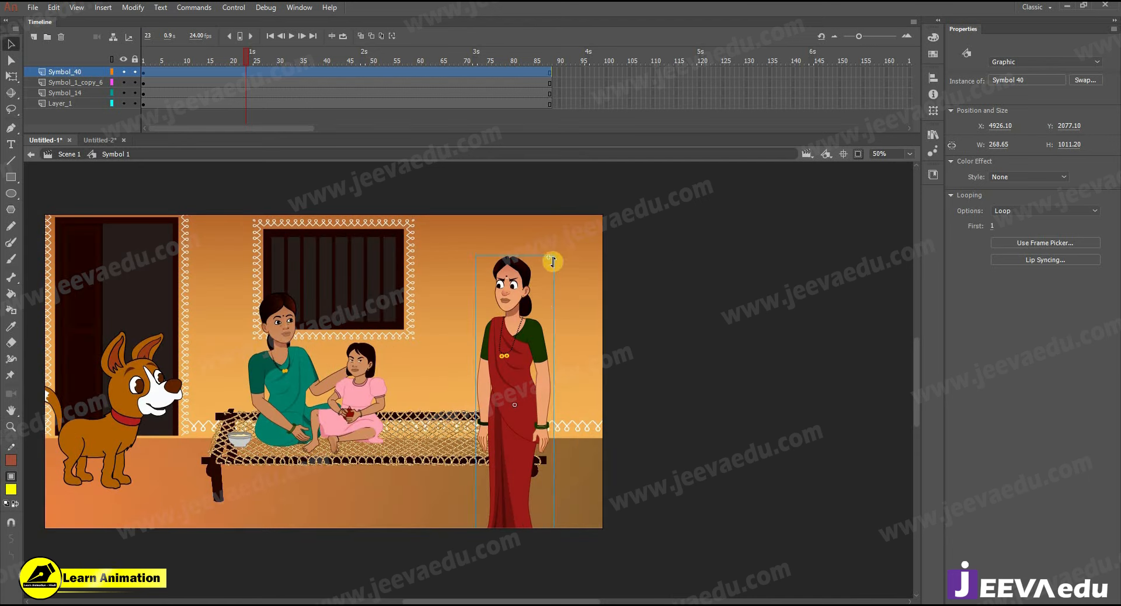
# Step: Try enlarging the woman in the red saree with Free Transform, and undo the scaling
pyautogui.press('q')
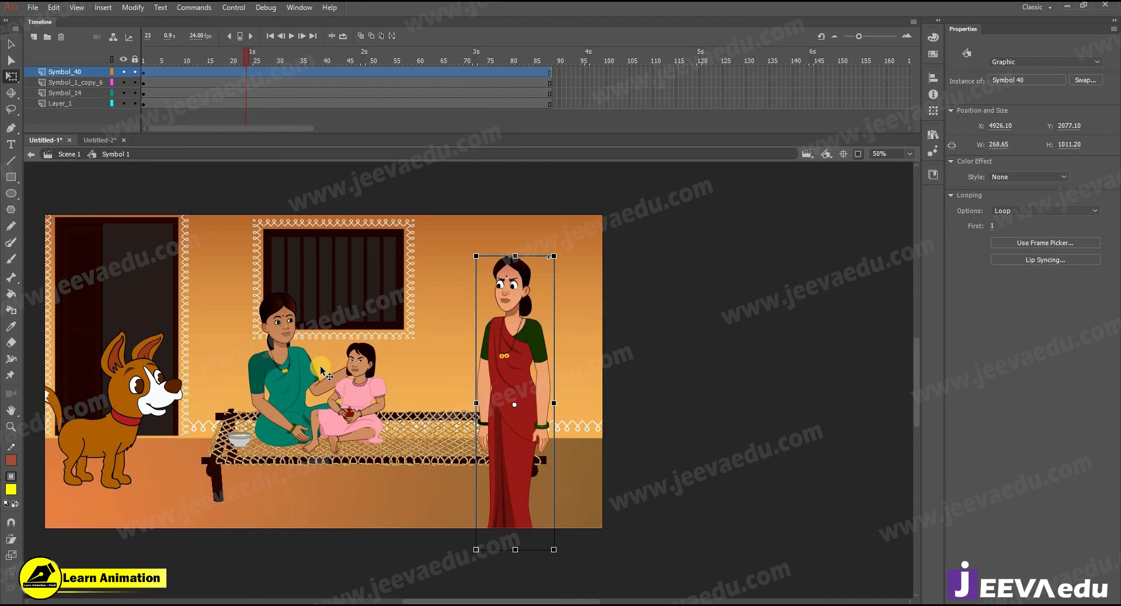
pyautogui.keyDown('alt'); pyautogui.click(438, 381); pyautogui.keyUp('alt')
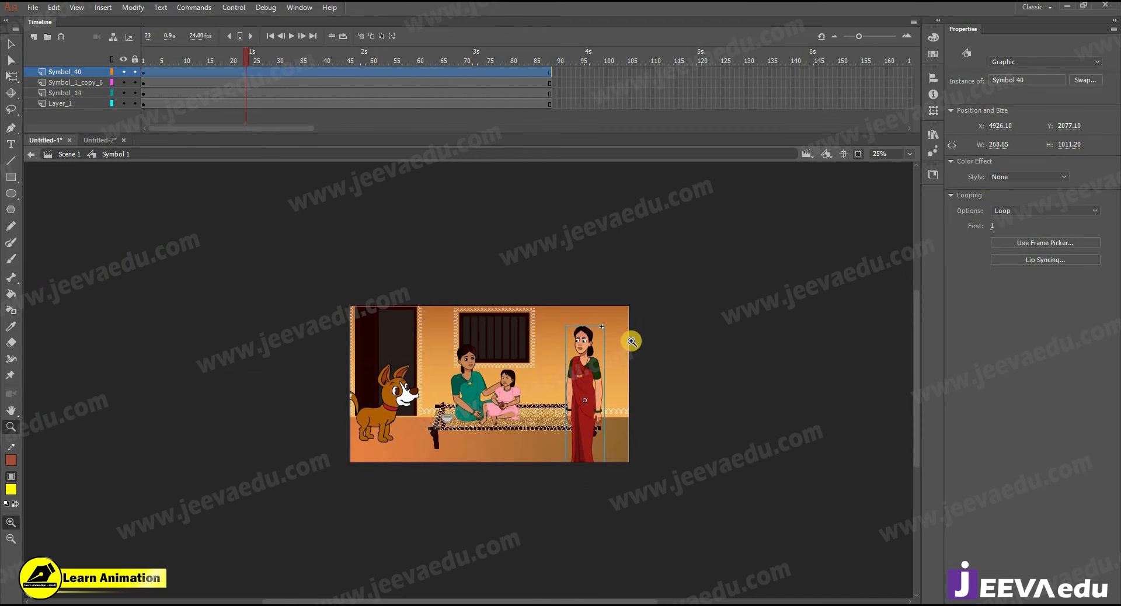
pyautogui.press('q')
pyautogui.moveTo(605, 328); pyautogui.dragTo(640, 272)
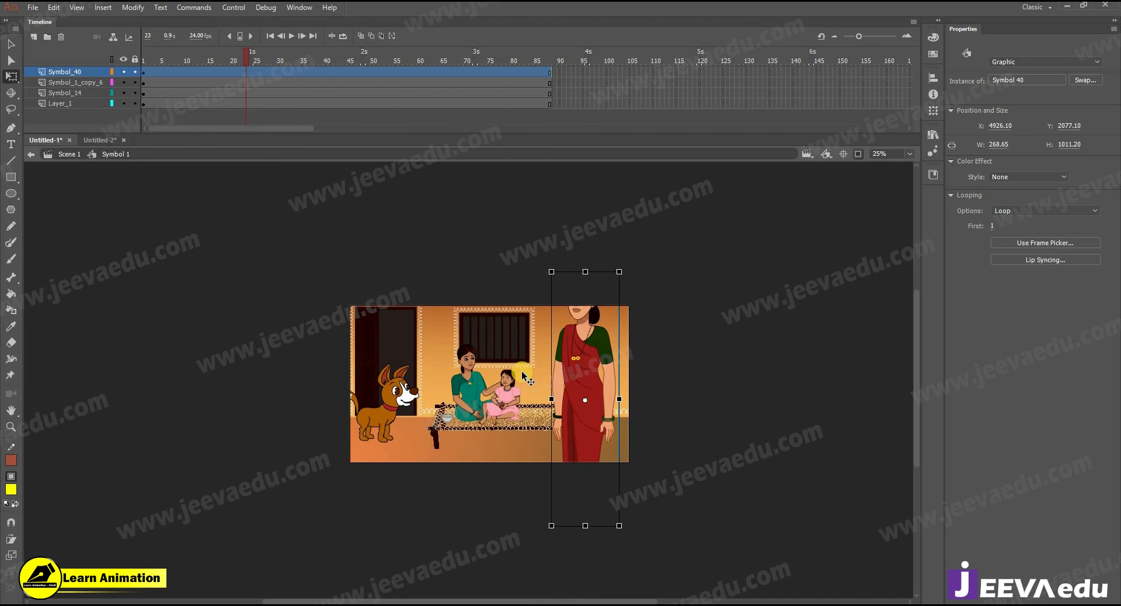
pyautogui.hotkey('ctrl', 'z')
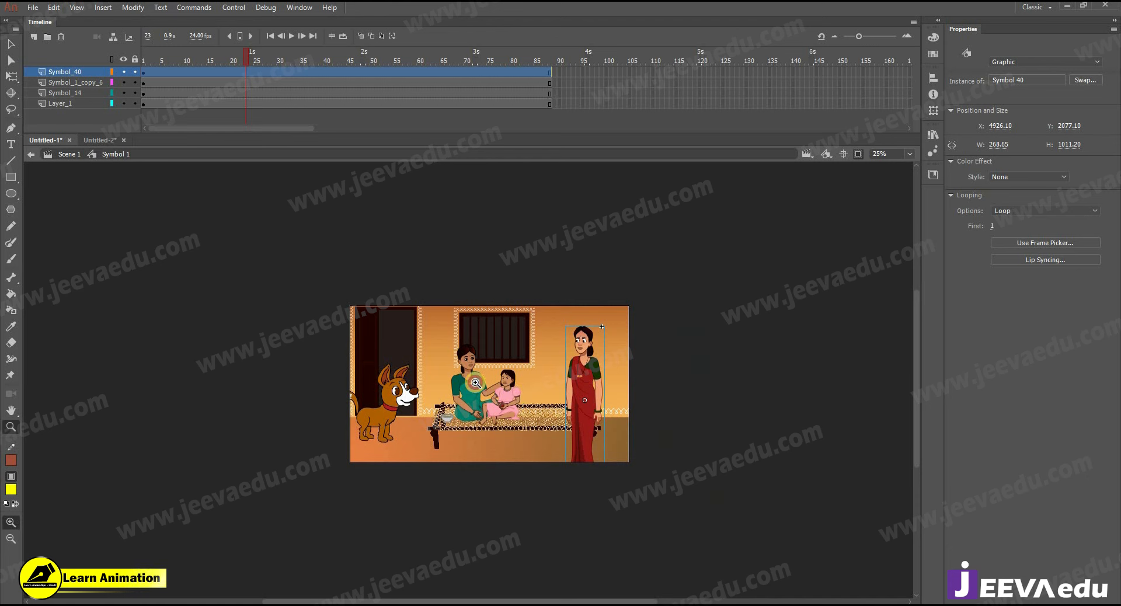
# Step: Shift the woman in the red saree slightly up and right to about X 4954, Y 2015, bringing her feet inside the stage
pyautogui.press('z')
pyautogui.click(579, 390)
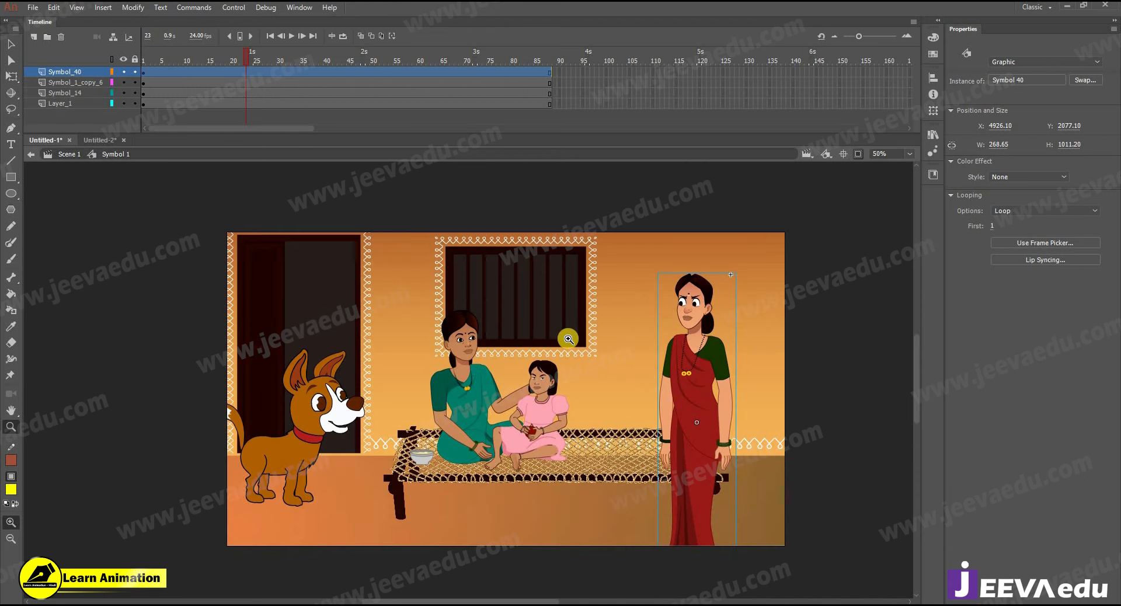
pyautogui.press('v')
pyautogui.moveTo(702, 377)
pyautogui.mouseDown()
pyautogui.moveTo(701, 366)
pyautogui.moveTo(715, 370)
pyautogui.mouseUp()
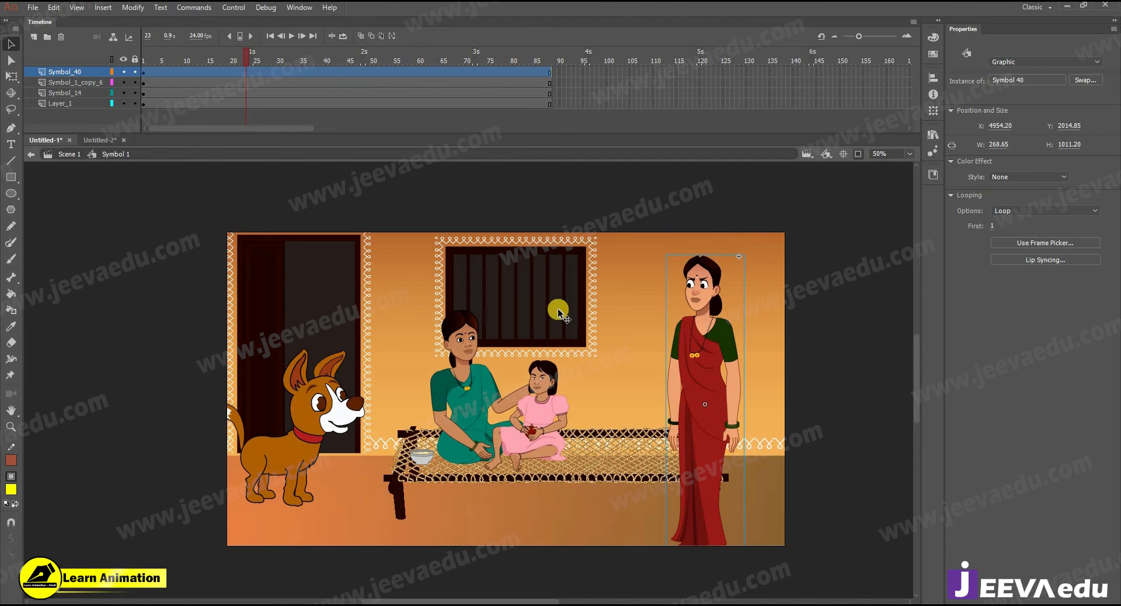
# Step: Shrink the dog to about 566 by 625 px and place it in front of the cot near the seated woman
pyautogui.click(314, 413)
pyautogui.moveTo(314, 413); pyautogui.dragTo(371, 363)
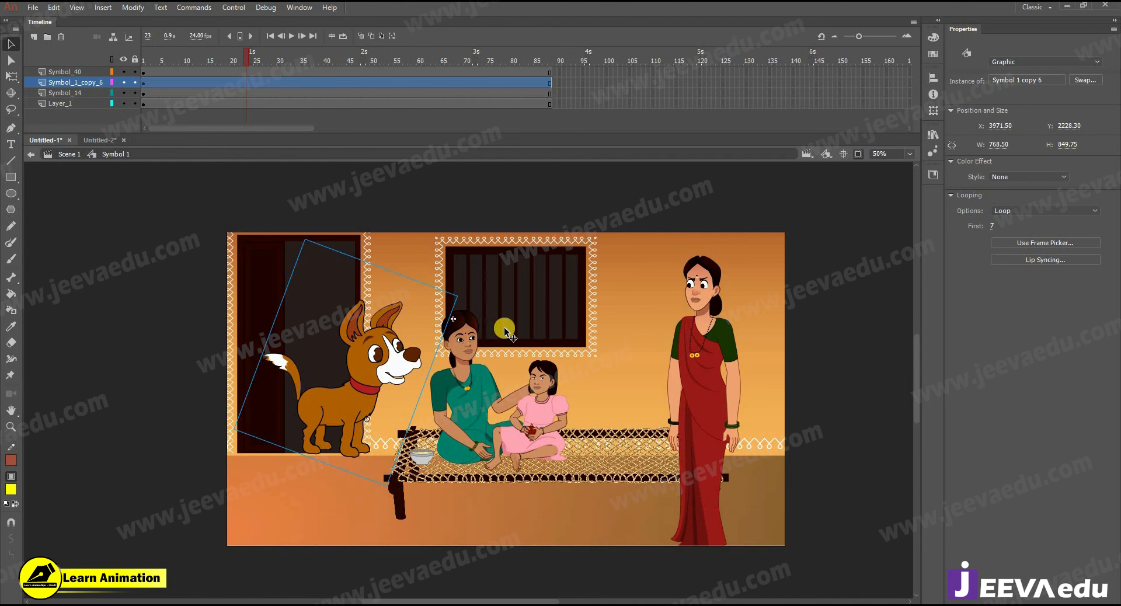
pyautogui.press('q')
pyautogui.moveTo(441, 299); pyautogui.dragTo(450, 514)
pyautogui.moveTo(505, 448); pyautogui.dragTo(513, 444)
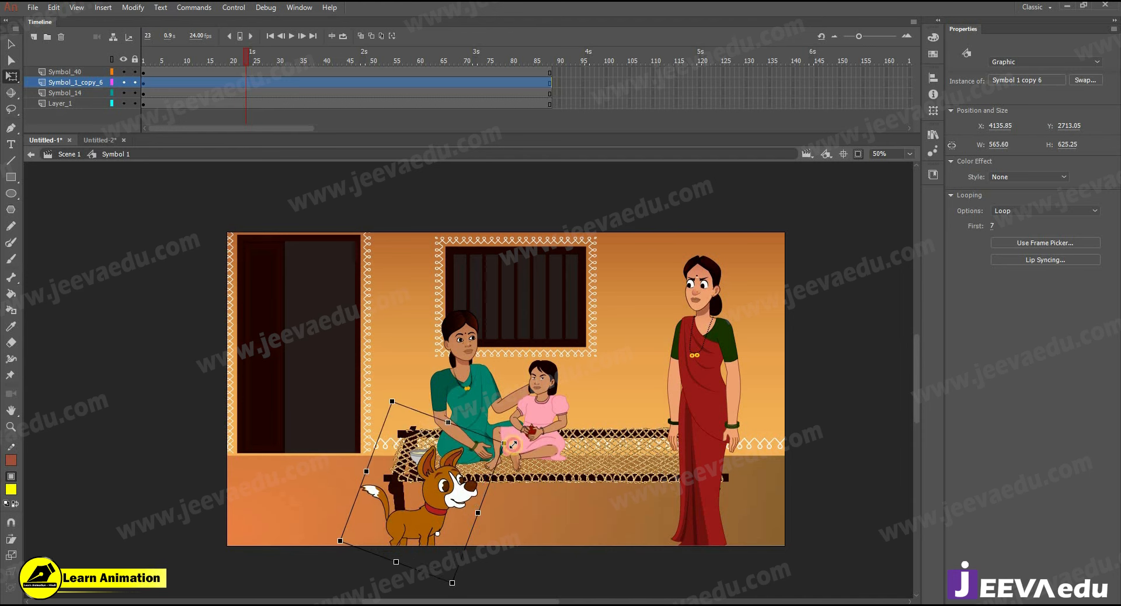
pyautogui.moveTo(472, 482); pyautogui.dragTo(501, 462)
pyautogui.press('z')
pyautogui.keyDown('alt'); pyautogui.click(486, 360); pyautogui.keyUp('alt')
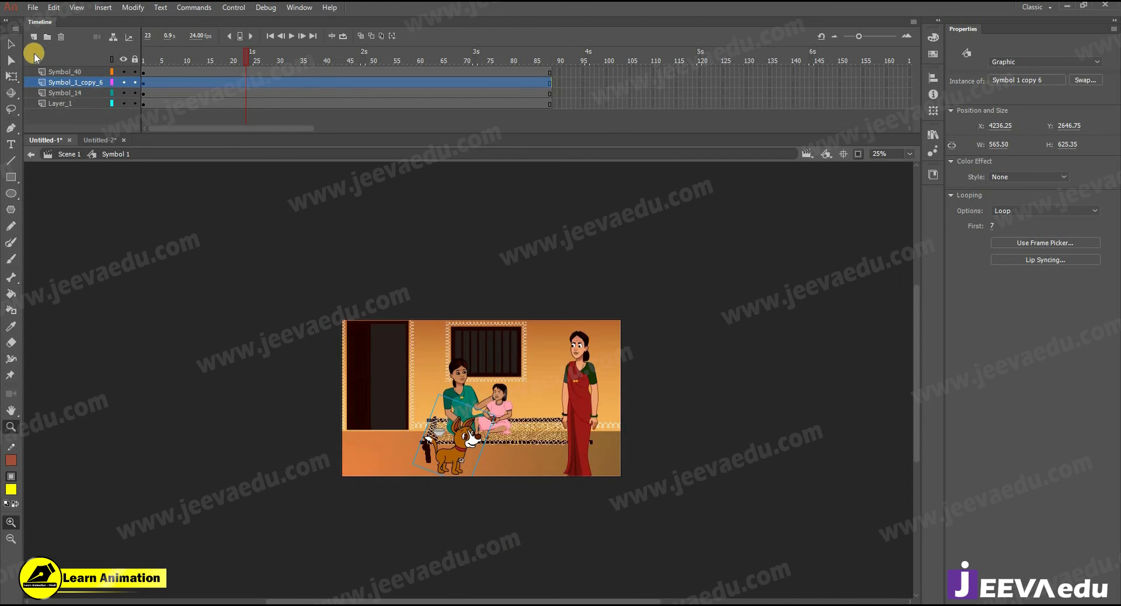
# Step: Select frame 1 on all four layers, scale the artwork to 80%, and reposition it to about X 626, Y 483
pyautogui.moveTo(141, 72); pyautogui.dragTo(139, 102)
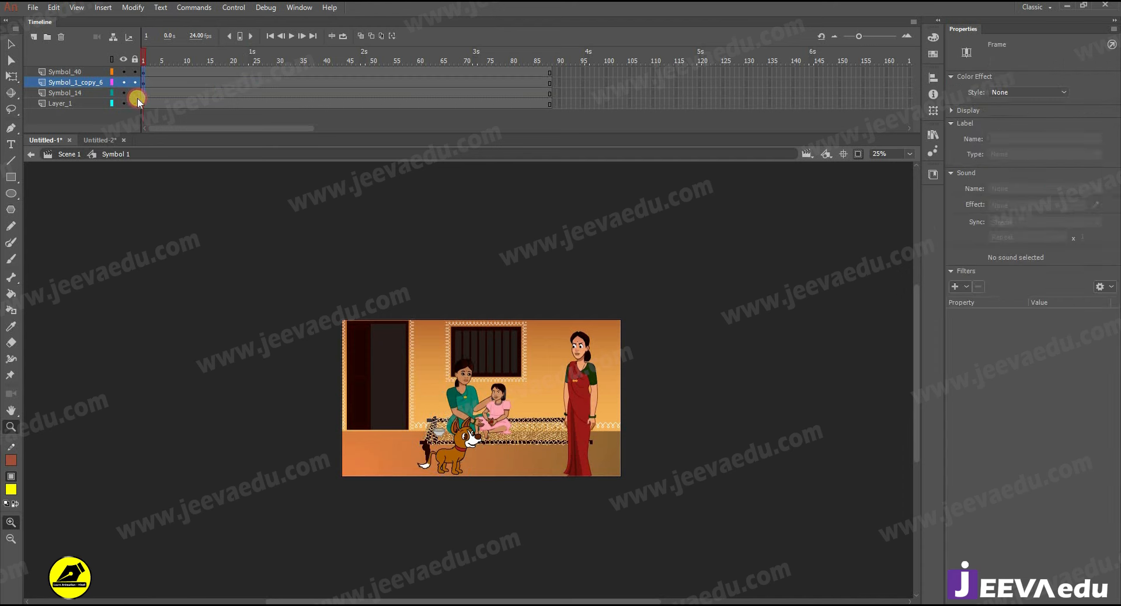
pyautogui.press('v')
pyautogui.moveTo(490, 436); pyautogui.dragTo(469, 441)
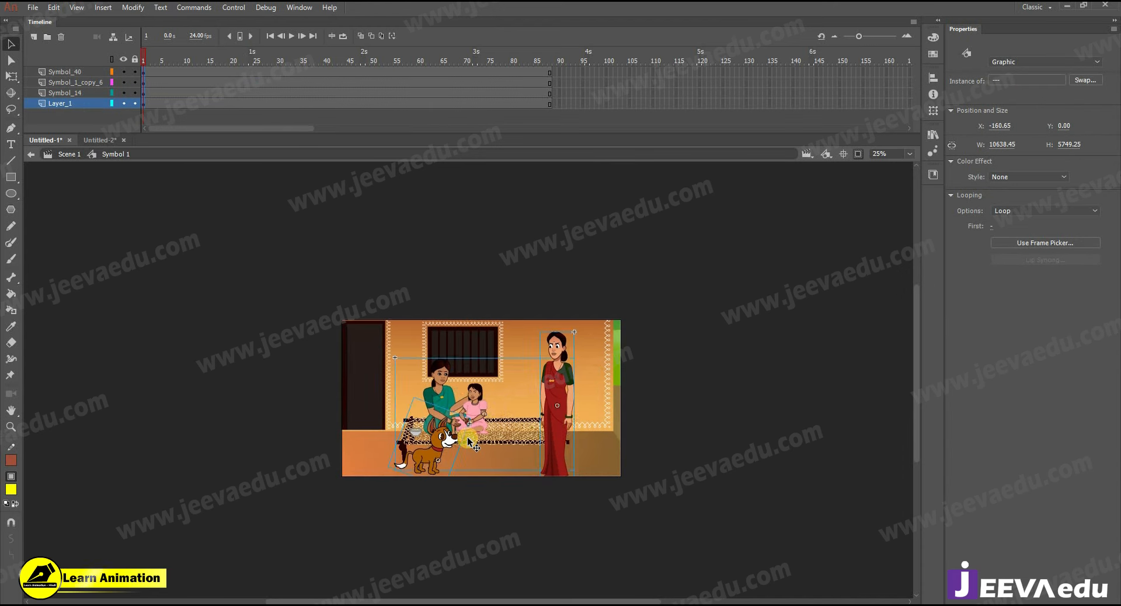
pyautogui.hotkey('ctrl', 'alt', 's')
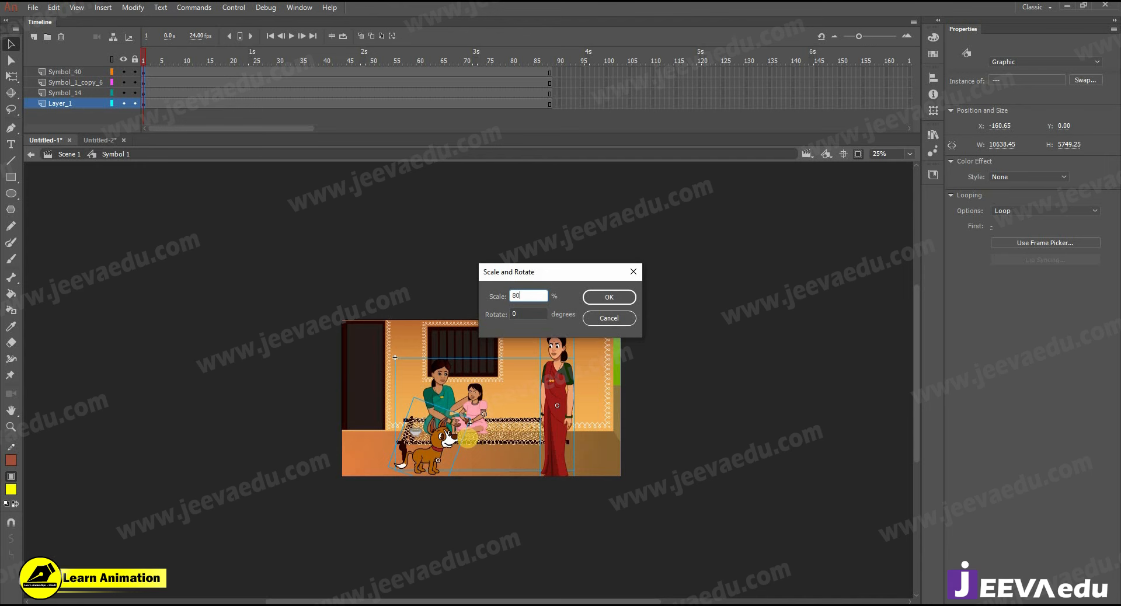
pyautogui.press('Return')
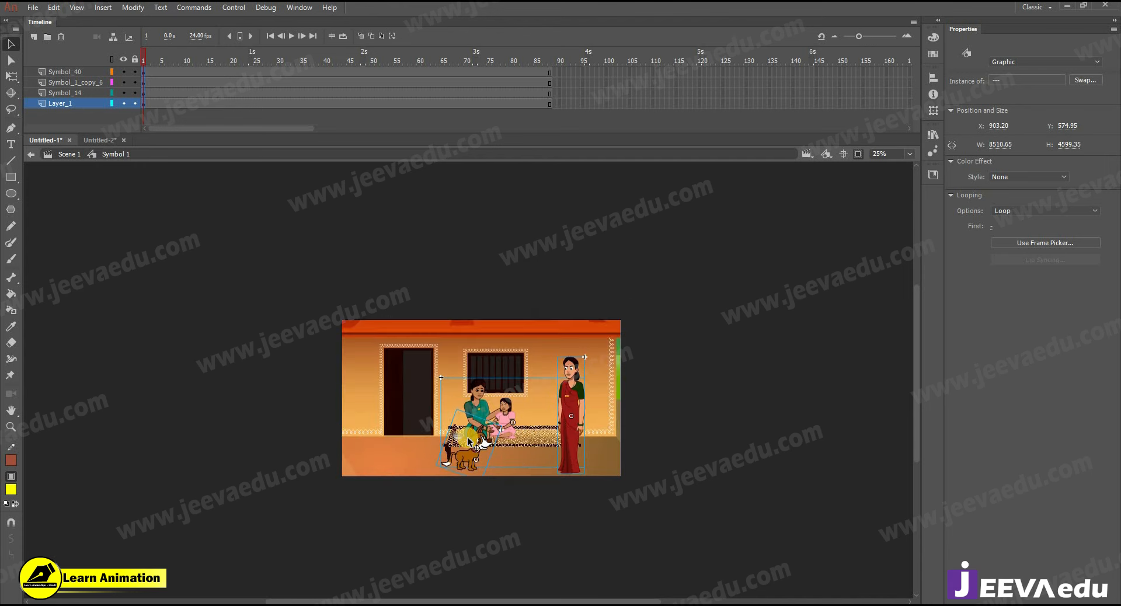
pyautogui.click(462, 439)
pyautogui.moveTo(462, 439); pyautogui.dragTo(476, 443)
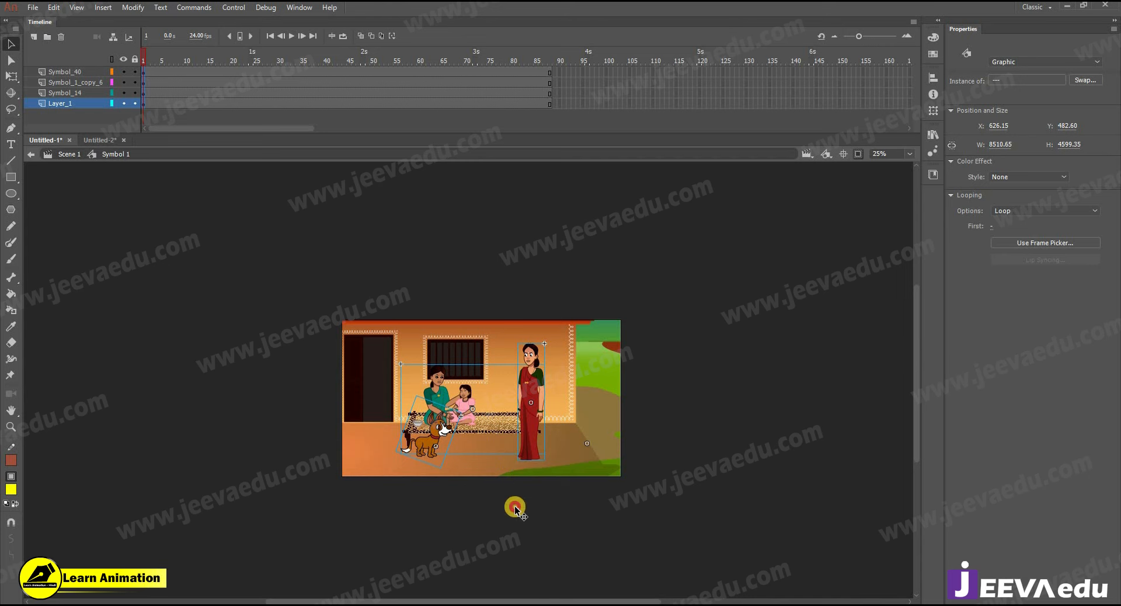
# Step: Enlarge the selected background and characters with Scale and Rotate at 105%, and deselect them
pyautogui.press('z')
pyautogui.click(516, 481)
pyautogui.moveTo(516, 482); pyautogui.dragTo(517, 491)
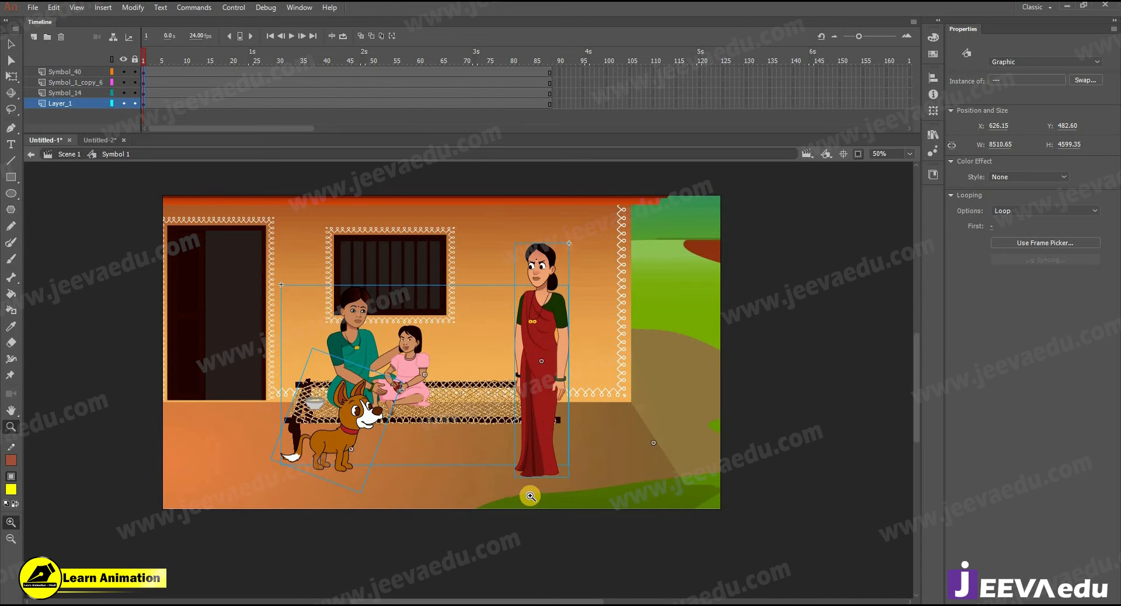
pyautogui.press('v')
pyautogui.hotkey('ctrl', 'alt', 's')
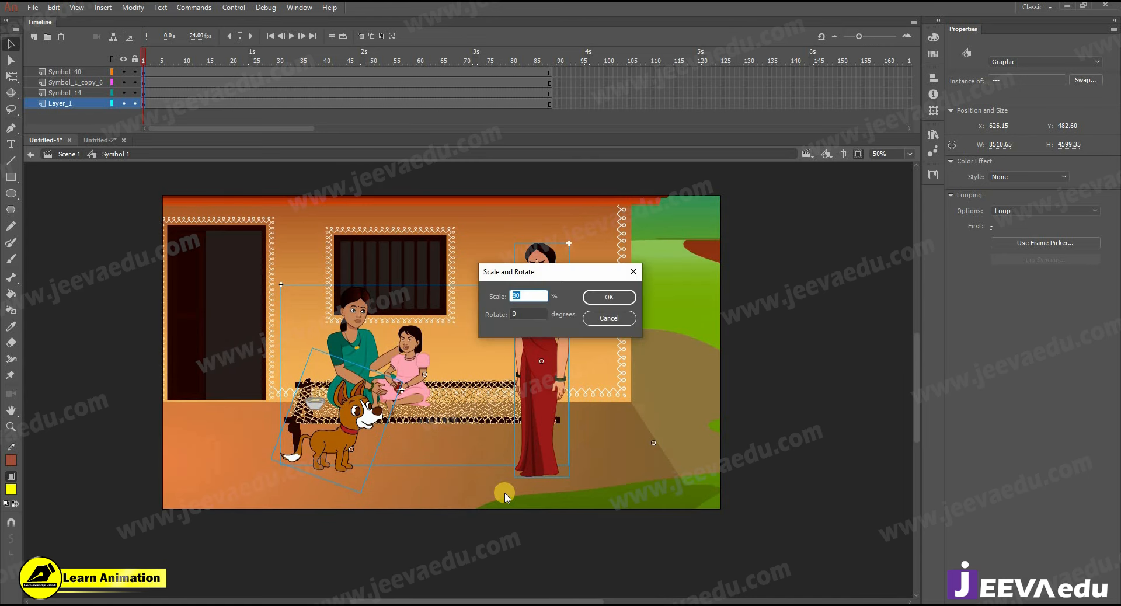
pyautogui.write('105')
pyautogui.press('Return')
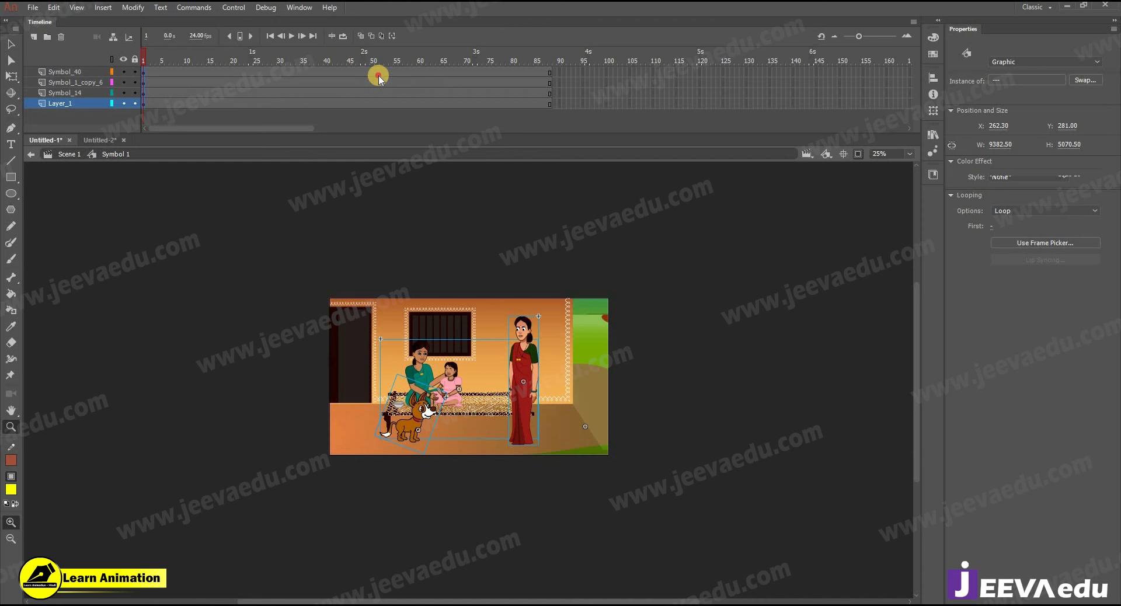
pyautogui.moveTo(379, 76); pyautogui.dragTo(218, 242)
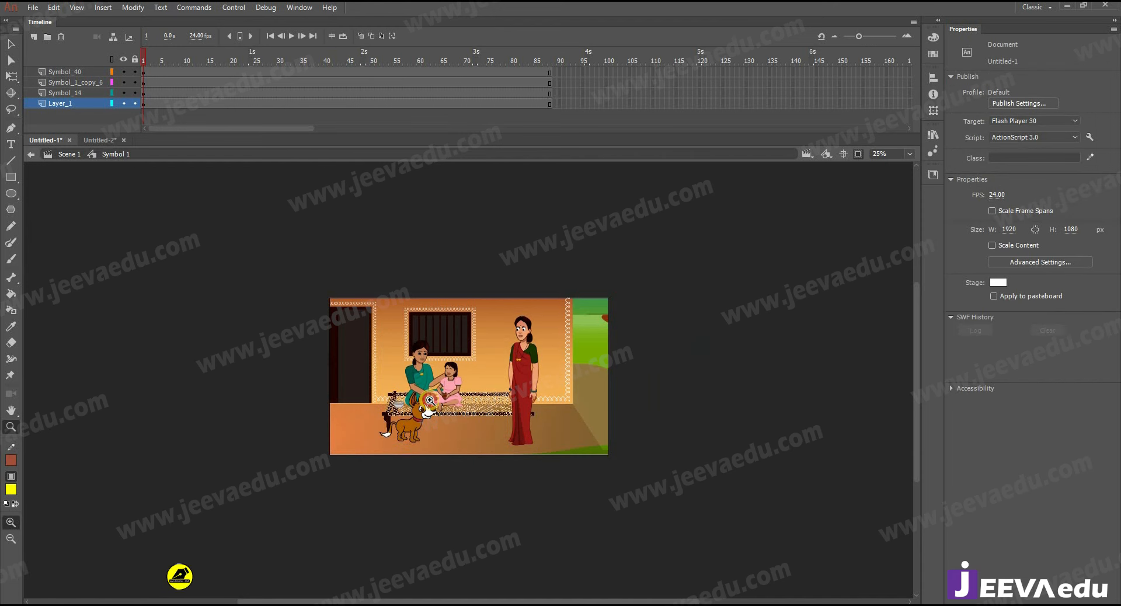
pyautogui.click(426, 412)
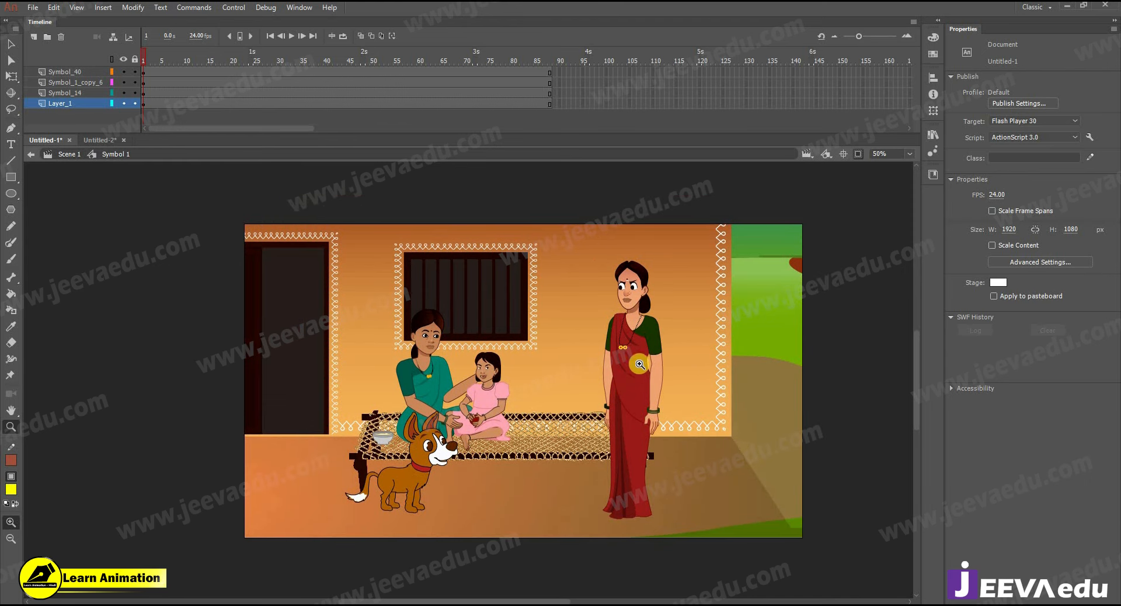
# Step: Open the red-saree woman's symbol for editing and play its animation
pyautogui.keyDown('ctrl'); pyautogui.click(635, 345); pyautogui.keyUp('ctrl')
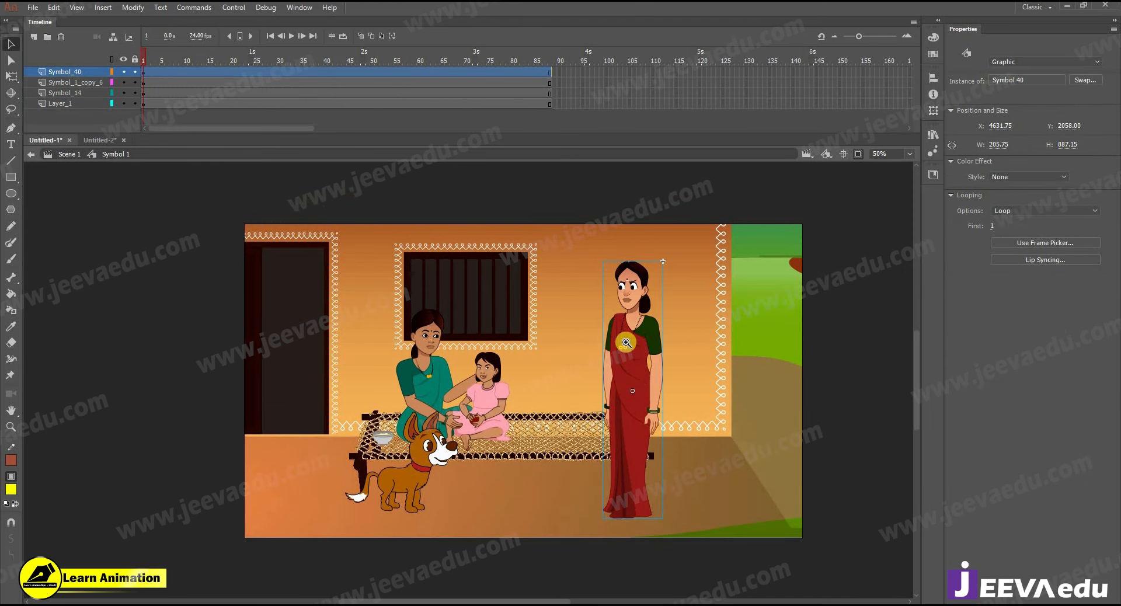
pyautogui.click(628, 343)
pyautogui.doubleClick(477, 293)
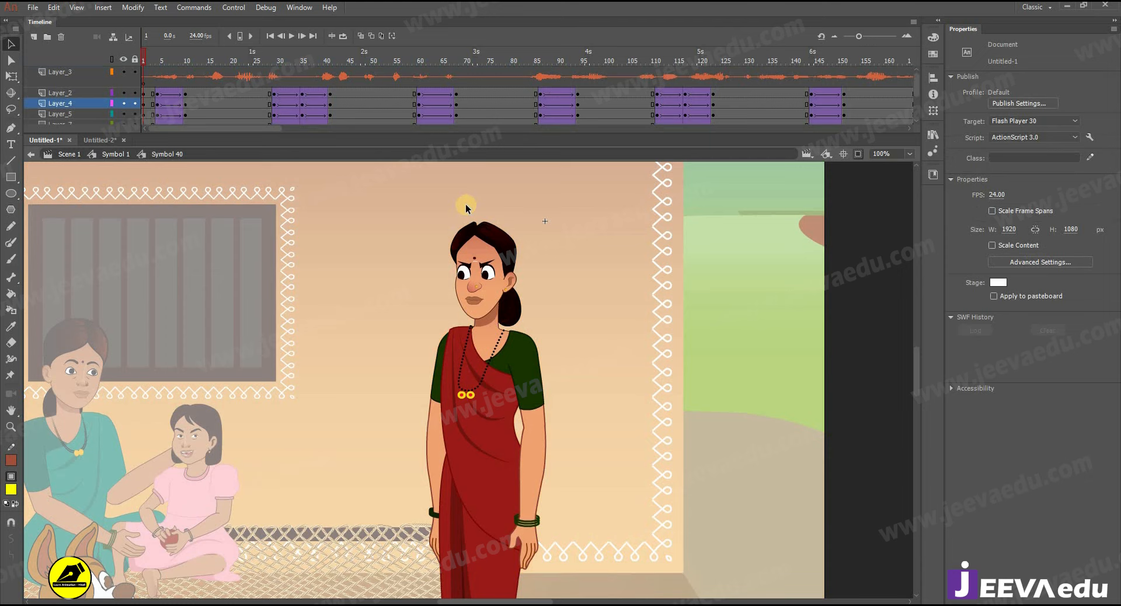
pyautogui.keyDown('alt'); pyautogui.click(510, 436); pyautogui.keyUp('alt')
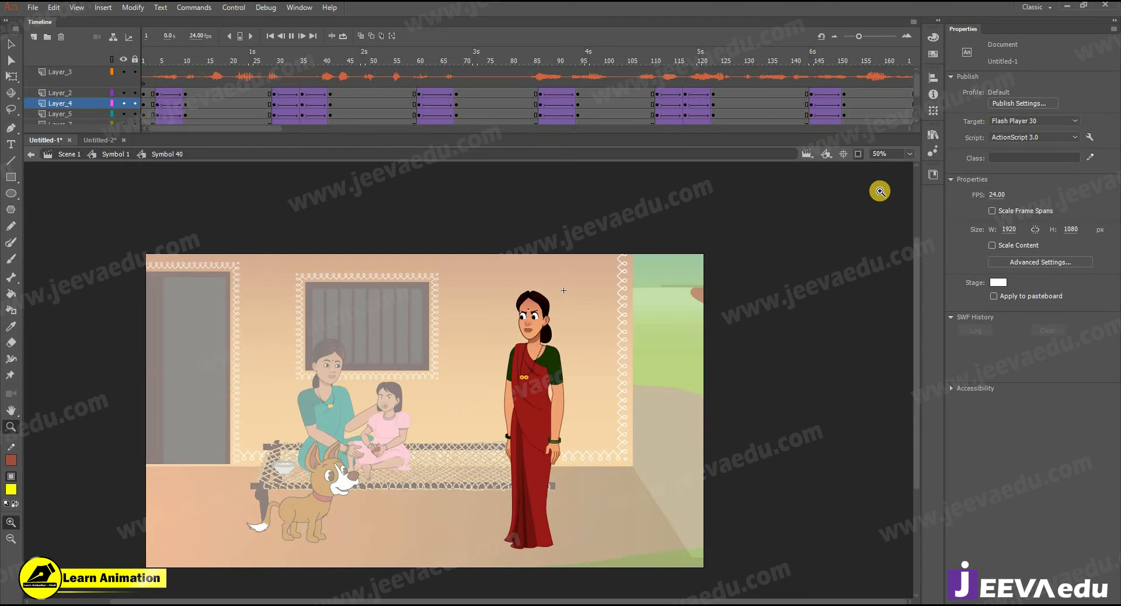
pyautogui.press('Return')
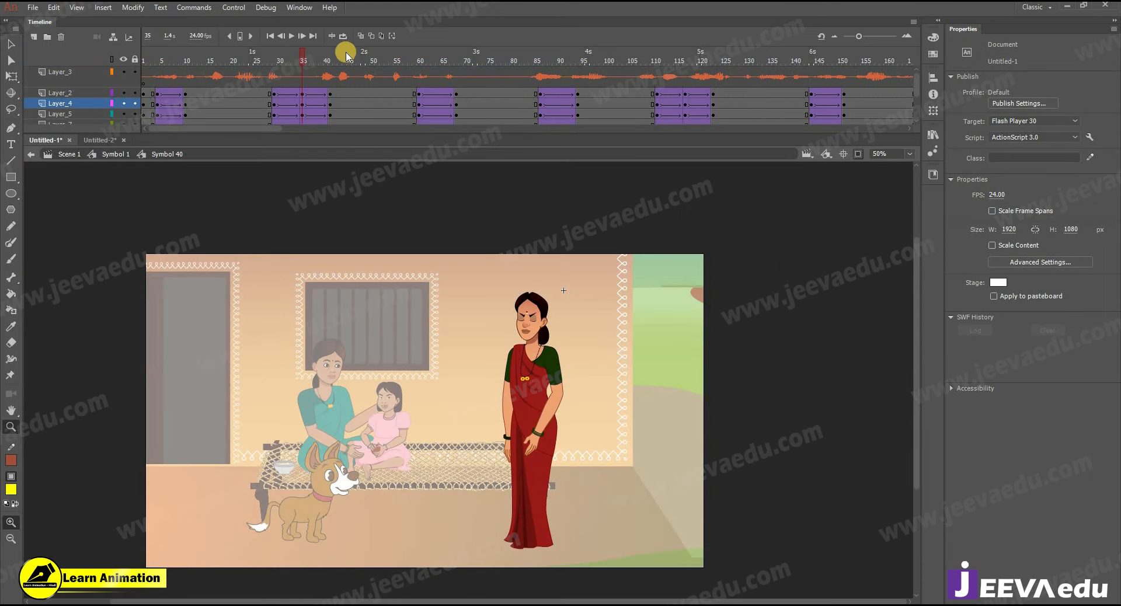
# Step: Rewind to frame 1 and delete the 2.wav sound layer from the red-saree woman's symbol
pyautogui.moveTo(346, 53); pyautogui.dragTo(100, 96)
pyautogui.click(155, 83)
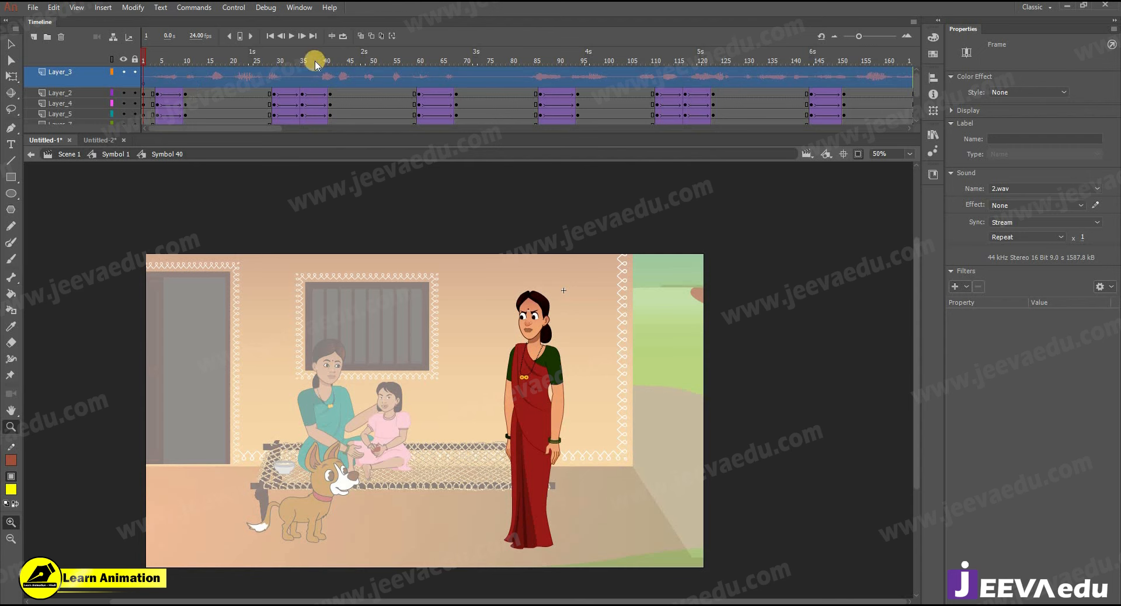
pyautogui.click(62, 38)
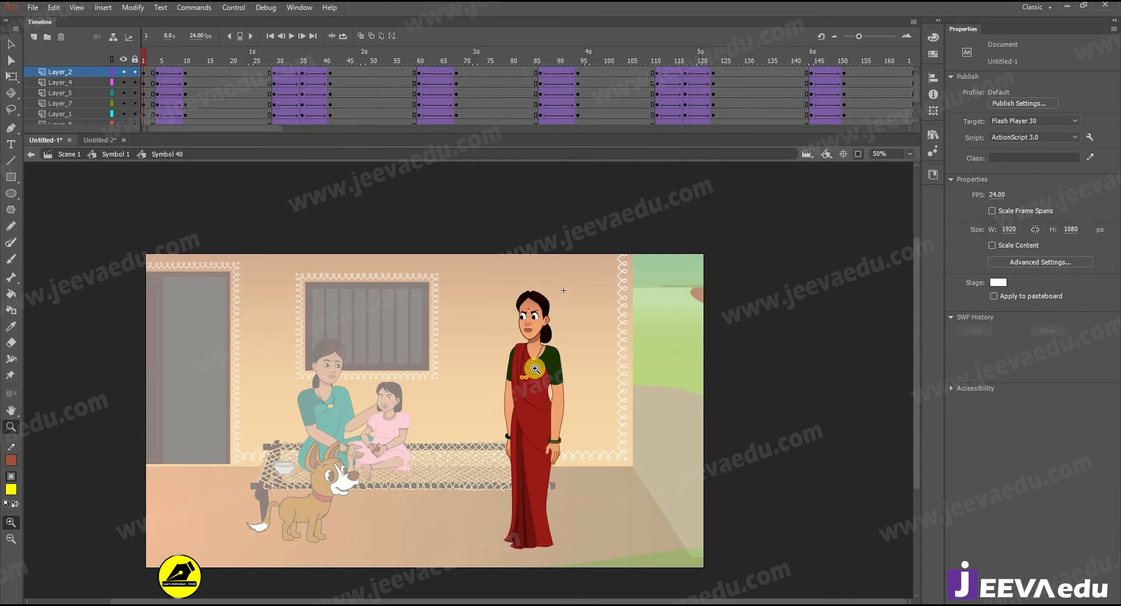
# Step: Open the woman's head symbol and the mouth symbol nested inside it, and play the mouth animation
pyautogui.doubleClick(530, 351)
pyautogui.doubleClick(342, 365)
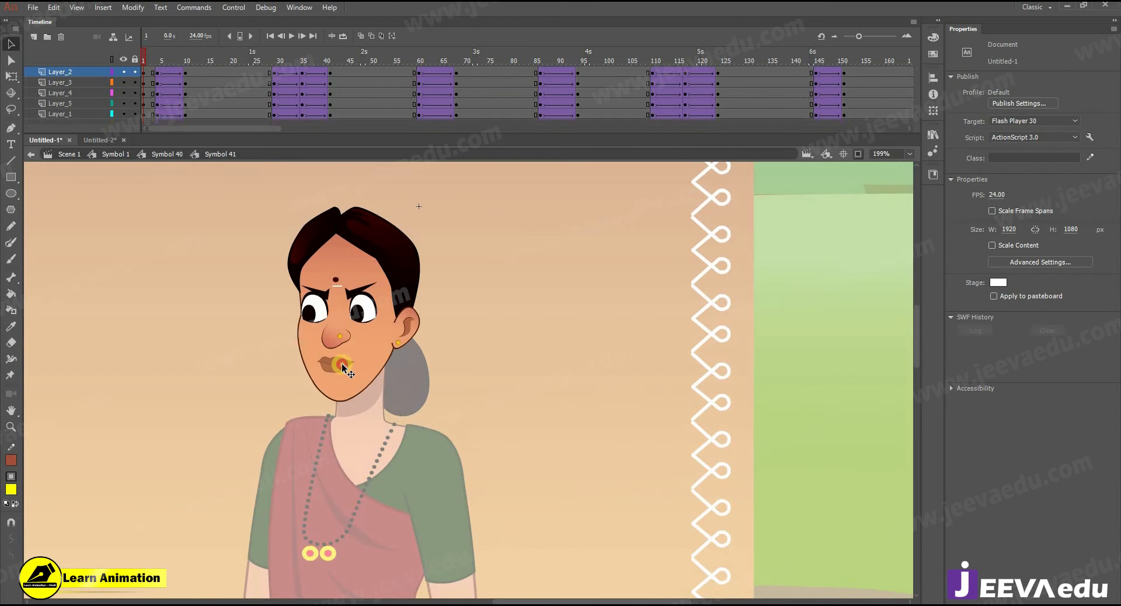
pyautogui.doubleClick(340, 366)
pyautogui.press('Return')
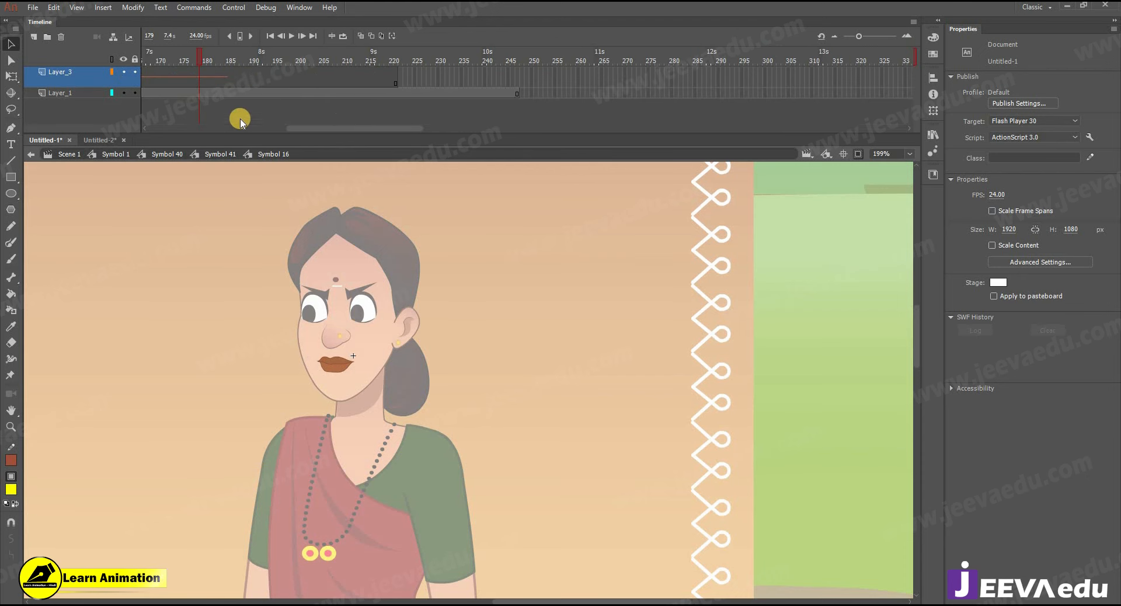
# Step: Return through the nested symbols to Scene 1 and copy its 2.wav audio layer
pyautogui.click(231, 153)
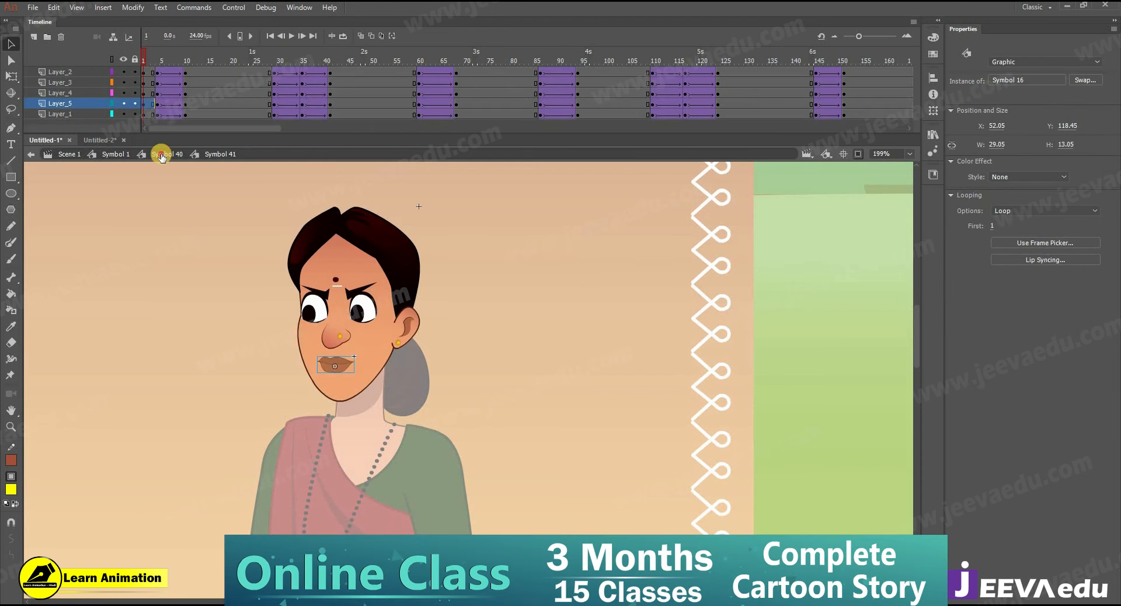
pyautogui.click(162, 154)
pyautogui.click(112, 154)
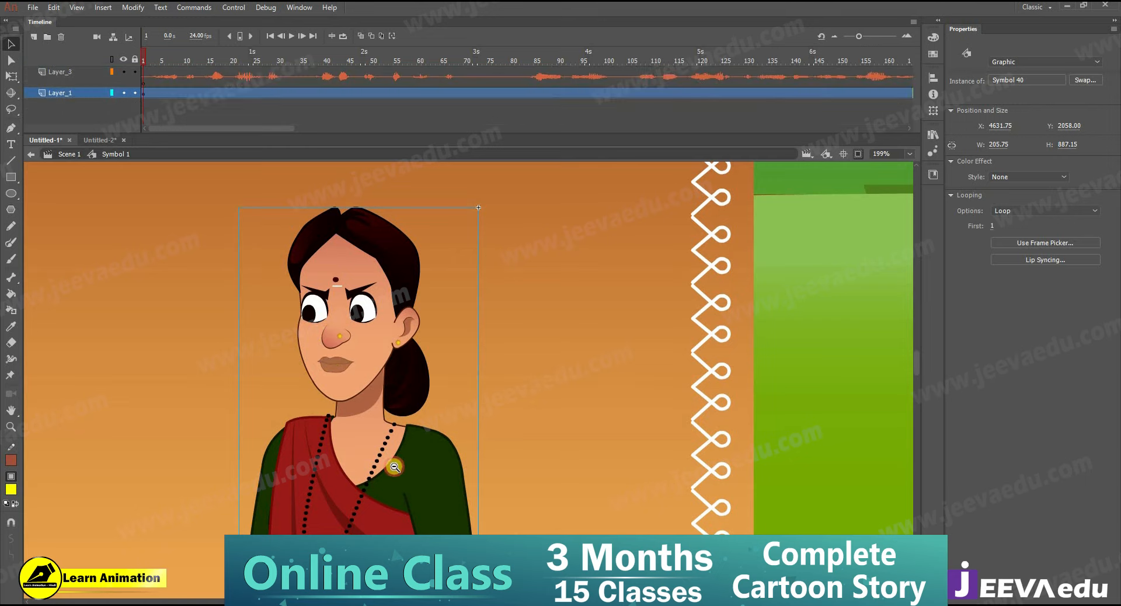
pyautogui.keyDown('alt'); pyautogui.click(394, 467); pyautogui.keyUp('alt')
pyautogui.keyDown('alt'); pyautogui.click(380, 457); pyautogui.keyUp('alt')
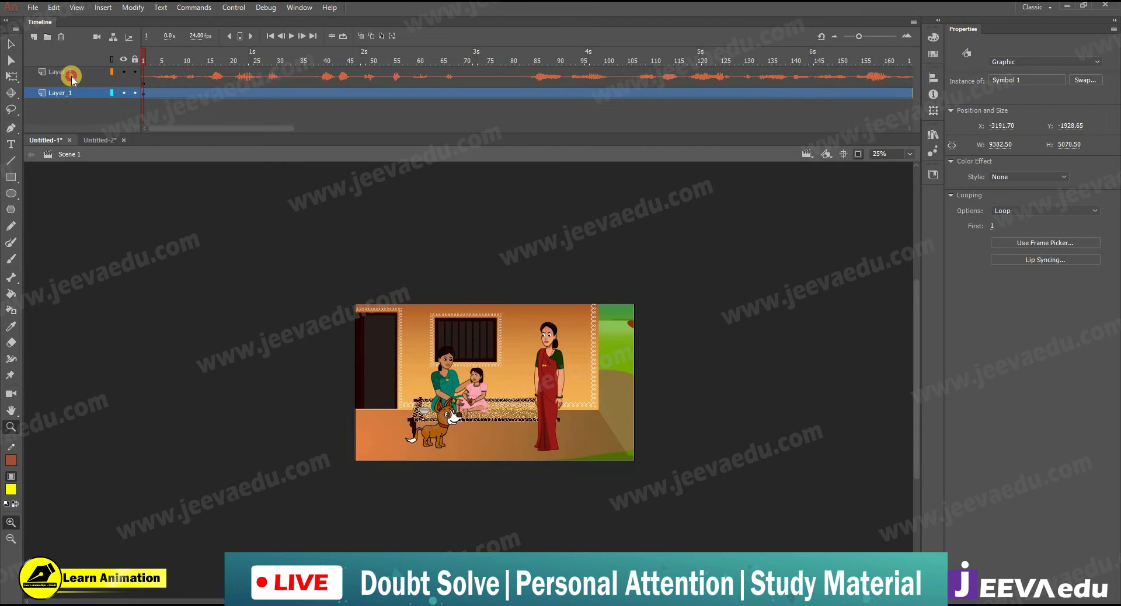
pyautogui.rightClick(72, 78)
pyautogui.click(98, 180)
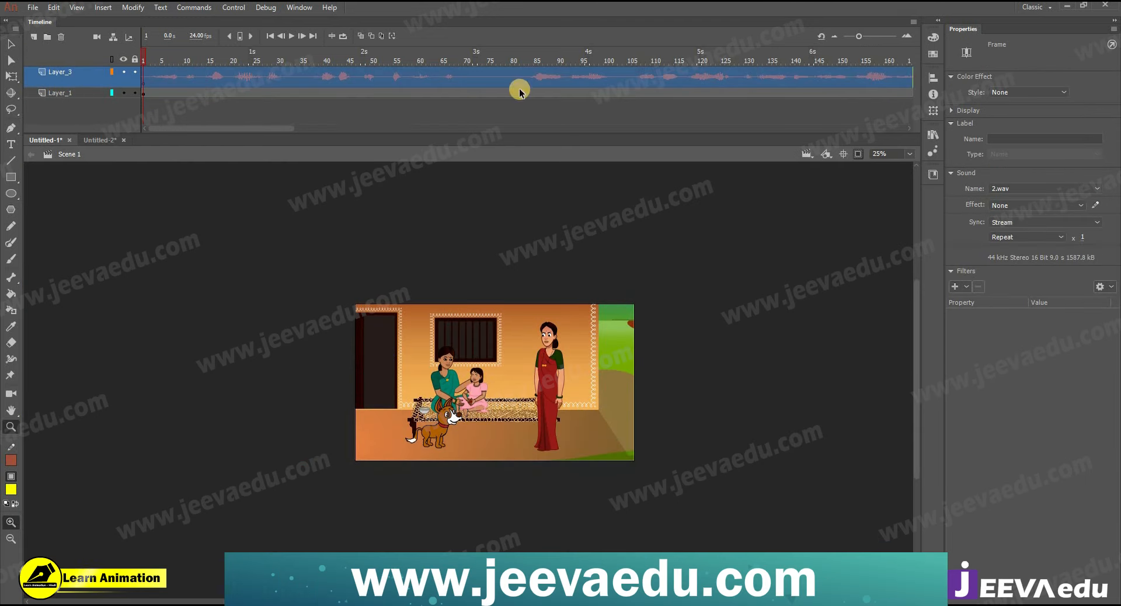
pyautogui.click(39, 10)
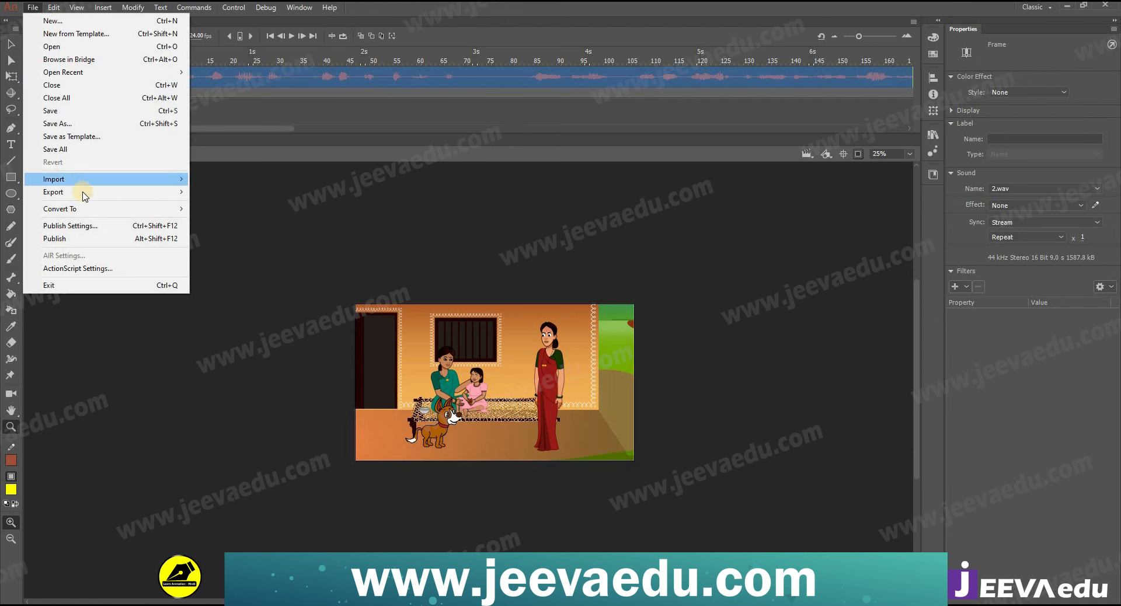
pyautogui.moveTo(175, 192)
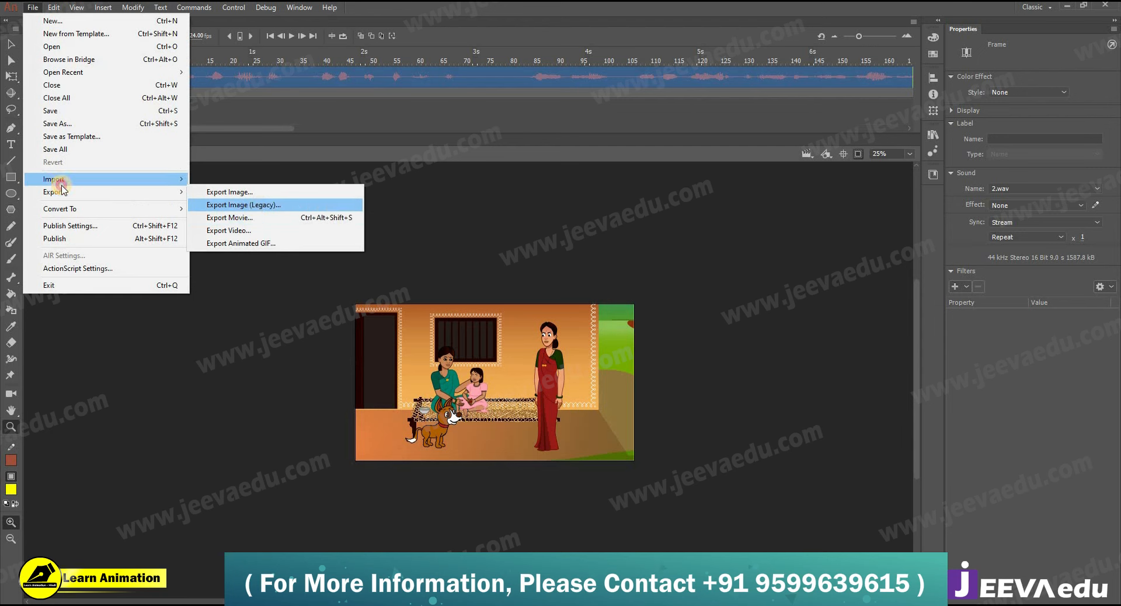
pyautogui.moveTo(134, 185)
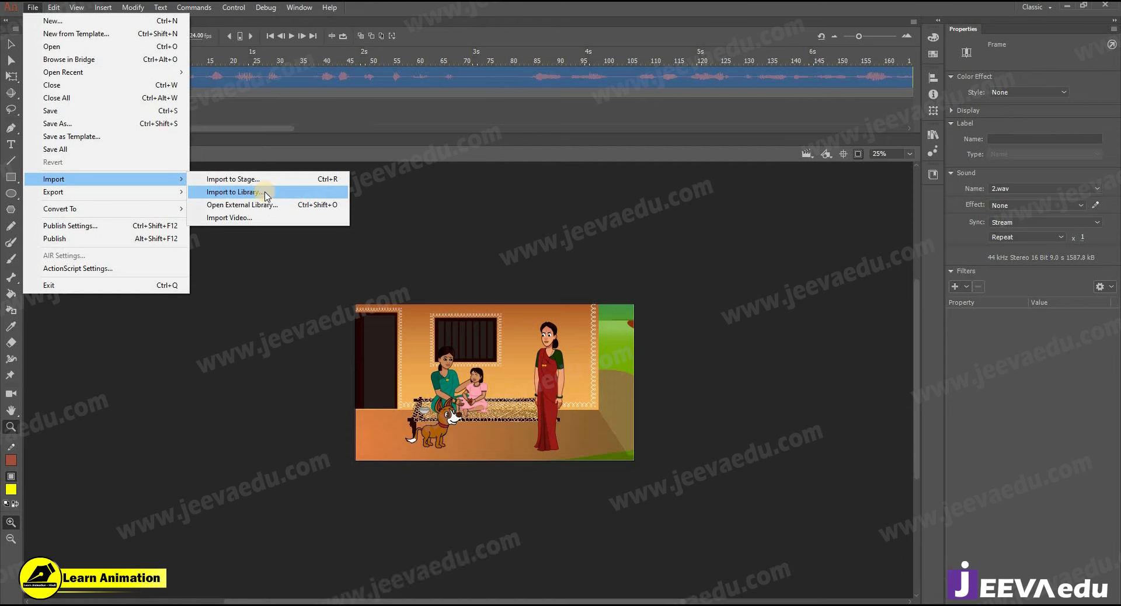
pyautogui.click(621, 119)
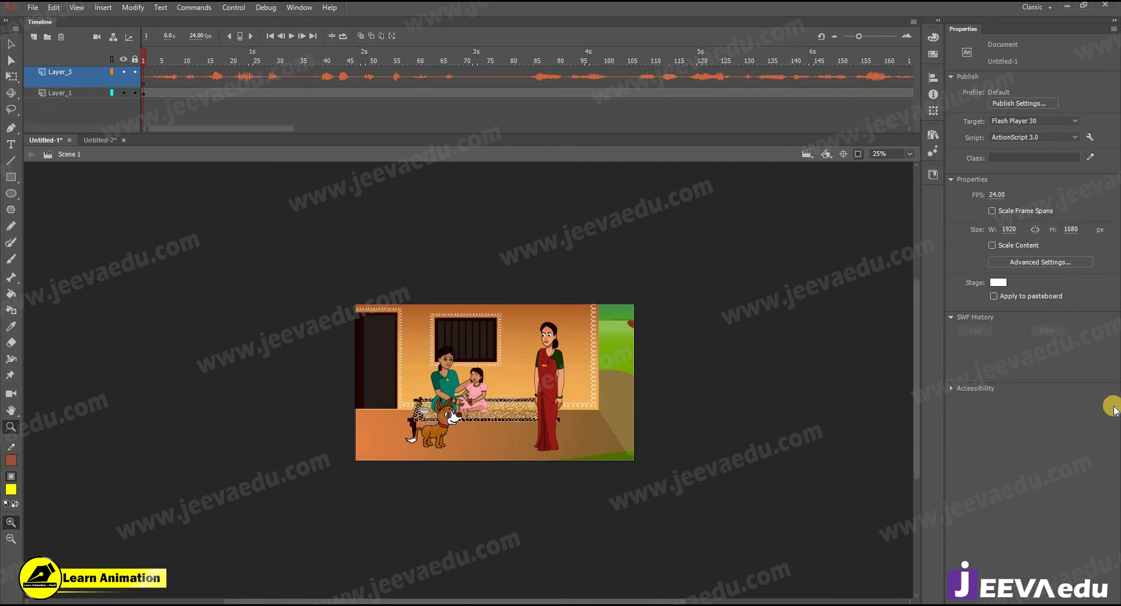
# Step: Open the library, find the Moti 1.mp3 sound to preview its waveform, and close the library group
pyautogui.click(296, 8)
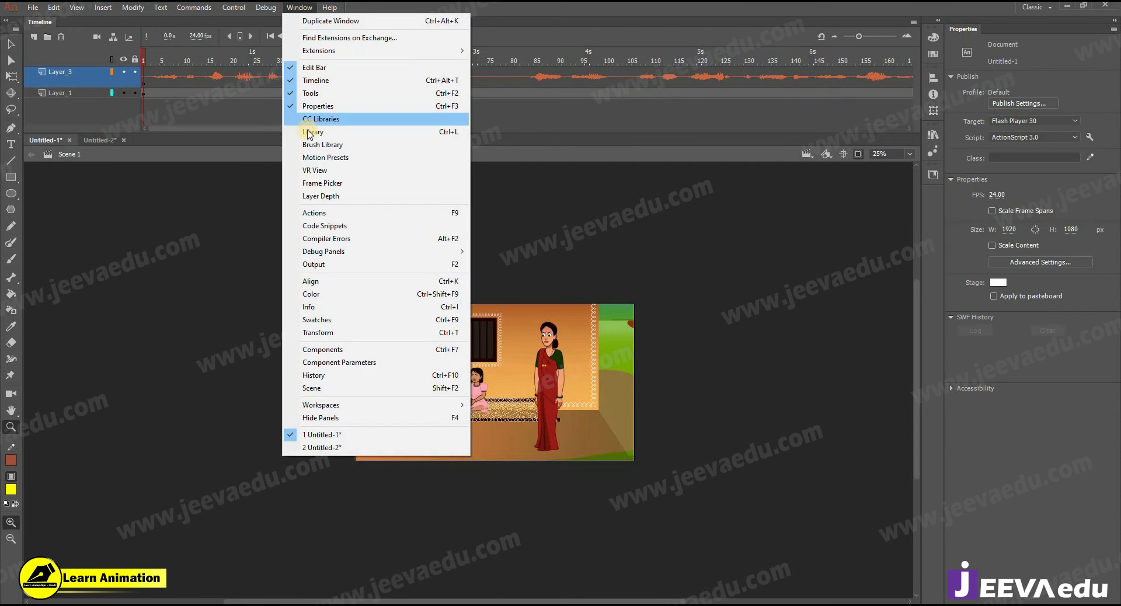
pyautogui.click(308, 133)
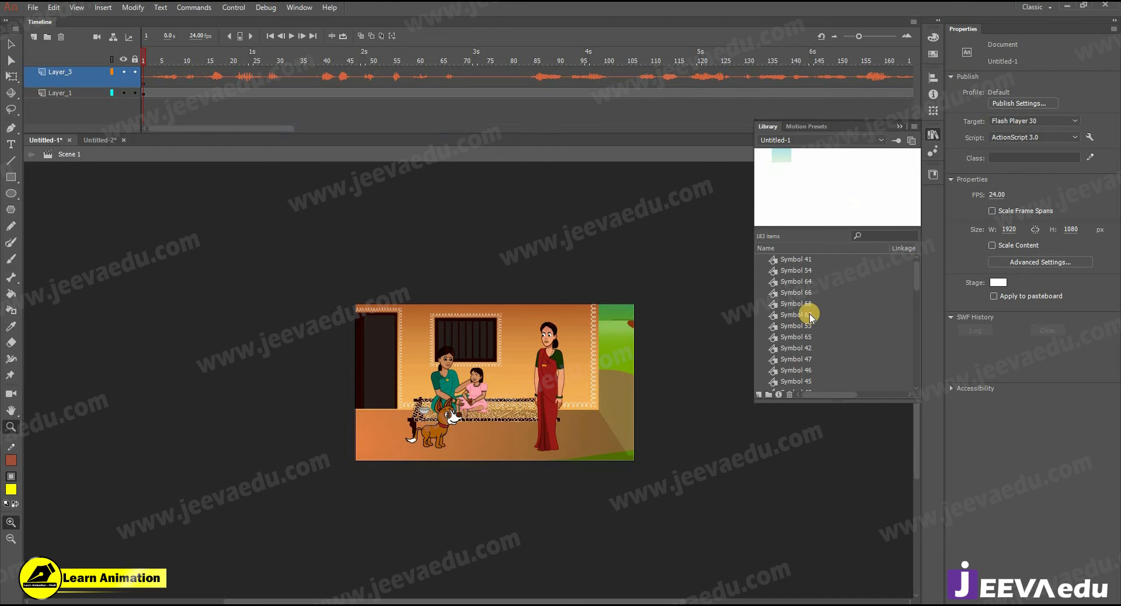
pyautogui.scroll(-5, 824, 310)
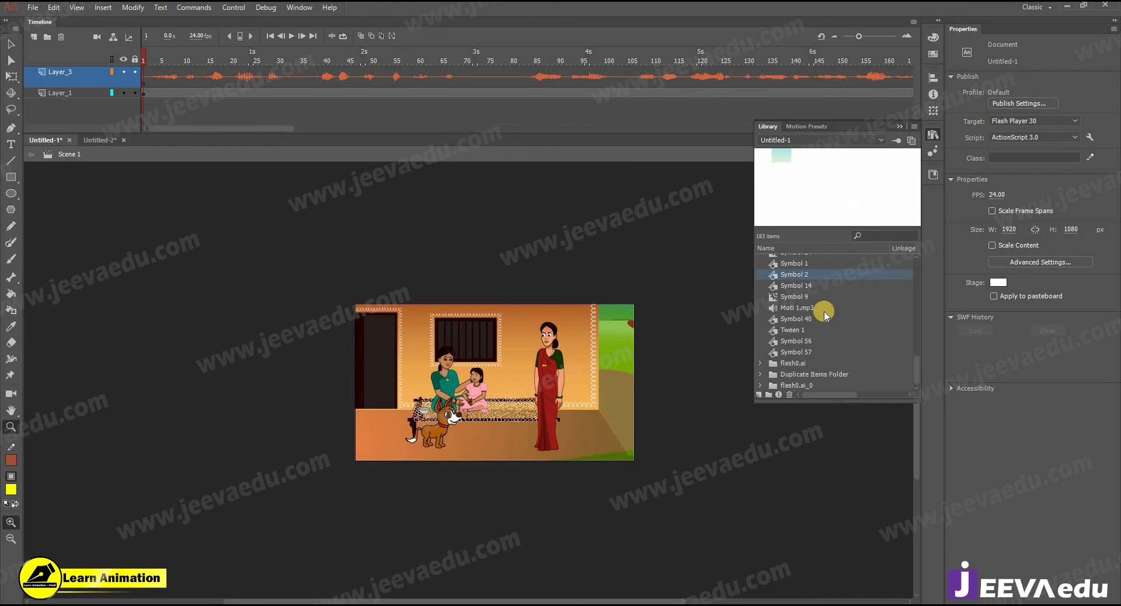
pyautogui.click(836, 310)
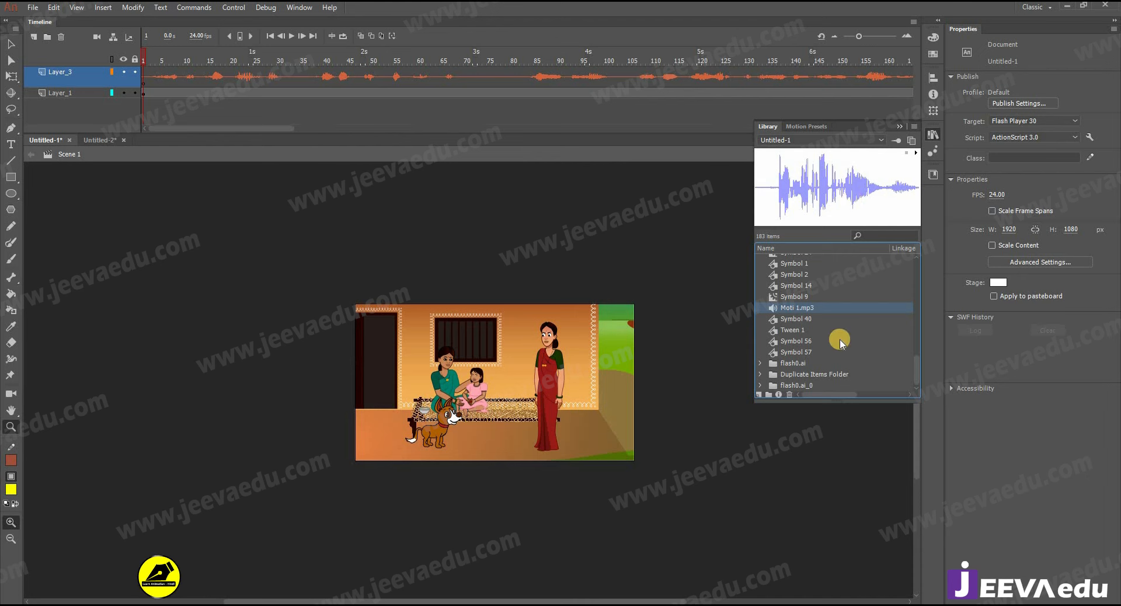
pyautogui.scroll(5, 839, 350)
pyautogui.scroll(-5, 838, 351)
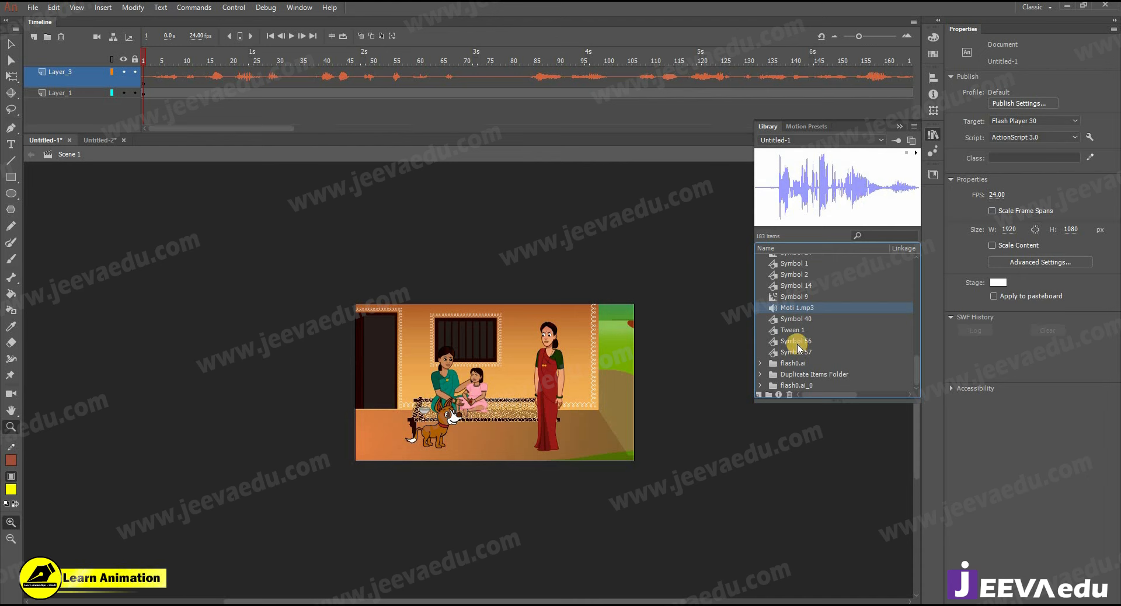
pyautogui.click(913, 129)
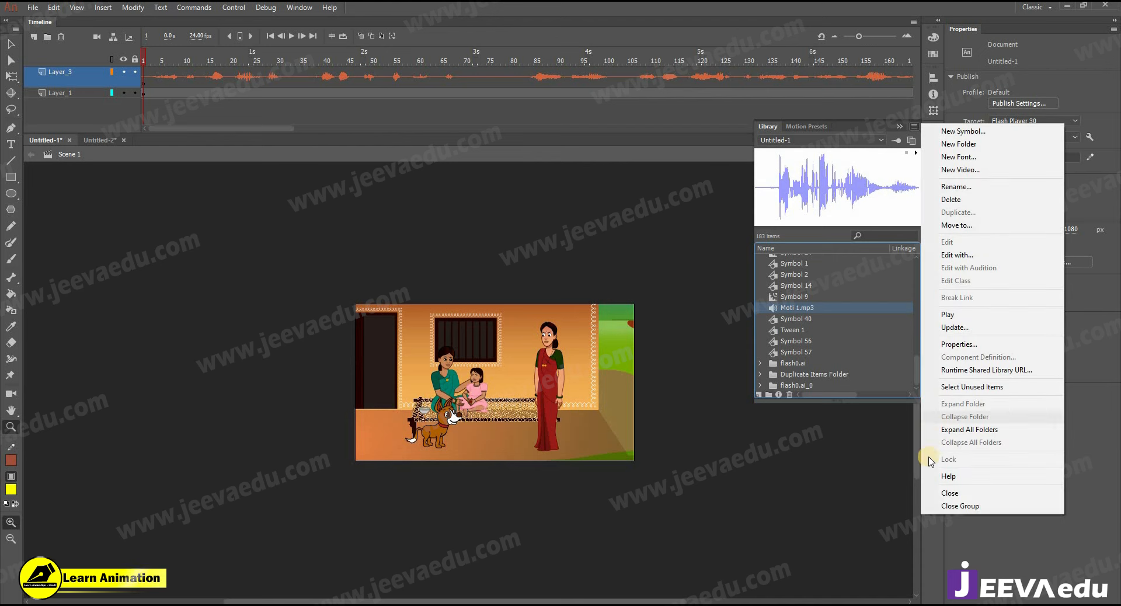
pyautogui.click(943, 508)
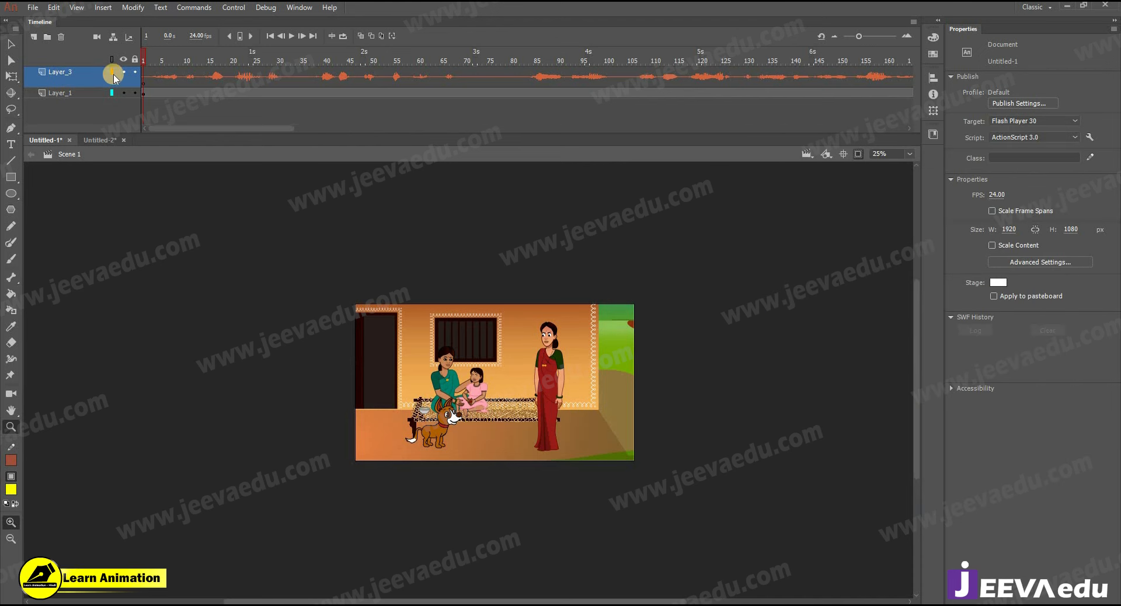
# Step: Copy the audio layer from Scene 1 and paste it into Symbol 1 above the character layers
pyautogui.rightClick(83, 81)
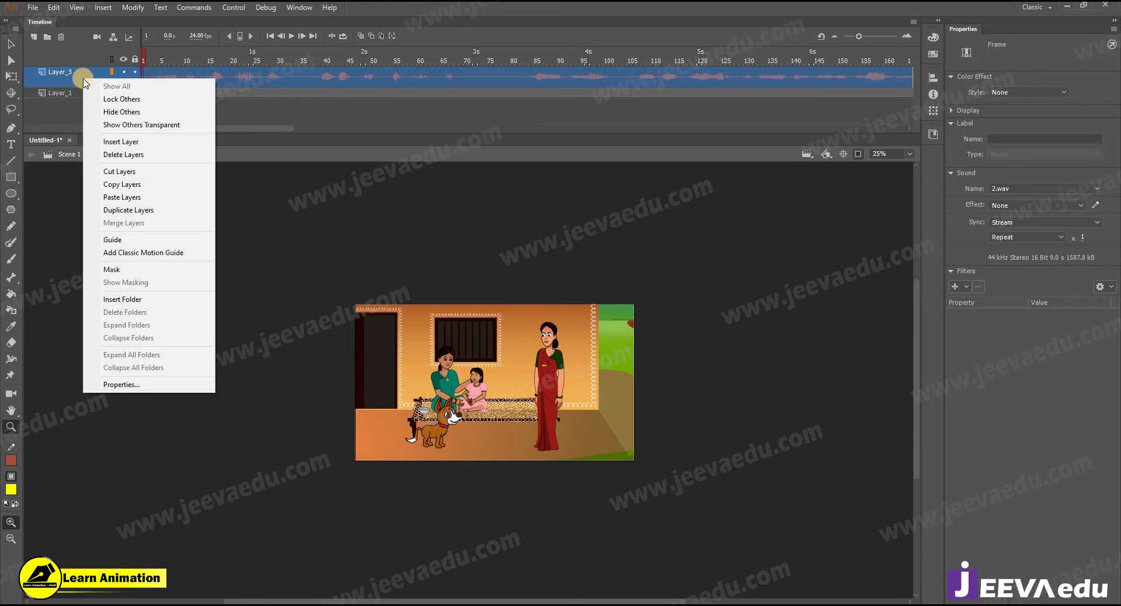
pyautogui.click(122, 184)
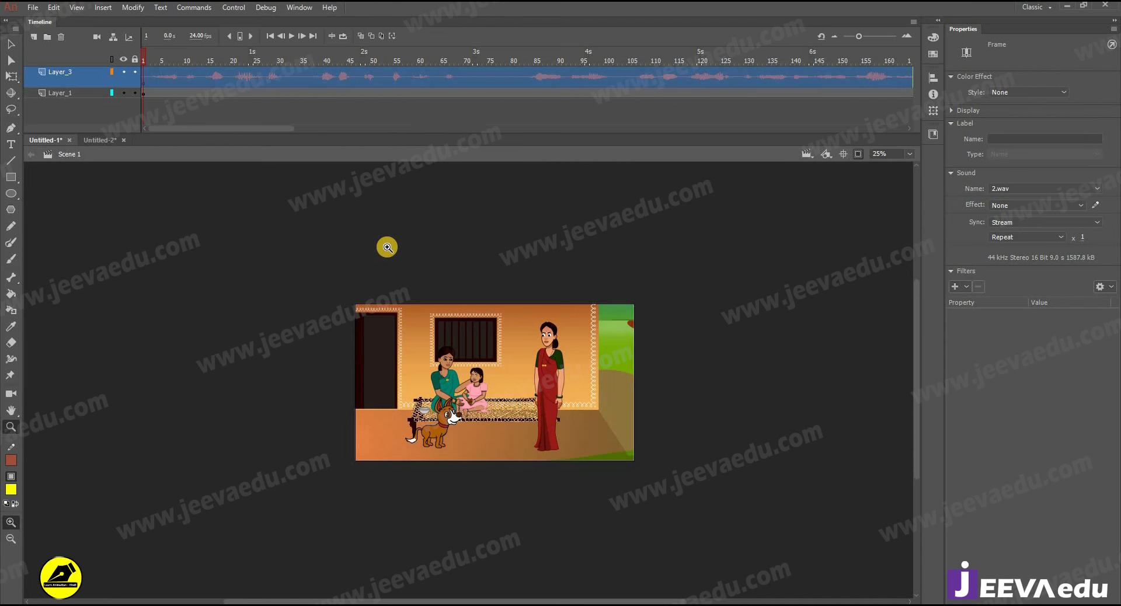
pyautogui.rightClick(62, 73)
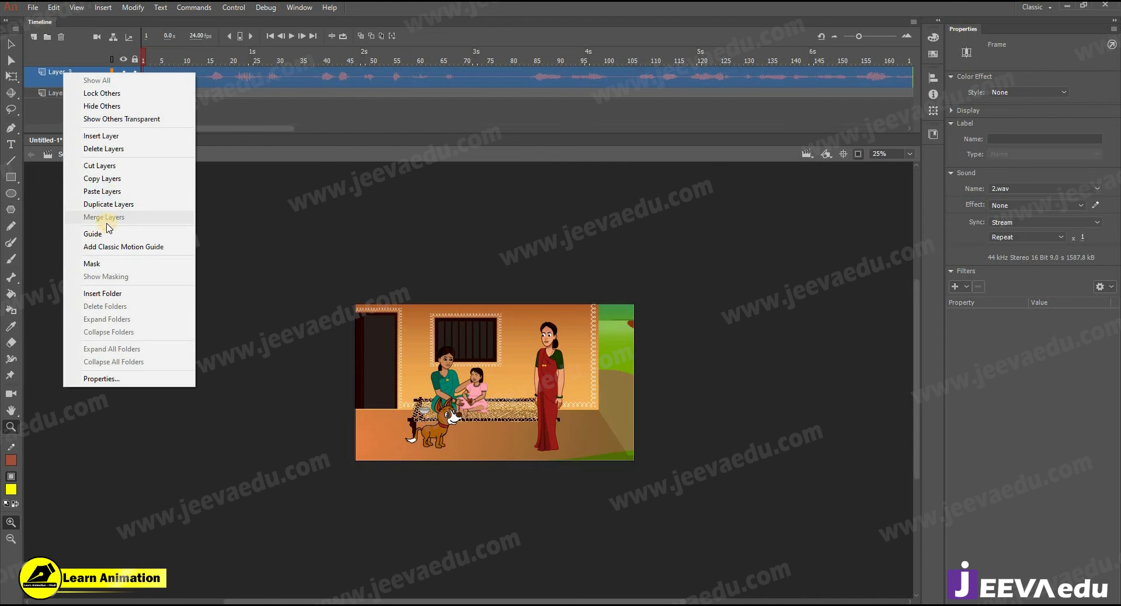
pyautogui.click(112, 178)
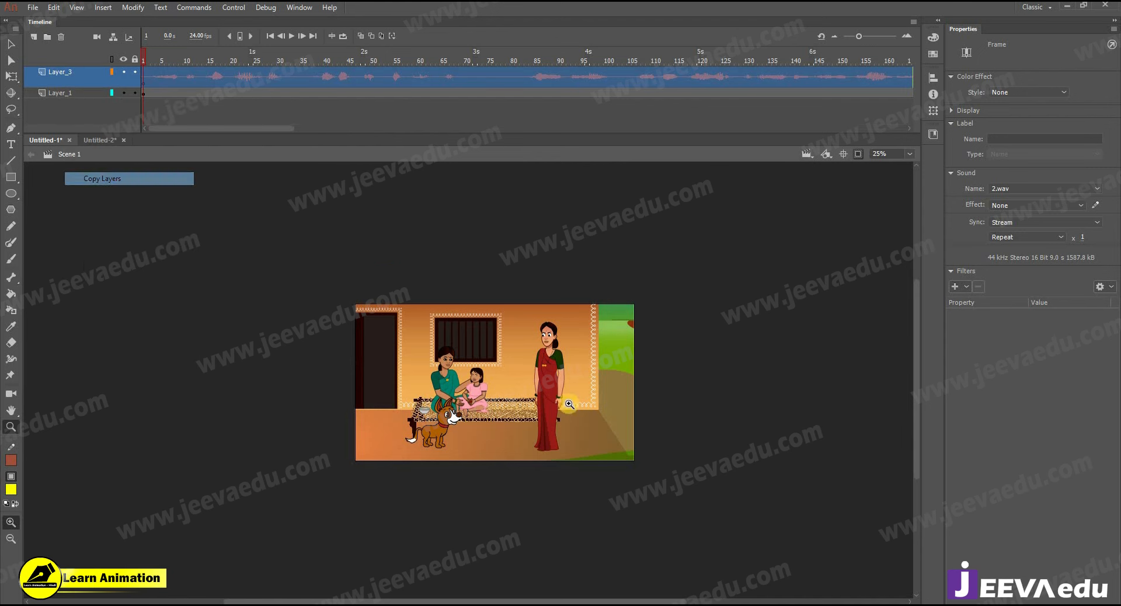
pyautogui.doubleClick(512, 386)
pyautogui.rightClick(83, 71)
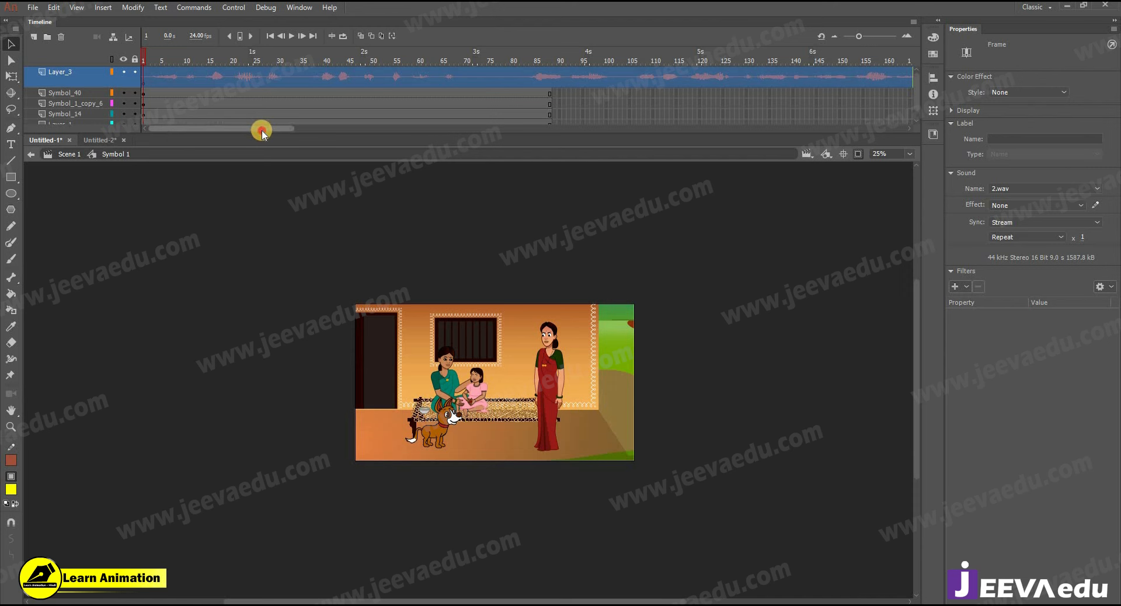
# Step: Extend the character and background layers in Symbol 1 with frames up to the end of the audio
pyautogui.moveTo(262, 130); pyautogui.dragTo(384, 130)
pyautogui.moveTo(390, 85); pyautogui.dragTo(1, 89)
pyautogui.press('F5')
pyautogui.click(598, 439)
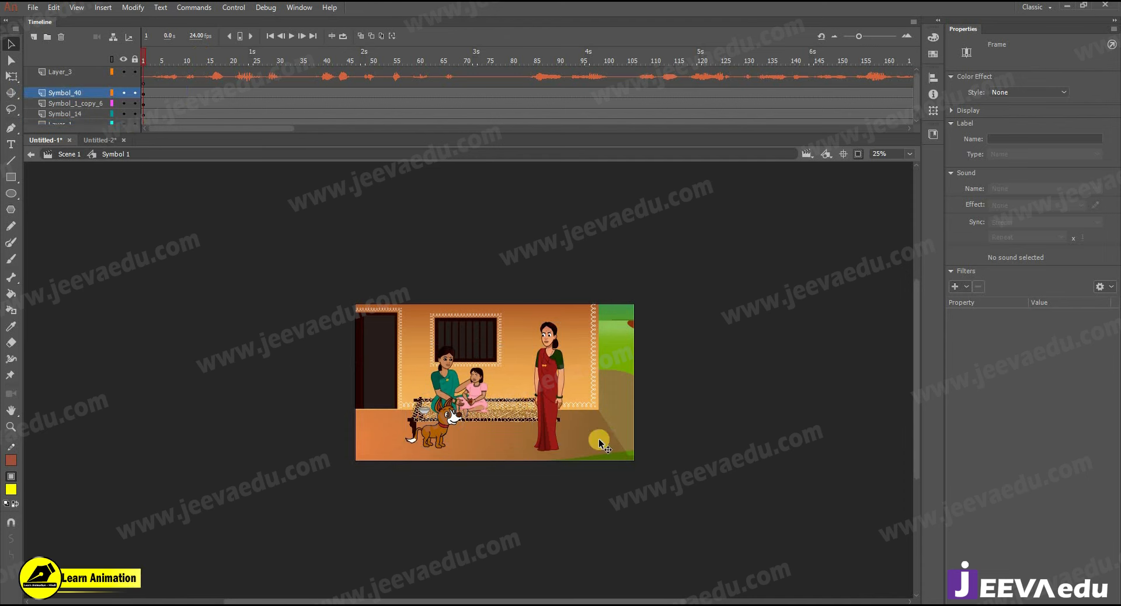
# Step: Play Symbol 1 from frame 1 to check the characters' animation against the audio
pyautogui.press('z')
pyautogui.click(554, 371)
pyautogui.click(491, 381)
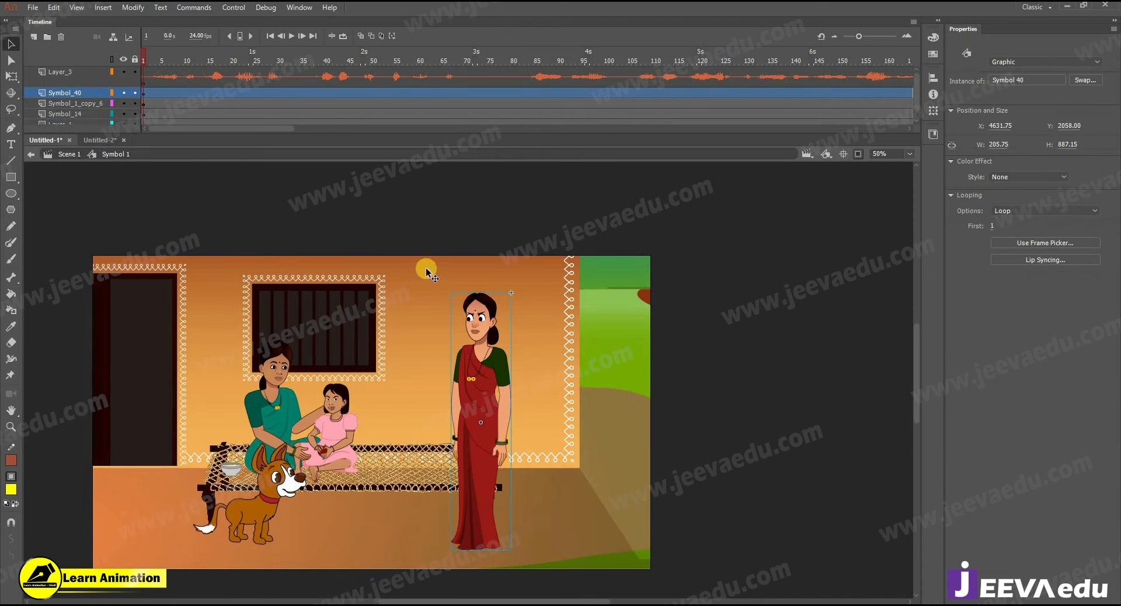
pyautogui.click(400, 212)
pyautogui.press('Return')
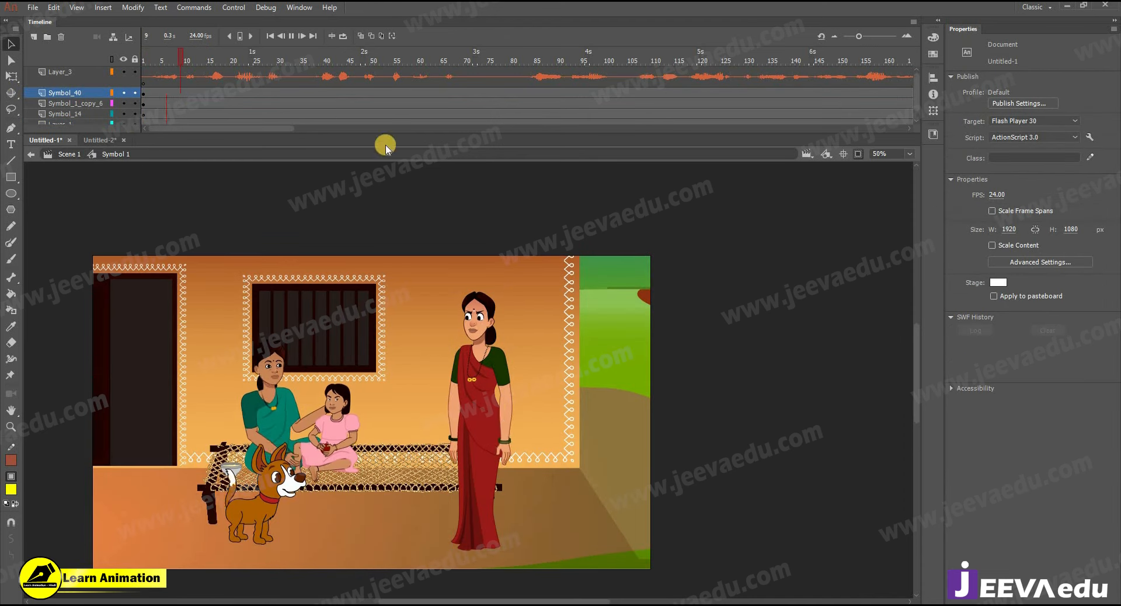
# Step: Open the red-saree woman's symbol, examine the keyframes across its layers, and return to Symbol 1
pyautogui.click(495, 404)
pyautogui.doubleClick(492, 398)
pyautogui.moveTo(135, 69); pyautogui.dragTo(978, 113)
pyautogui.moveTo(168, 110); pyautogui.dragTo(52, 107)
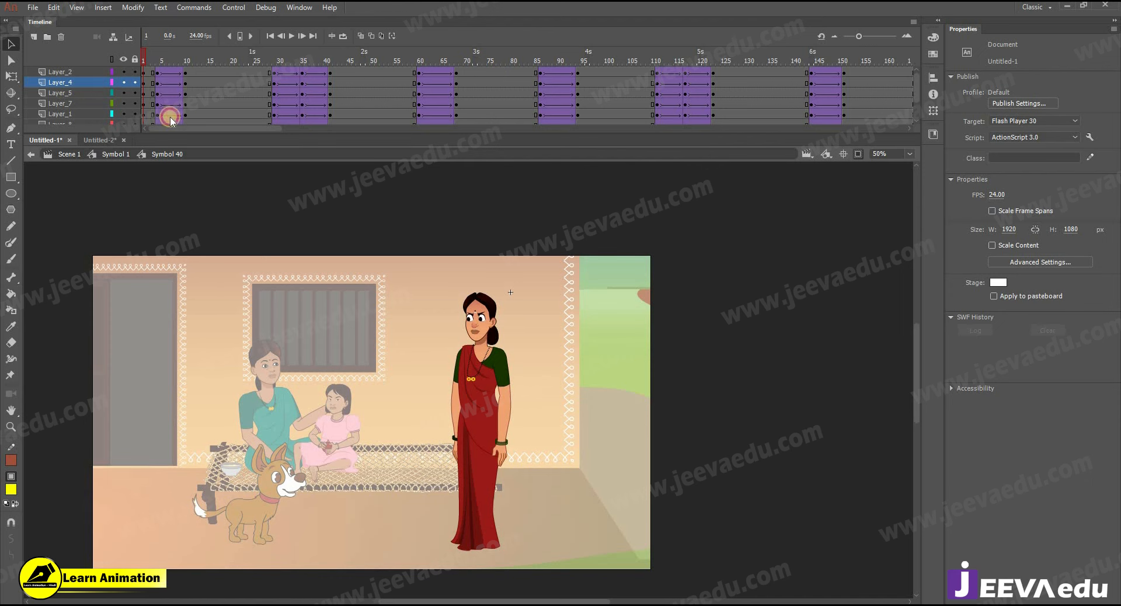
pyautogui.keyDown('alt'); pyautogui.click(450, 433); pyautogui.keyUp('alt')
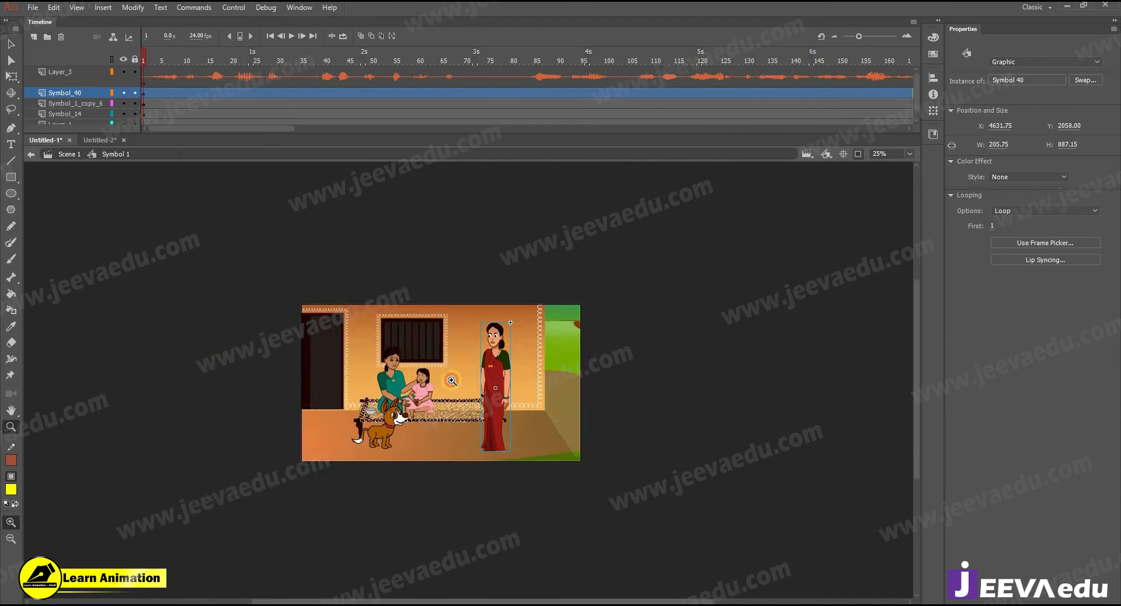
# Step: Play the Symbol 1 timeline again and stop the playhead at frame 9
pyautogui.click(446, 382)
pyautogui.press('Return')
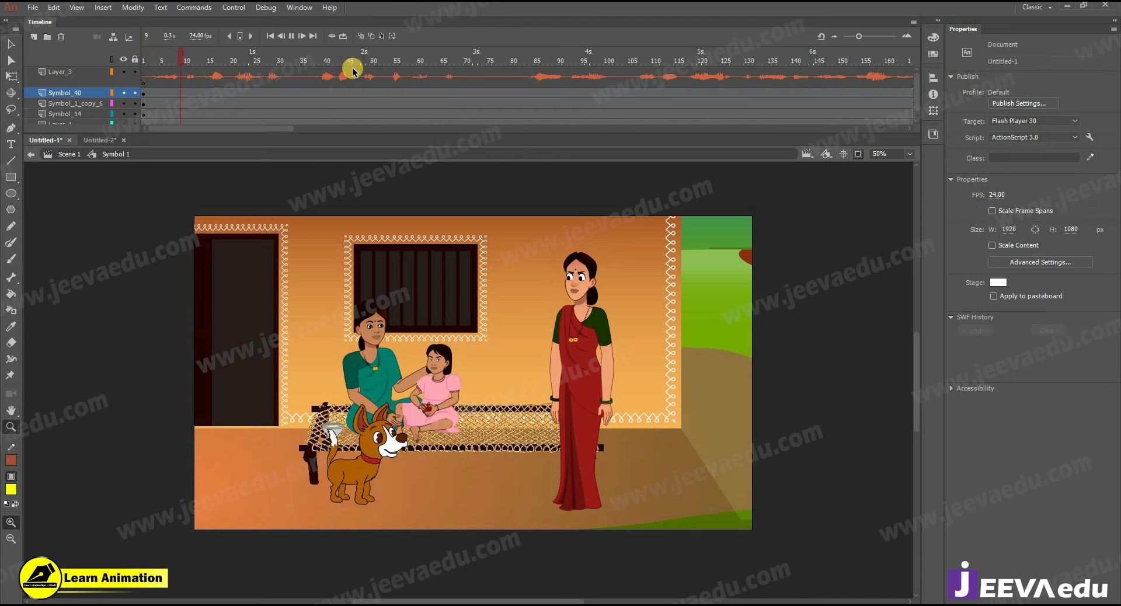
pyautogui.click(180, 66)
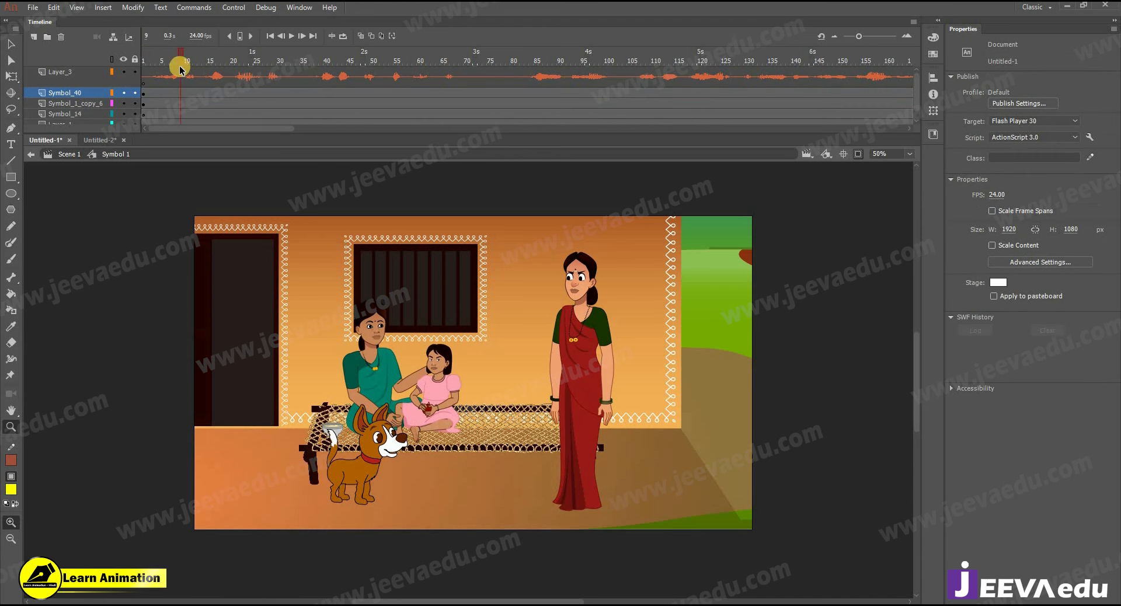
# Step: Play Symbol 1 from the start against the audio and insert keyframes at frame 80 on the character and background layers
pyautogui.click(149, 66)
pyautogui.press('Return')
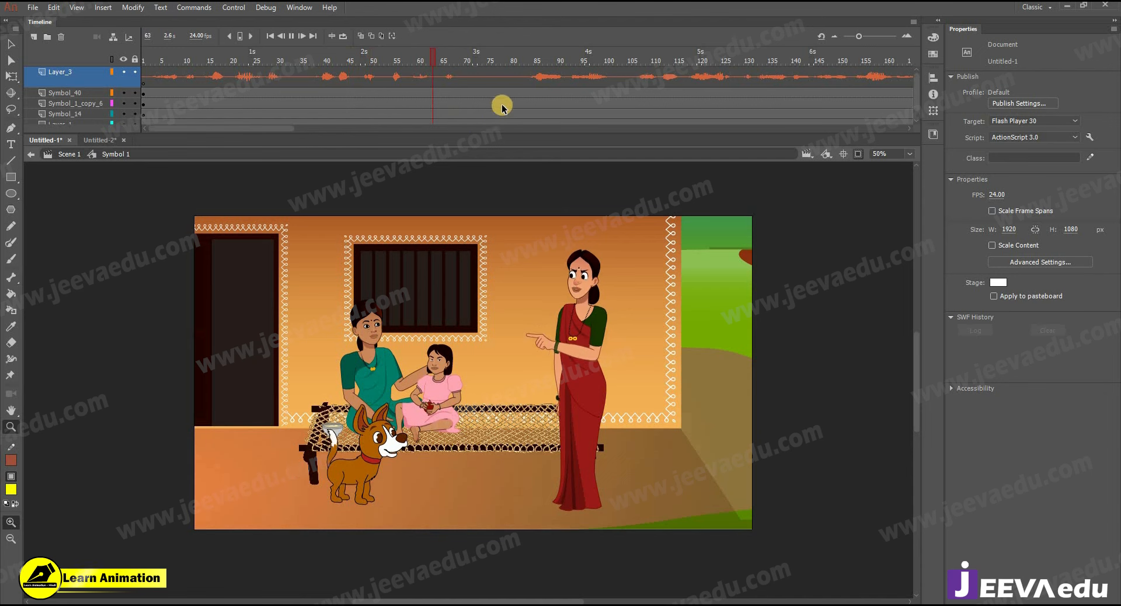
pyautogui.press('Return')
pyautogui.moveTo(512, 90); pyautogui.dragTo(514, 163)
pyautogui.click(522, 83)
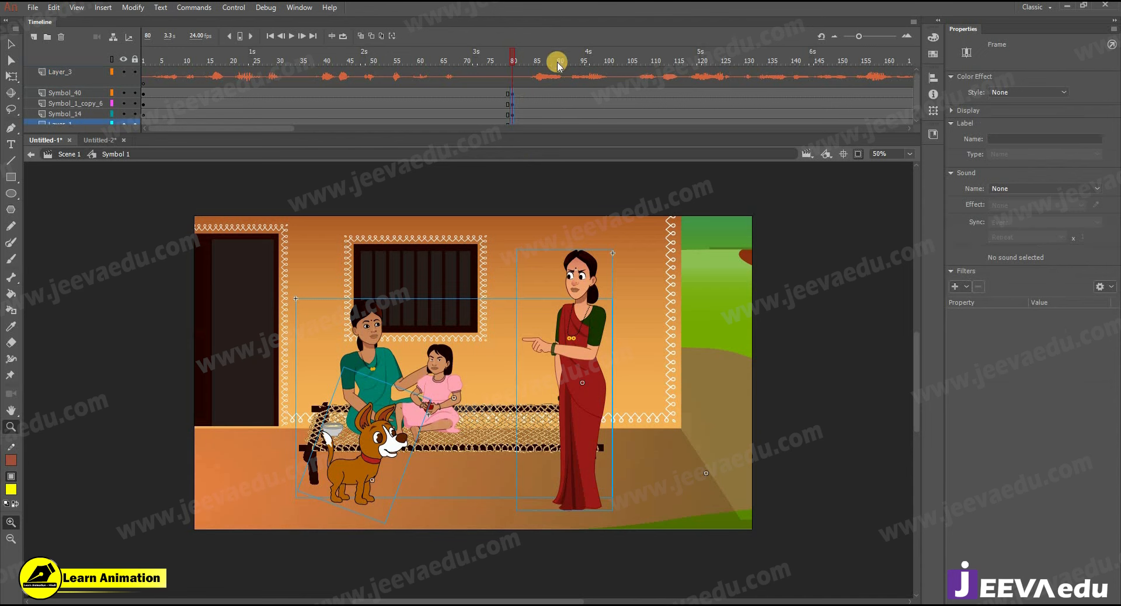
# Step: Select all artwork at frame 1 and scale it to 150% twice
pyautogui.click(143, 85)
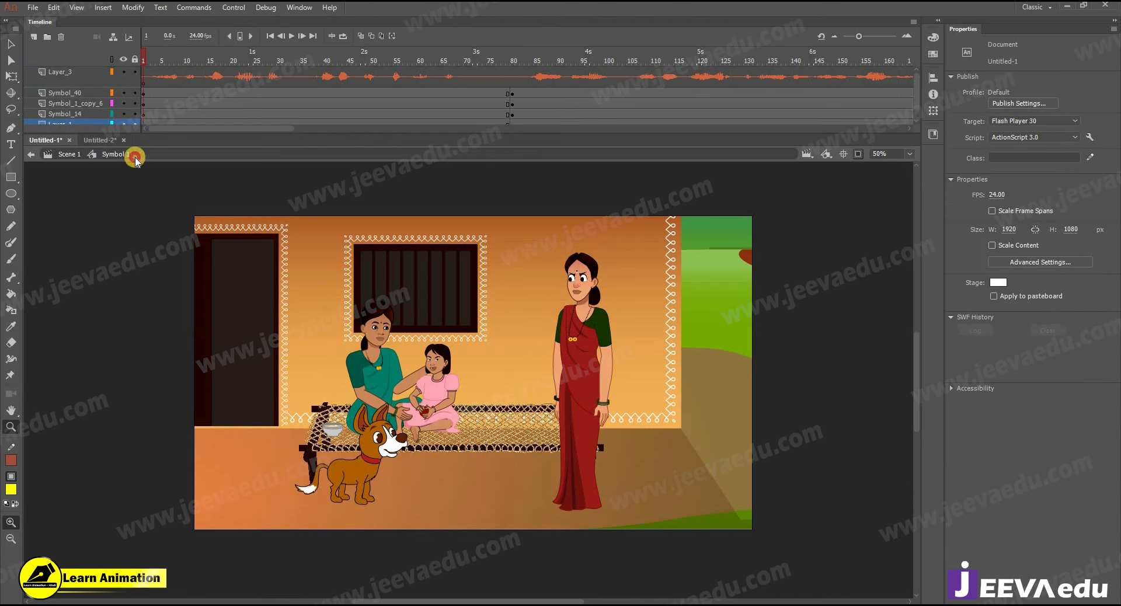
pyautogui.hotkey('ctrl', 'a')
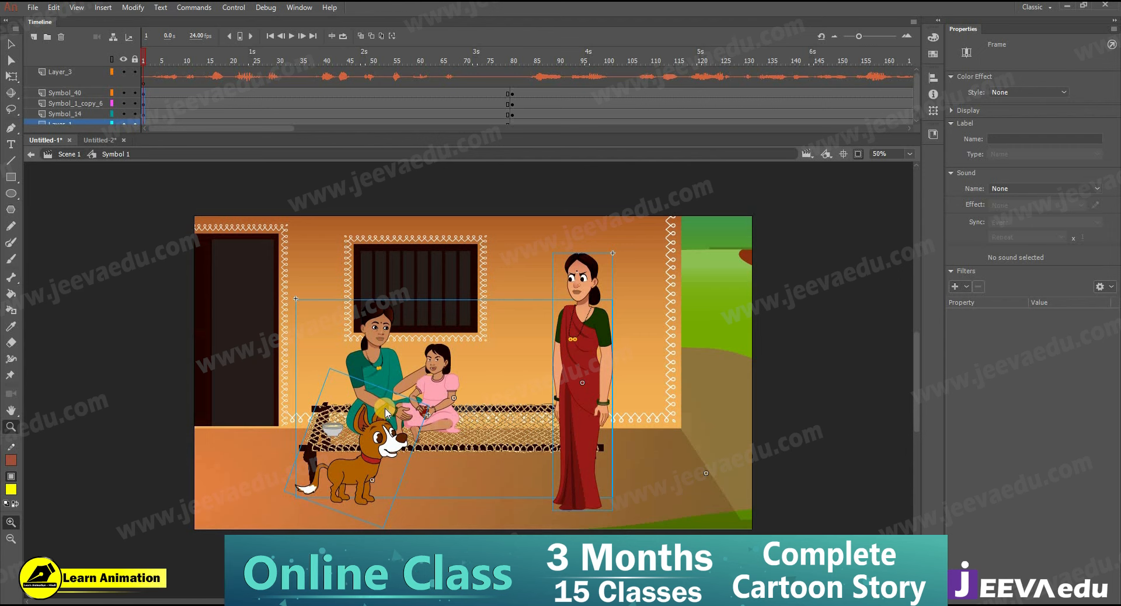
pyautogui.hotkey('ctrl', 'alt', 's')
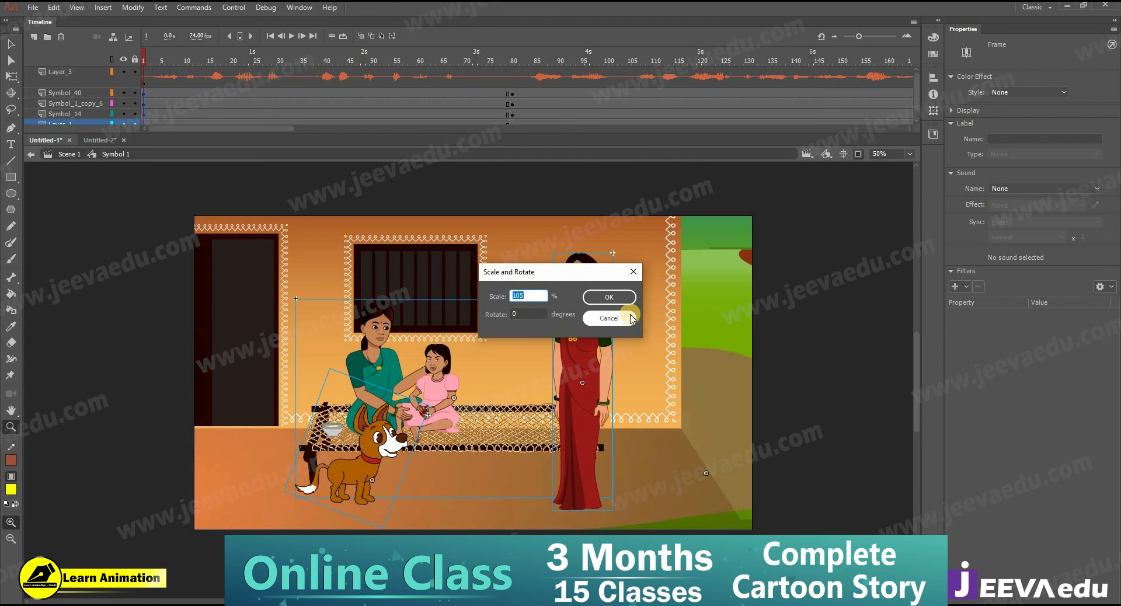
pyautogui.write('1')
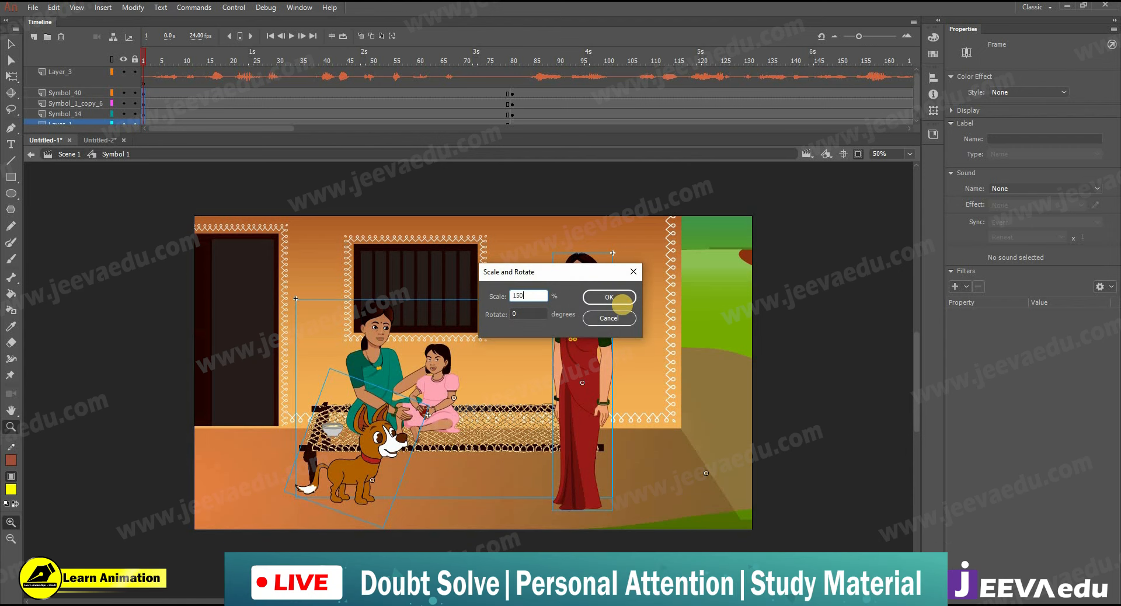
pyautogui.click(622, 304)
pyautogui.hotkey('ctrl', 'alt', 's')
pyautogui.click(622, 304)
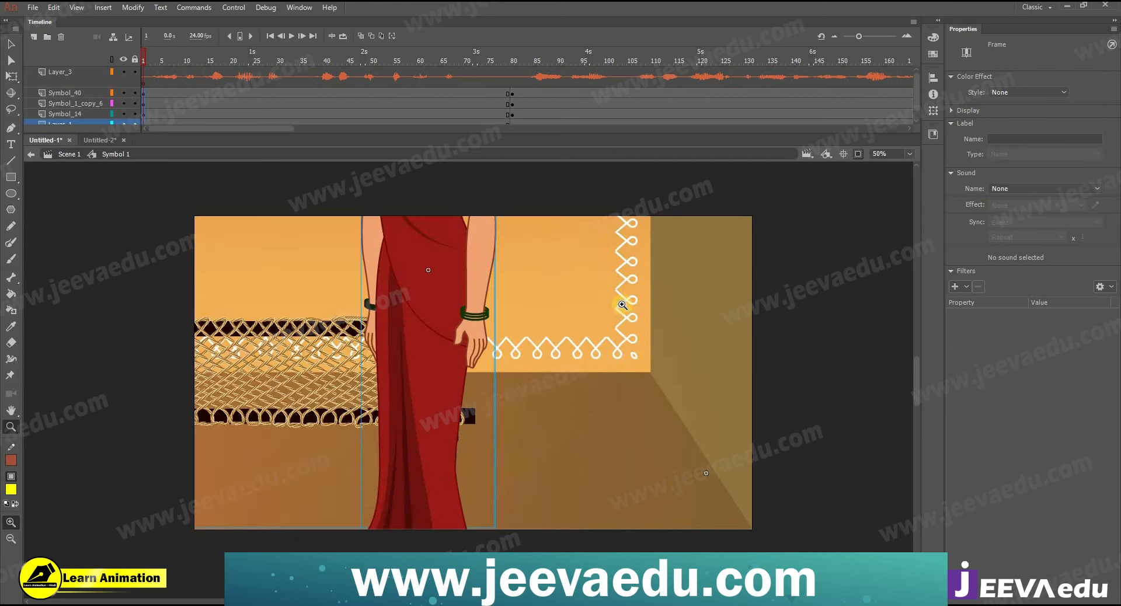
# Step: Reposition the frame 1 artwork to bring the red-saree woman into view, and scale it to 115% twice
pyautogui.keyDown('alt'); pyautogui.click(530, 318); pyautogui.keyUp('alt')
pyautogui.moveTo(415, 371); pyautogui.dragTo(439, 507)
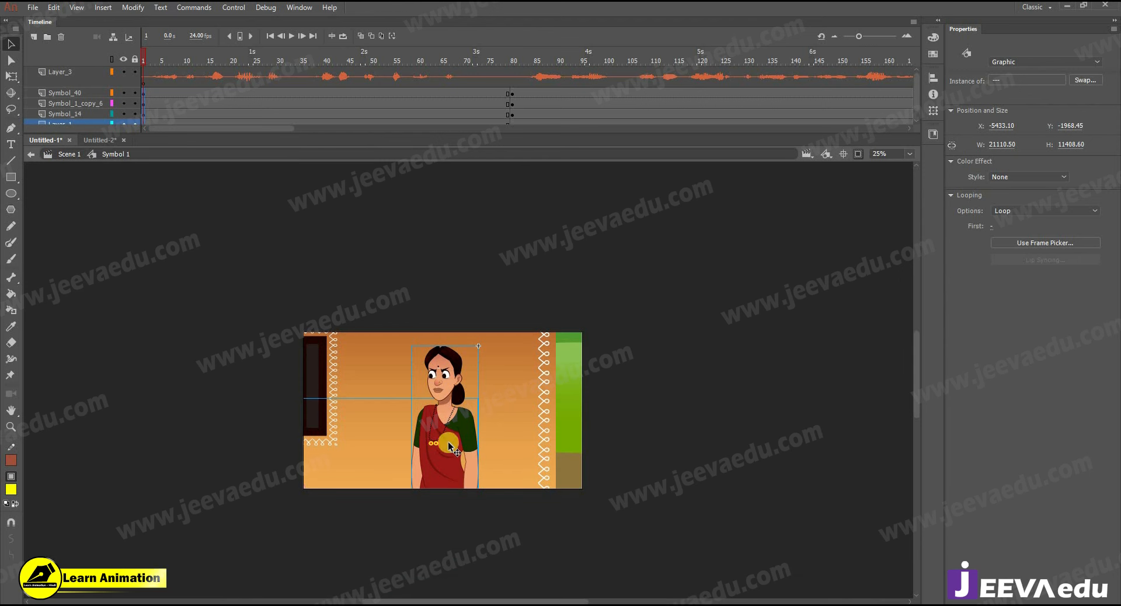
pyautogui.hotkey('ctrl', 'alt', 's')
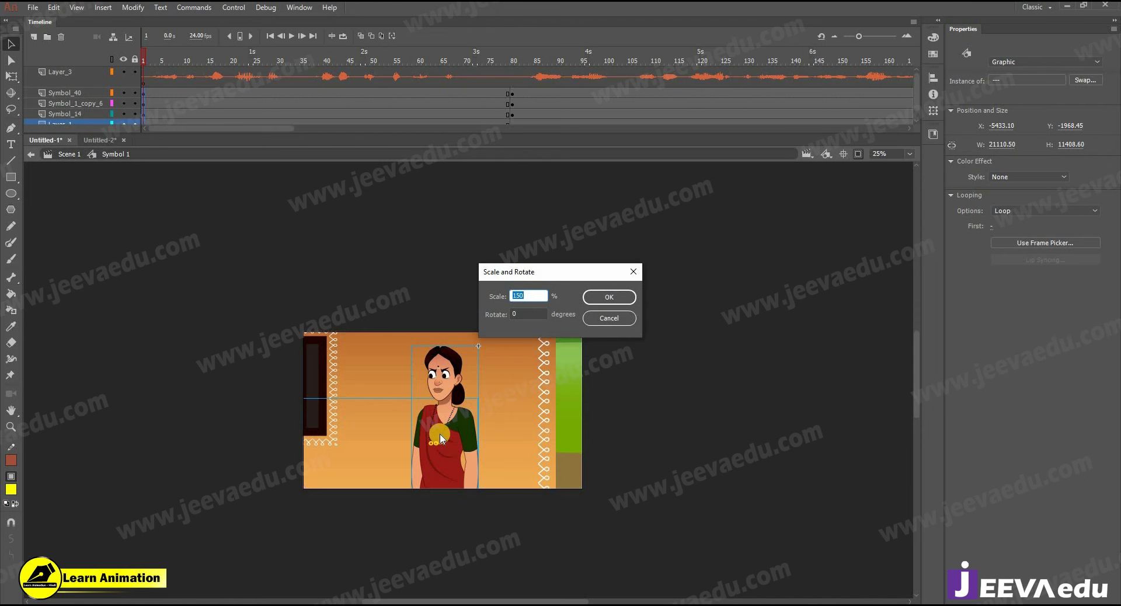
pyautogui.write('115')
pyautogui.press('Return')
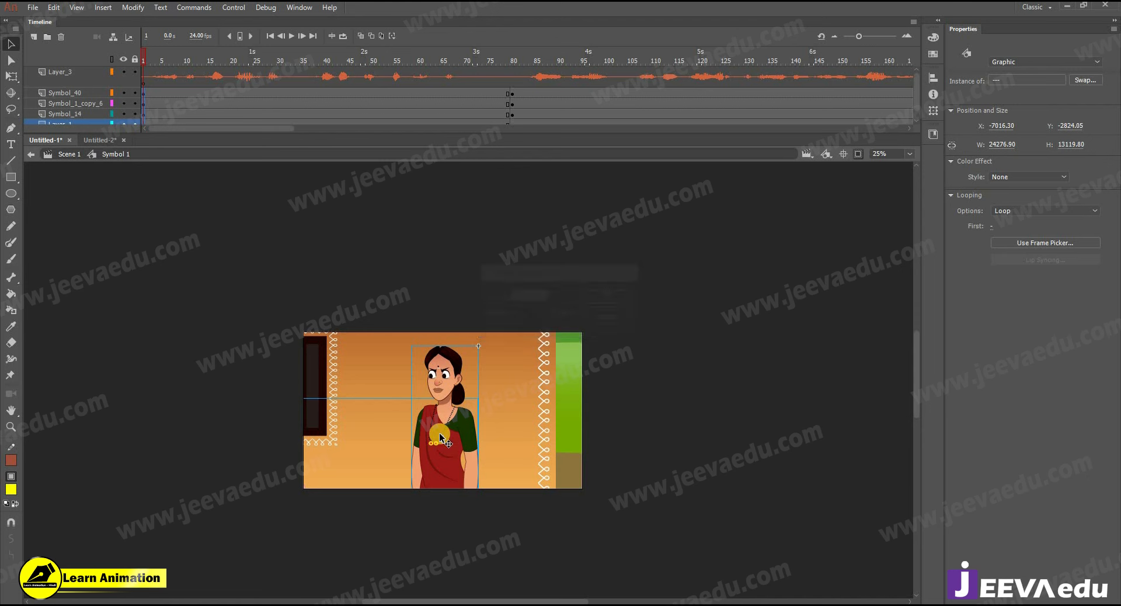
pyautogui.hotkey('ctrl', 'alt', 's')
pyautogui.press('Return')
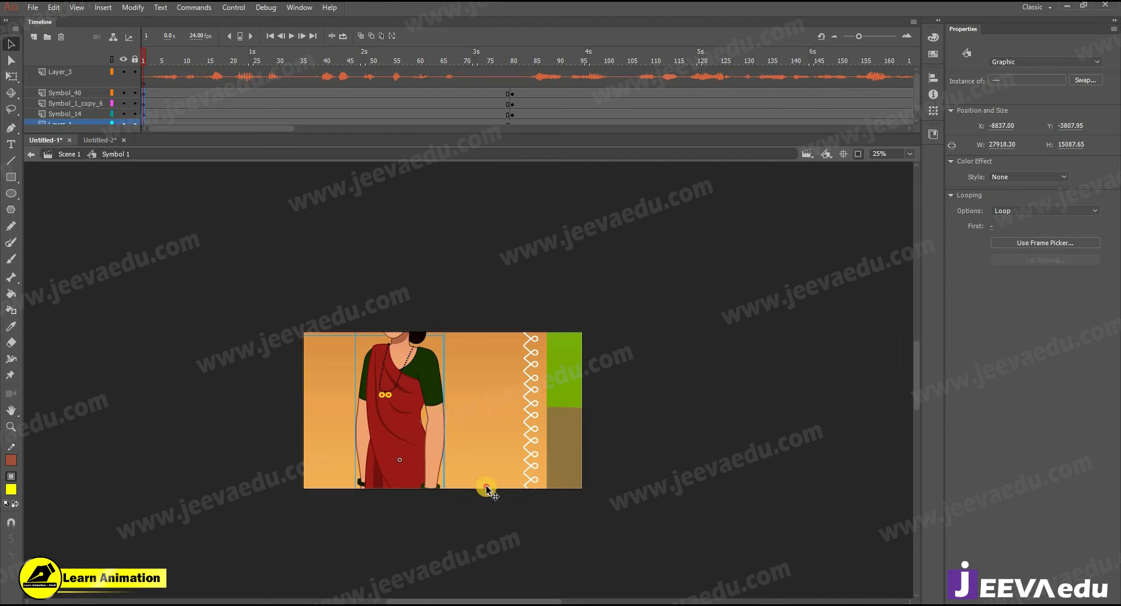
# Step: Move the enlarged frame 1 artwork so the red-saree woman's head and upper body are framed in the middle of the stage
pyautogui.moveTo(486, 486); pyautogui.dragTo(487, 485)
pyautogui.press('z')
pyautogui.click(488, 435)
pyautogui.moveTo(496, 437); pyautogui.dragTo(516, 451)
pyautogui.moveTo(417, 377); pyautogui.dragTo(425, 385)
pyautogui.keyDown('alt'); pyautogui.click(437, 354); pyautogui.keyUp('alt')
pyautogui.keyDown('alt'); pyautogui.click(435, 354); pyautogui.keyUp('alt')
pyautogui.keyDown('alt'); pyautogui.click(429, 402); pyautogui.keyUp('alt')
pyautogui.keyDown('alt'); pyautogui.click(425, 407); pyautogui.keyUp('alt')
pyautogui.keyDown('alt'); pyautogui.click(423, 404); pyautogui.keyUp('alt')
pyautogui.keyDown('alt'); pyautogui.click(546, 464); pyautogui.keyUp('alt')
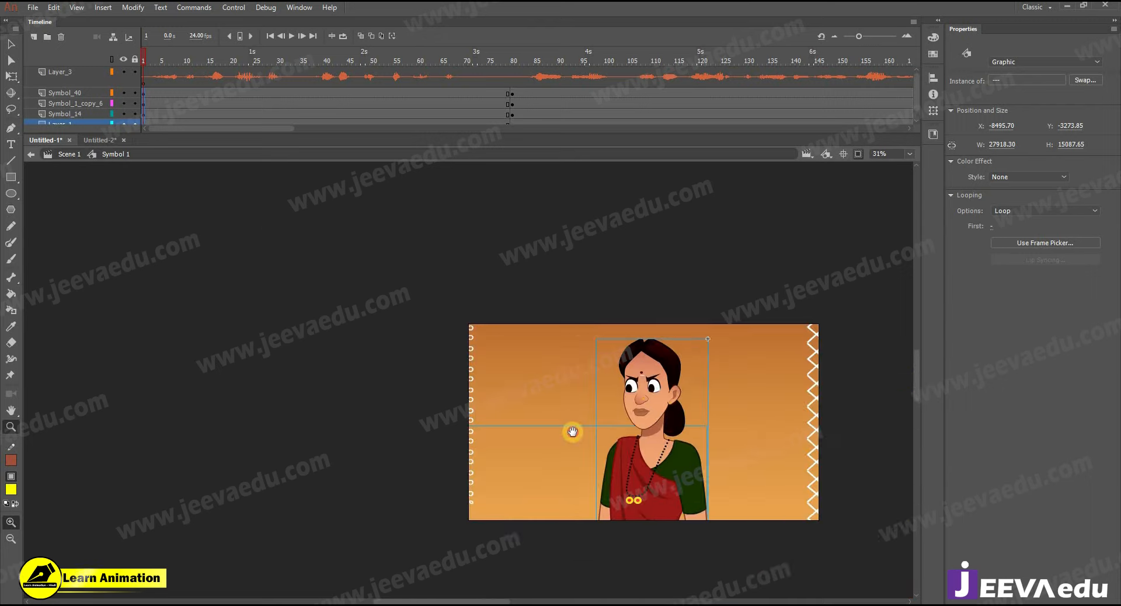
pyautogui.click(639, 430)
# Step: Delete the dog and the seated woman and girl with their cot from the opening close-up span, with off-stage content temporarily shown
pyautogui.moveTo(142, 57); pyautogui.dragTo(236, 58)
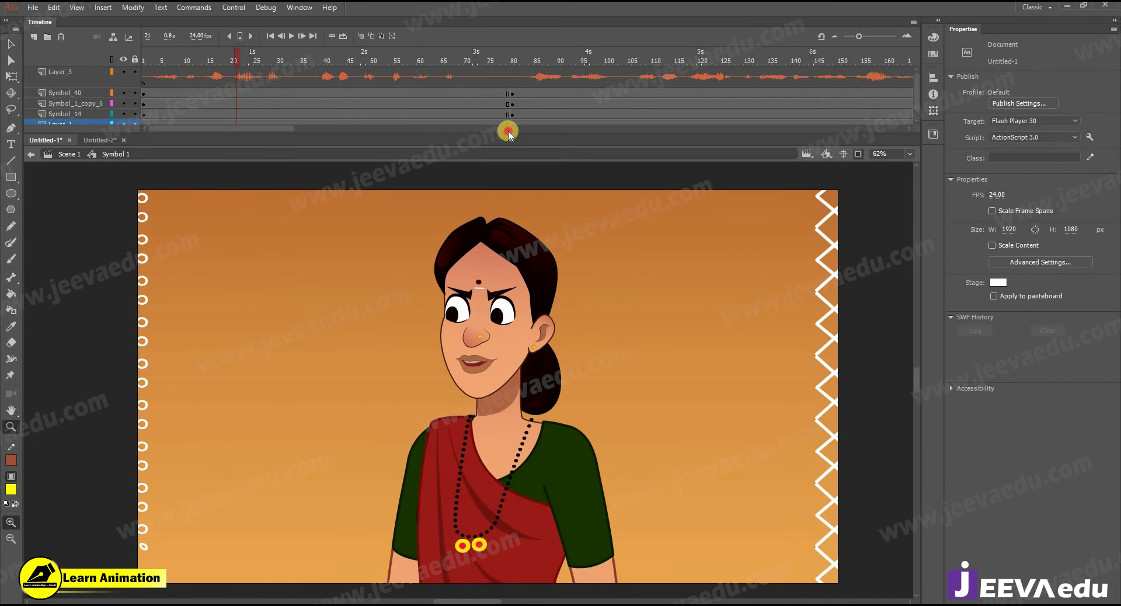
pyautogui.moveTo(507, 132); pyautogui.dragTo(507, 143)
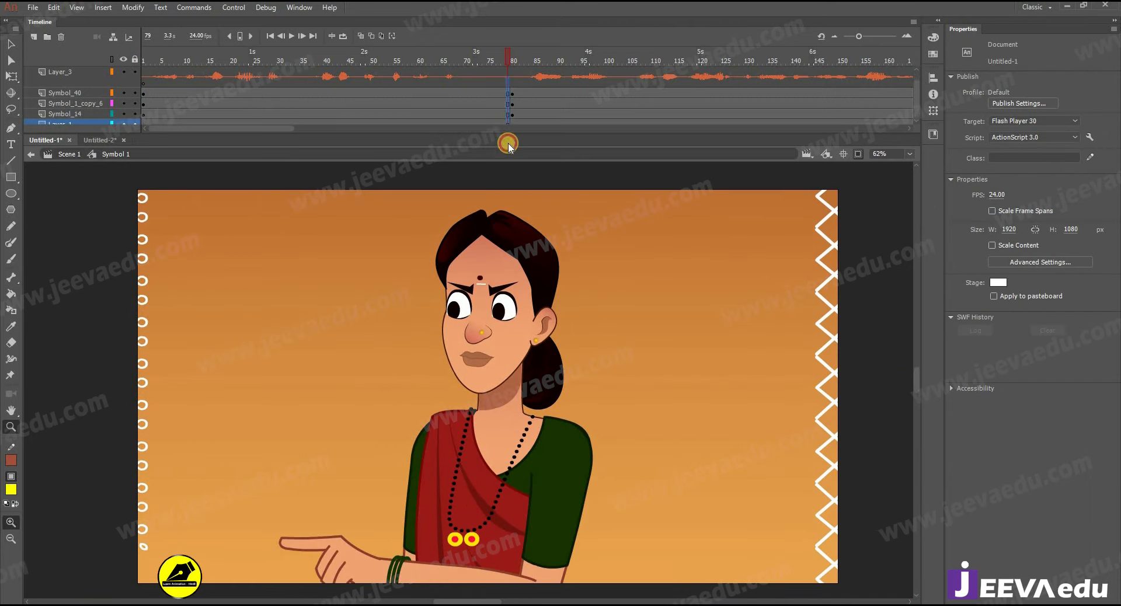
pyautogui.click(847, 158)
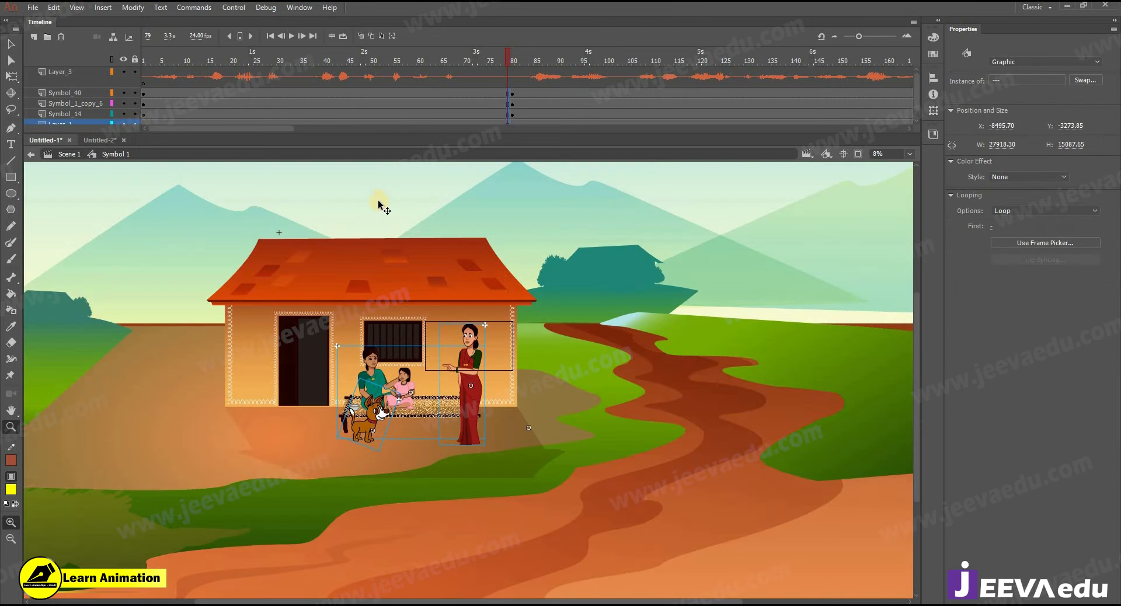
pyautogui.click(404, 82)
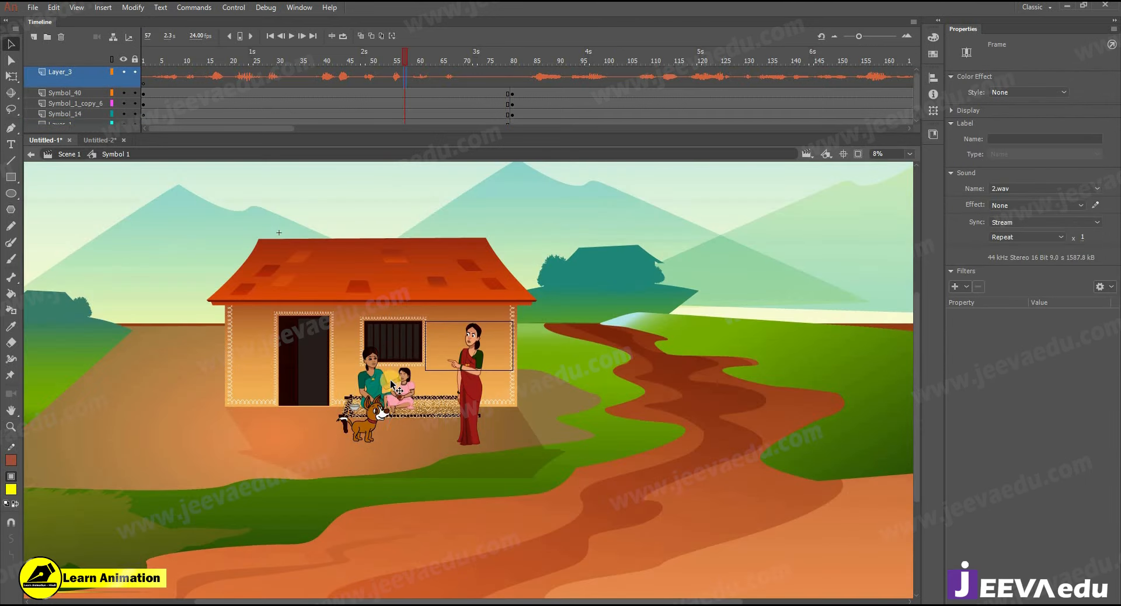
pyautogui.click(381, 419)
pyautogui.click(420, 425)
pyautogui.press('Delete')
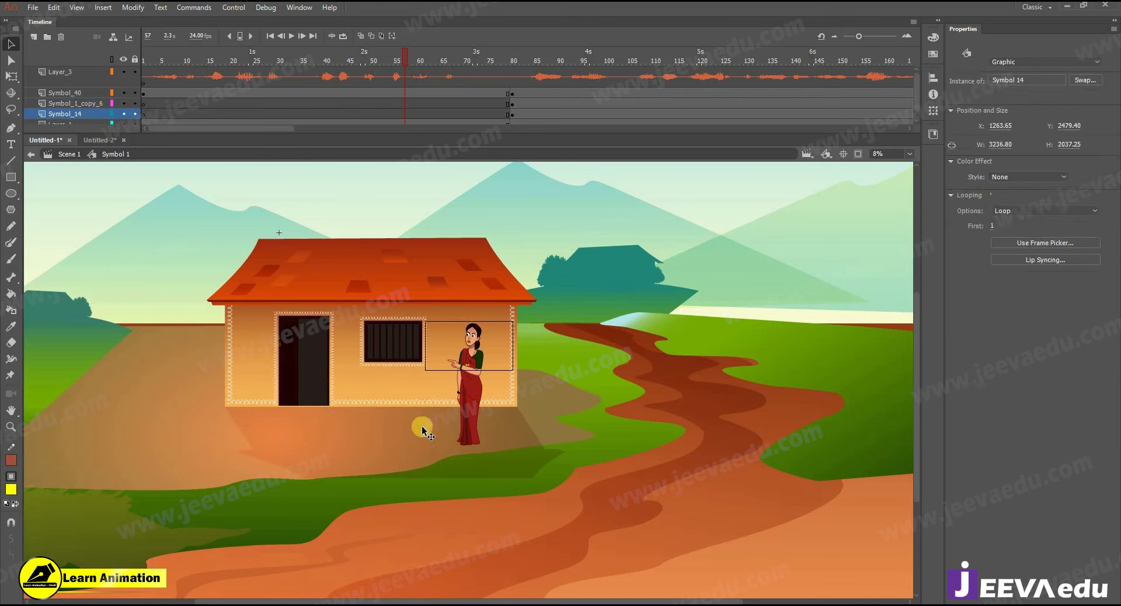
pyautogui.click(857, 154)
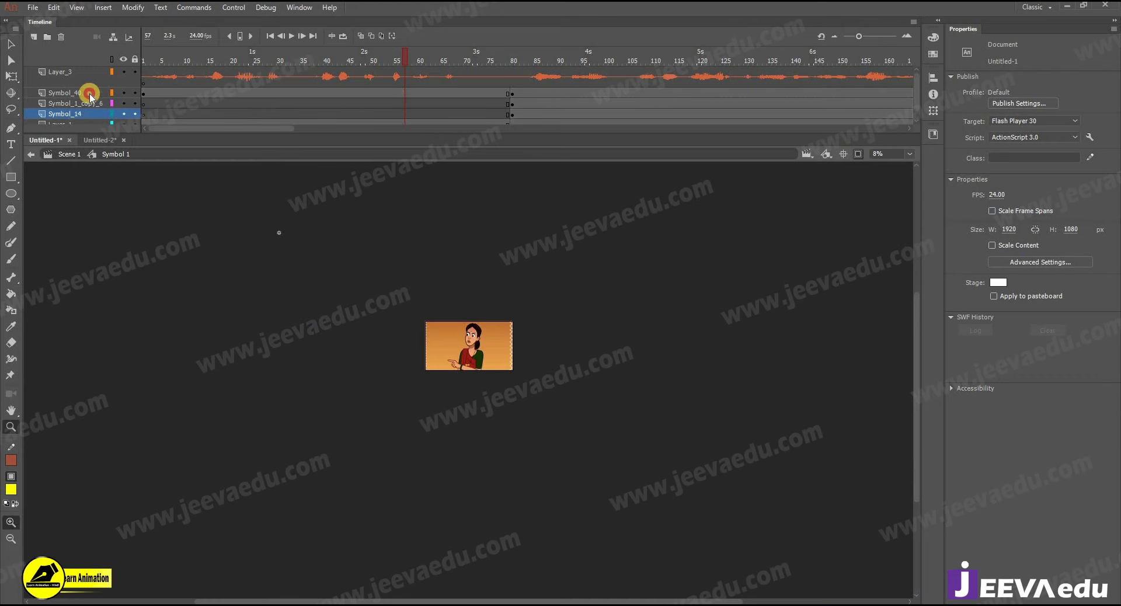
# Step: Move the red-saree woman's opening keyframe from the Symbol_40 layer to Symbol_14 and check the wide shot at frame 80
pyautogui.click(145, 93)
pyautogui.moveTo(138, 114)
pyautogui.mouseDown()
pyautogui.moveTo(174, 111)
pyautogui.moveTo(149, 124)
pyautogui.moveTo(147, 109)
pyautogui.mouseUp()
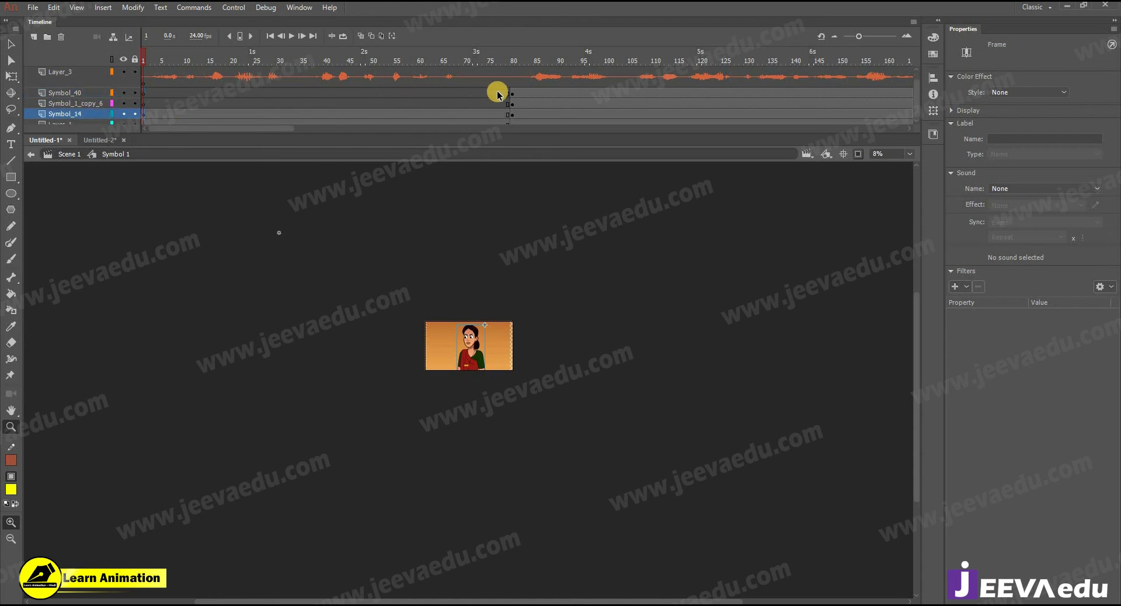
pyautogui.click(510, 93)
pyautogui.click(484, 368)
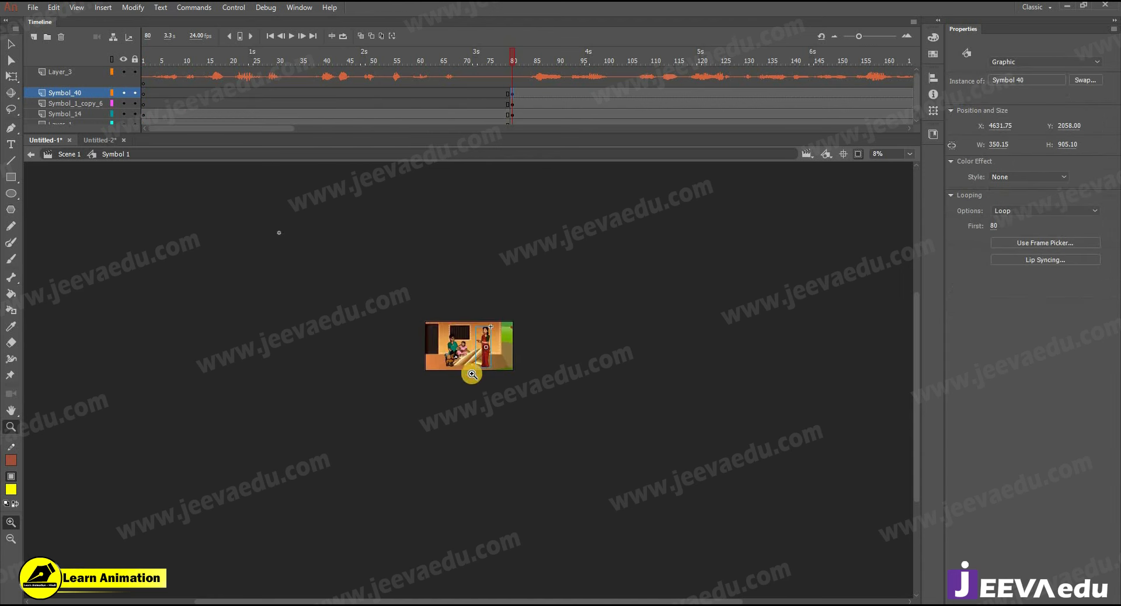
pyautogui.scroll(5, 483, 380)
pyautogui.moveTo(484, 383); pyautogui.dragTo(522, 366)
# Step: Insert keyframes at frame 79 on the Symbol_14 and Layer_1 layers
pyautogui.click(507, 114)
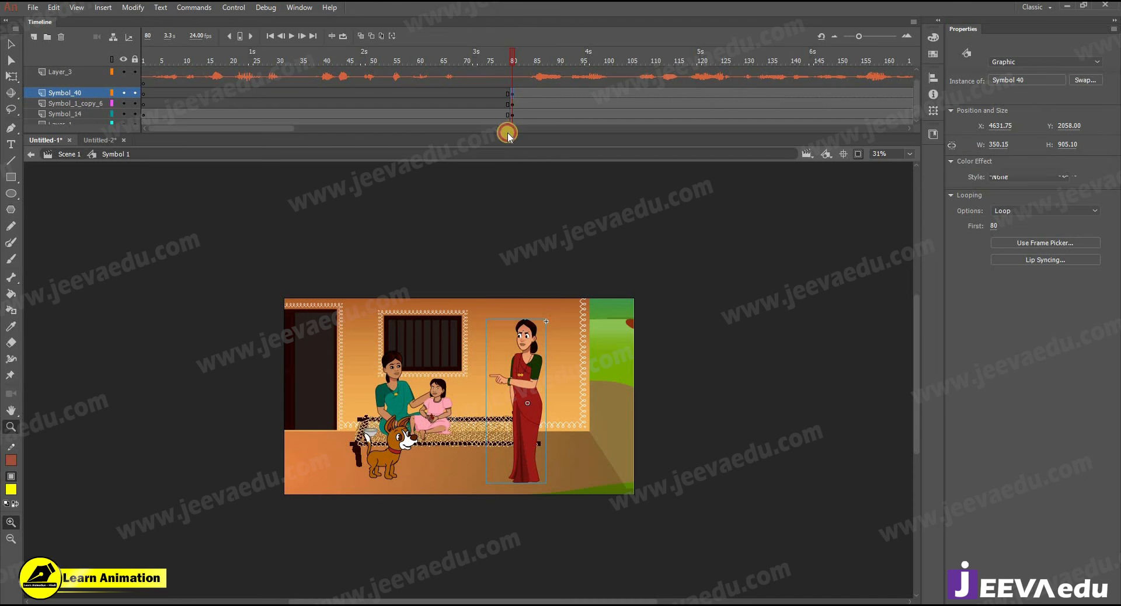
pyautogui.click(505, 121)
pyautogui.moveTo(476, 115); pyautogui.dragTo(431, 117)
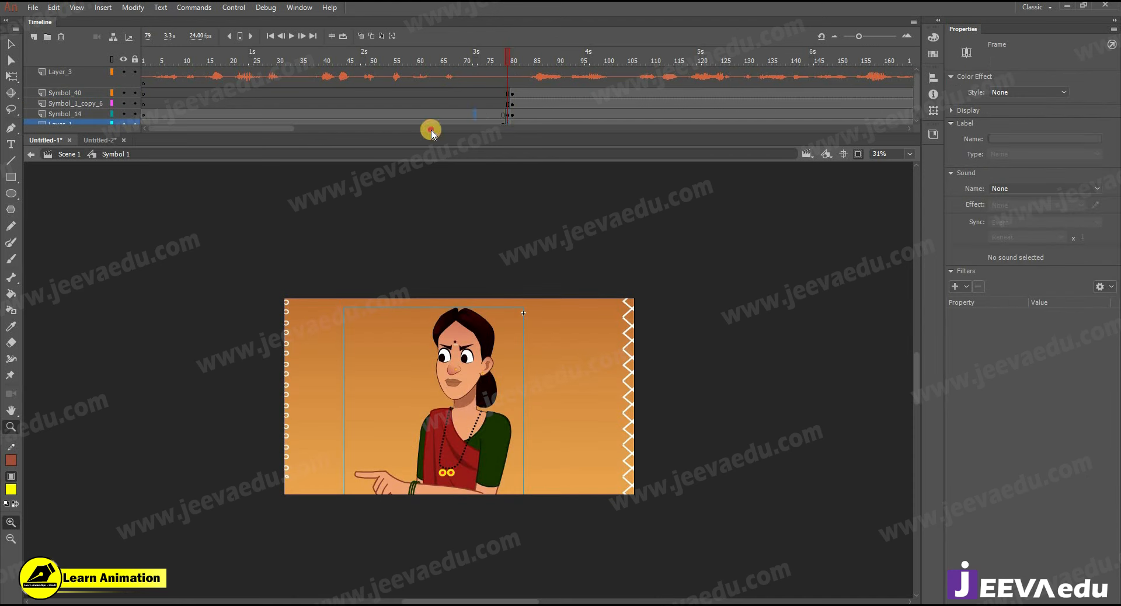
pyautogui.rightClick(434, 119)
pyautogui.moveTo(419, 63); pyautogui.dragTo(142, 105)
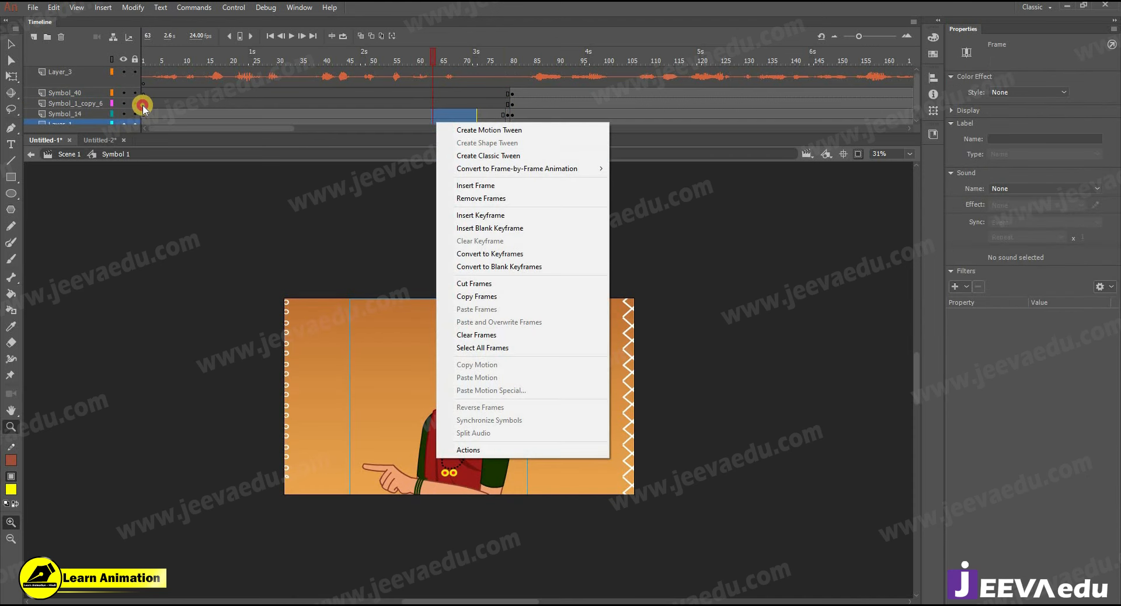
pyautogui.click(464, 387)
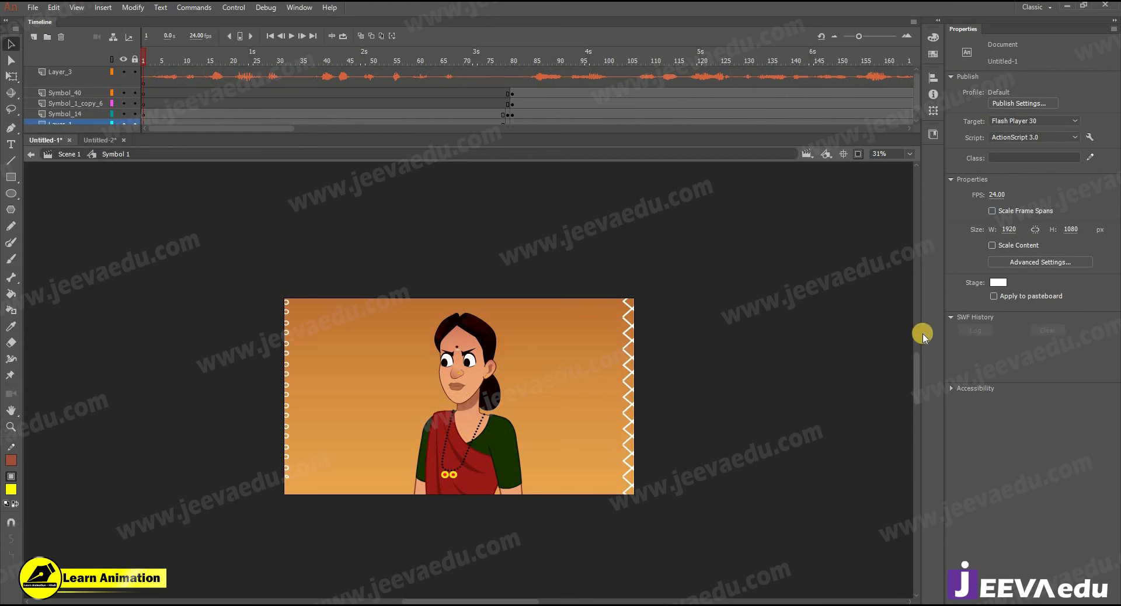
# Step: Create classic tweens between frames 1 and 79 on the Symbol_14 and Layer_1 layers
pyautogui.moveTo(488, 103); pyautogui.dragTo(507, 81)
pyautogui.moveTo(484, 114); pyautogui.dragTo(468, 142)
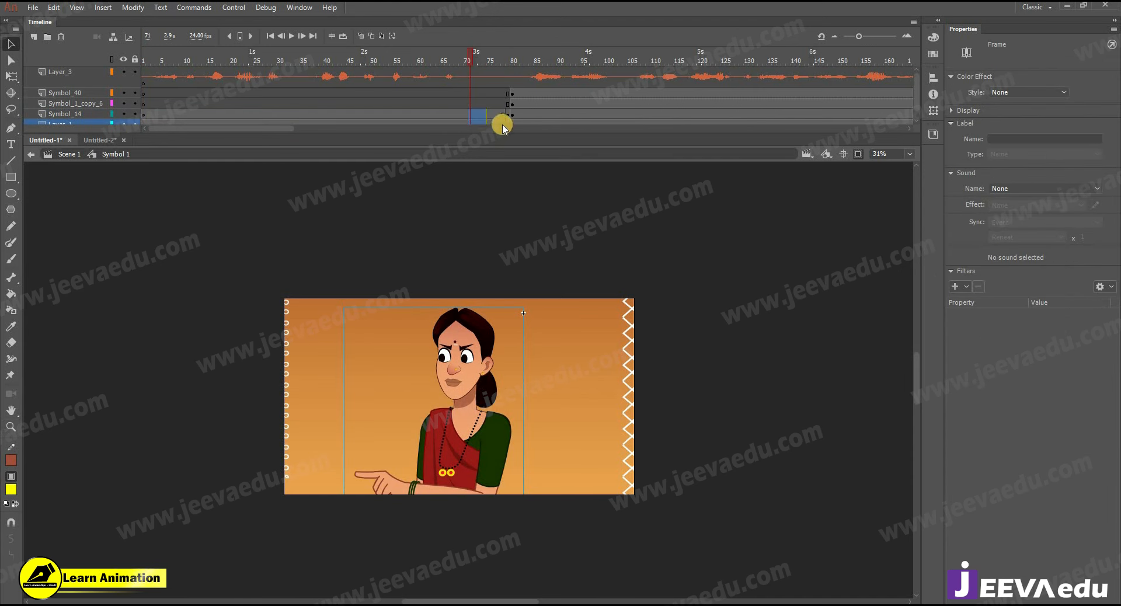
pyautogui.moveTo(498, 158); pyautogui.dragTo(495, 145)
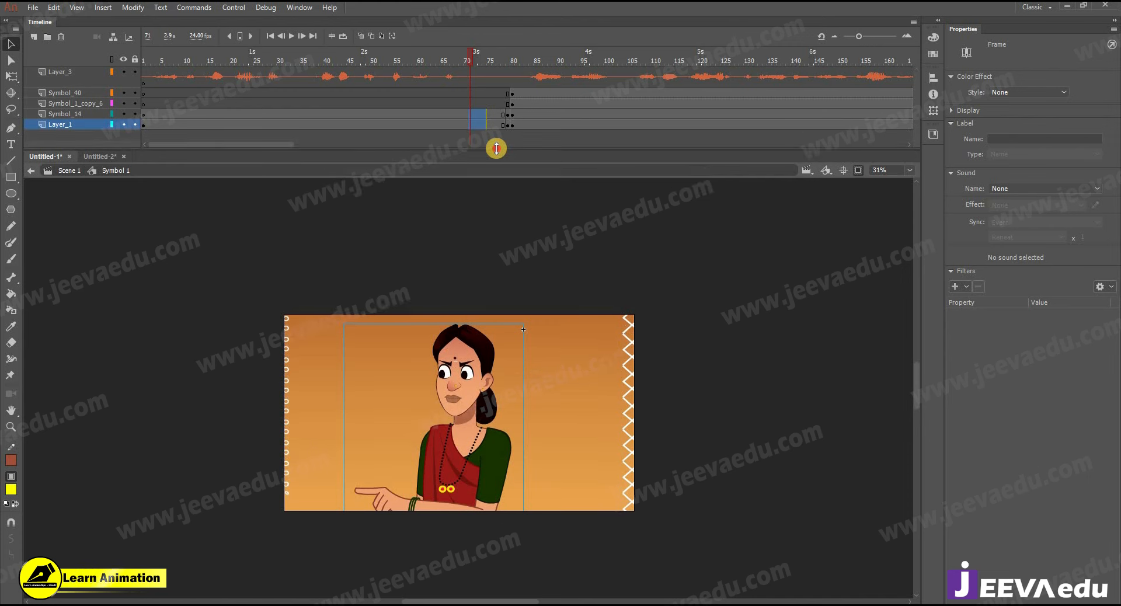
pyautogui.rightClick(483, 124)
pyautogui.click(543, 160)
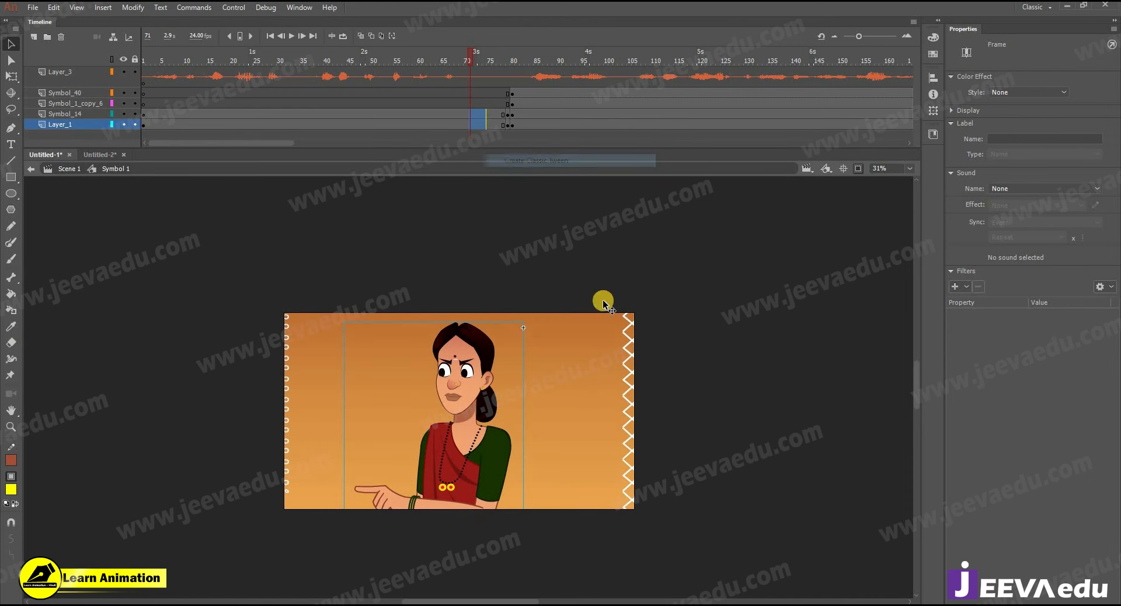
# Step: Shape the tweens' custom ease into an S-curve with a gradual start and end, and save and apply it
pyautogui.click(1077, 208)
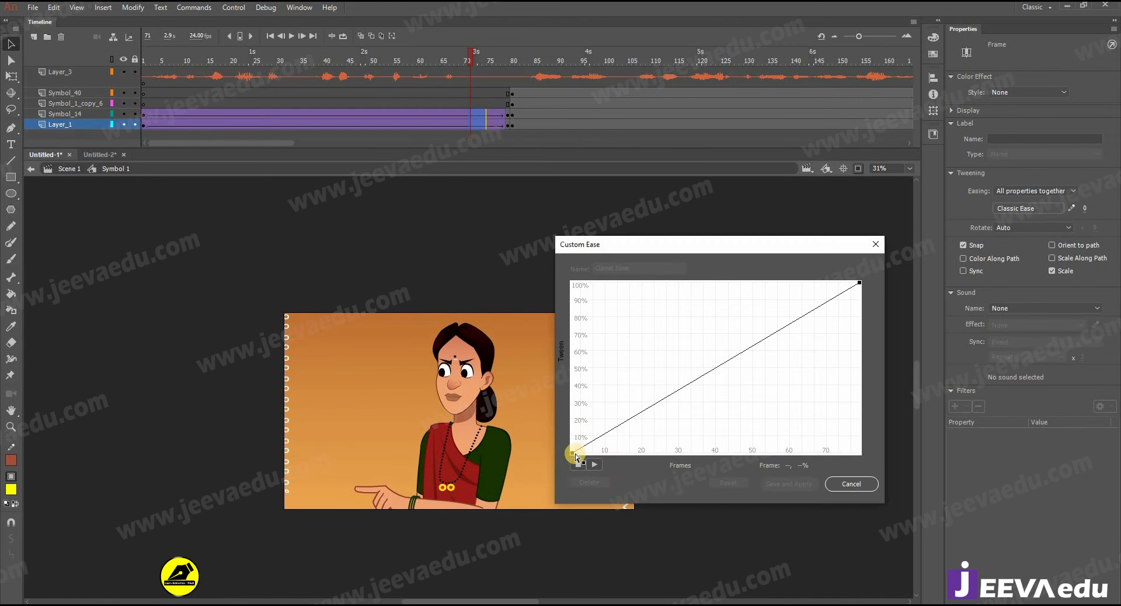
pyautogui.click(668, 398)
pyautogui.moveTo(668, 398); pyautogui.dragTo(696, 445)
pyautogui.moveTo(860, 282); pyautogui.dragTo(750, 283)
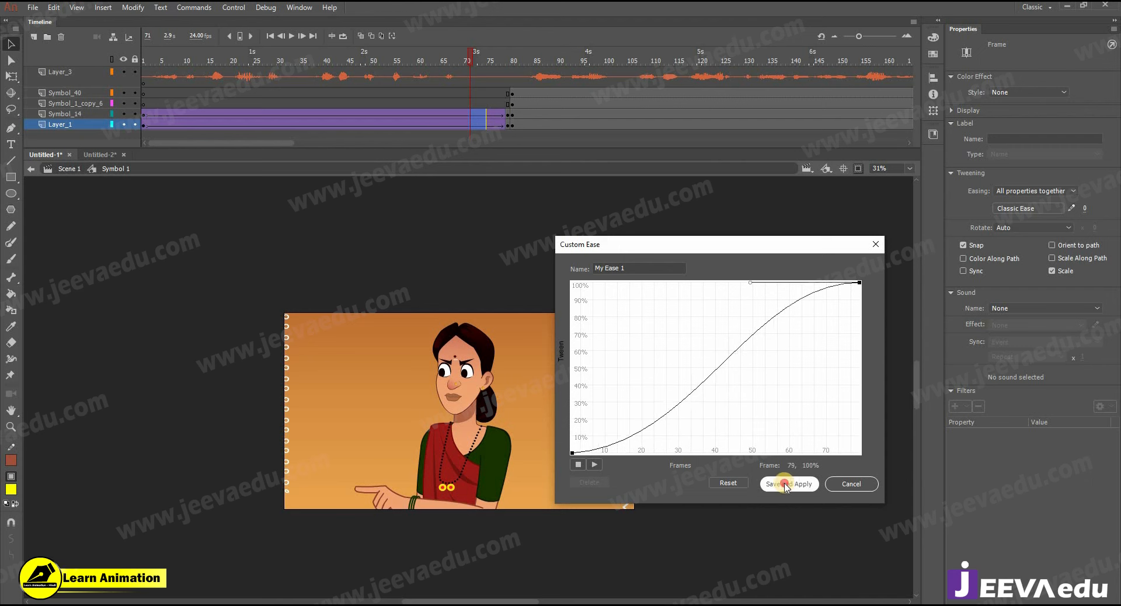
pyautogui.click(785, 484)
# Step: Scale the woman and background at frame 79 to 110% and reposition them to keep her framed
pyautogui.click(507, 122)
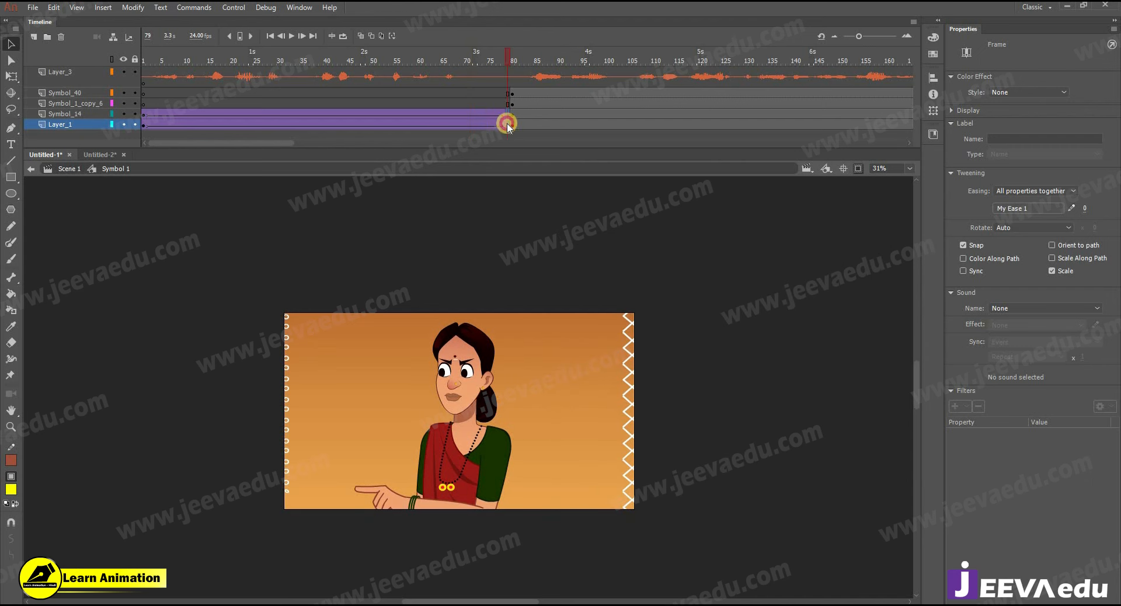
pyautogui.hotkey('ctrl', 'alt', 's')
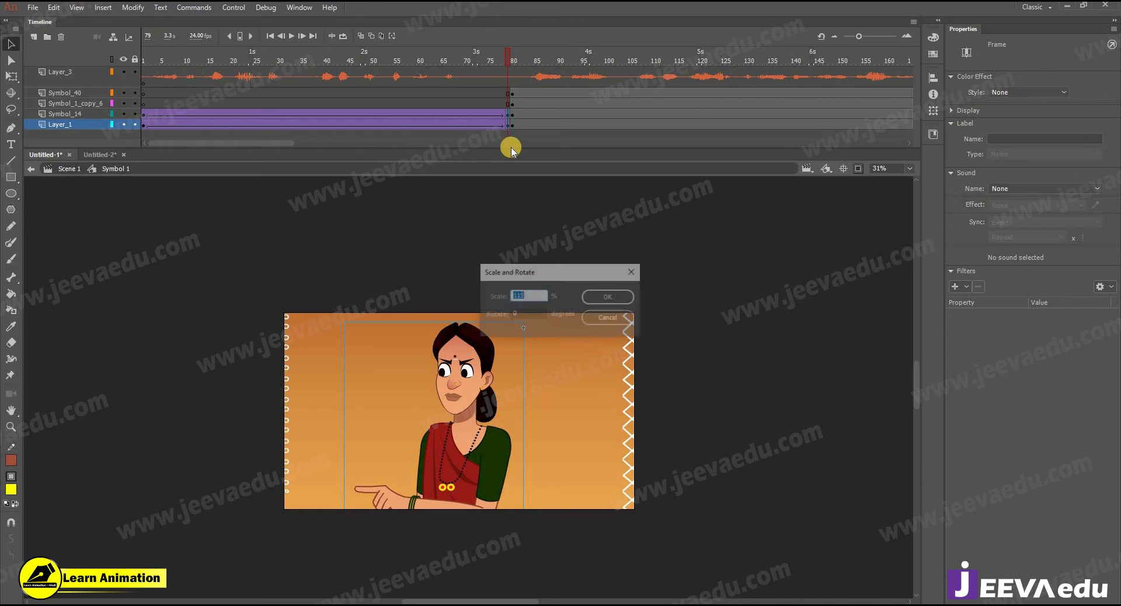
pyautogui.write('110')
pyautogui.press('Return')
pyautogui.click(449, 425)
pyautogui.moveTo(457, 433); pyautogui.dragTo(459, 448)
# Step: Play the Symbol 1 timeline to check the opening close-up's zoom and the cut to the wide shot against the audio
pyautogui.click(110, 92)
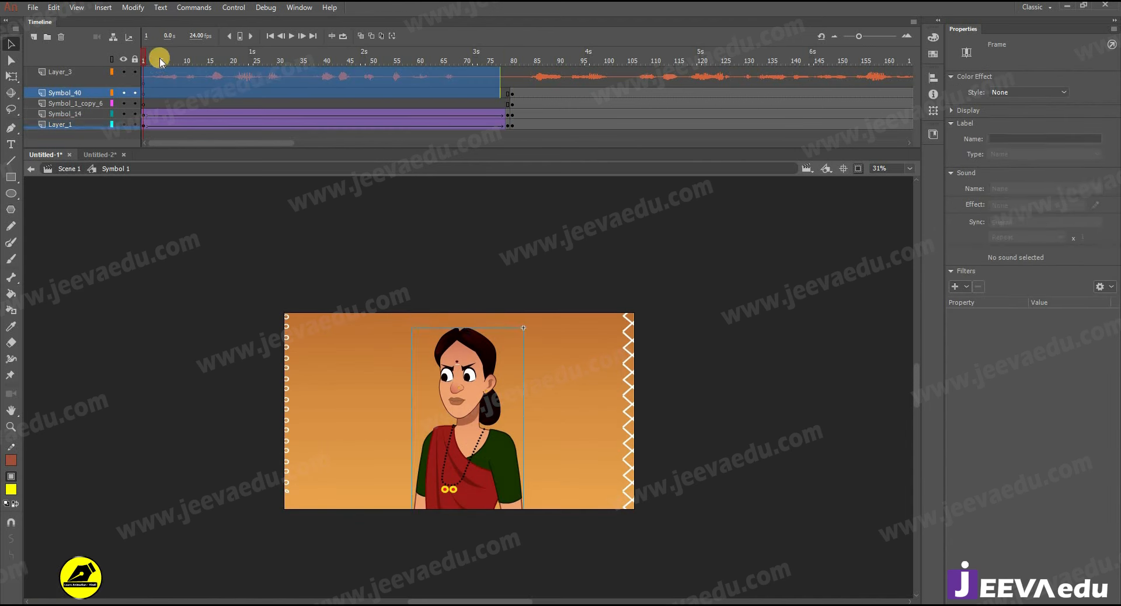
pyautogui.click(217, 58)
pyautogui.press('Return')
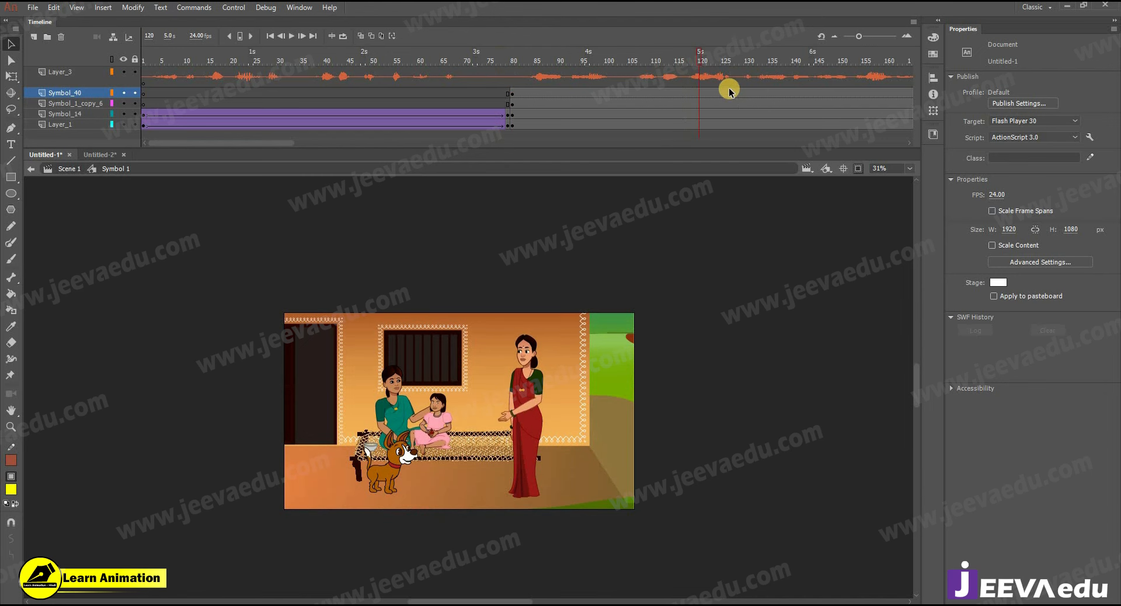
# Step: Replay the wide shot after the close-up to check the characters' animation against the rest of the audio
pyautogui.moveTo(696, 63); pyautogui.dragTo(531, 71)
pyautogui.press('Return')
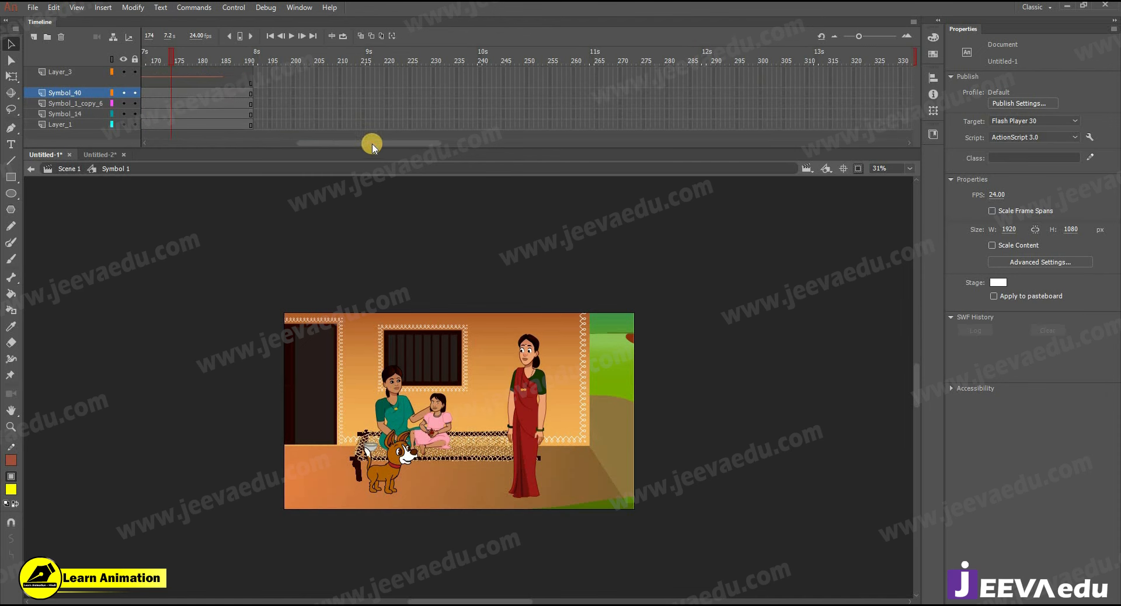
pyautogui.moveTo(316, 150); pyautogui.dragTo(267, 148)
pyautogui.click(233, 77)
pyautogui.press('Return')
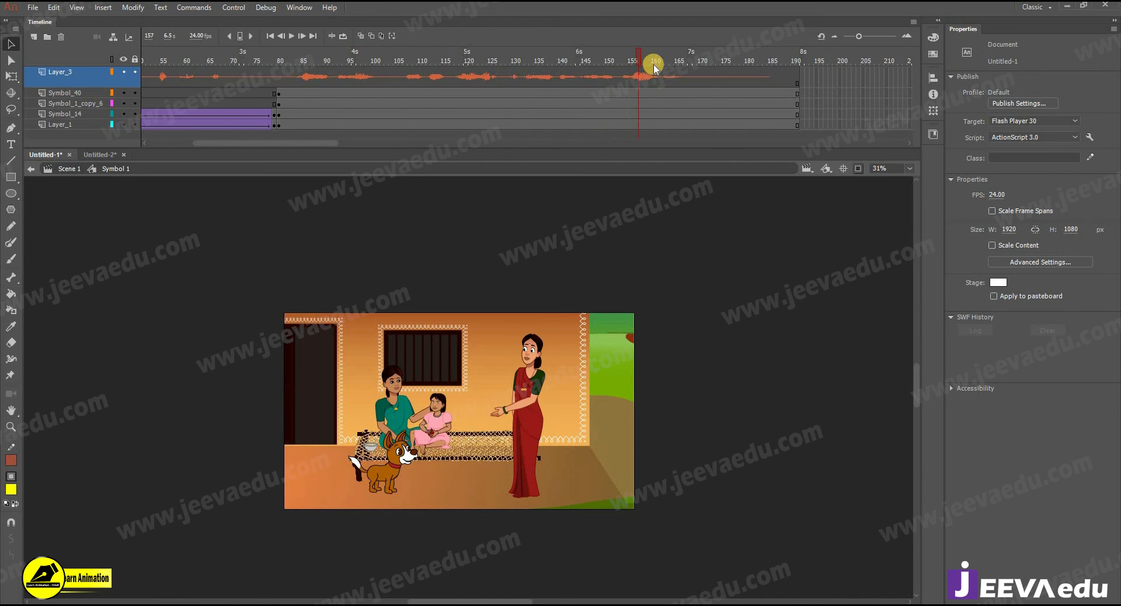
# Step: Play and scrub the last part of the wide shot to locate where the recorded audio ends
pyautogui.moveTo(545, 51); pyautogui.dragTo(658, 92)
pyautogui.press('Return')
pyautogui.press('Return')
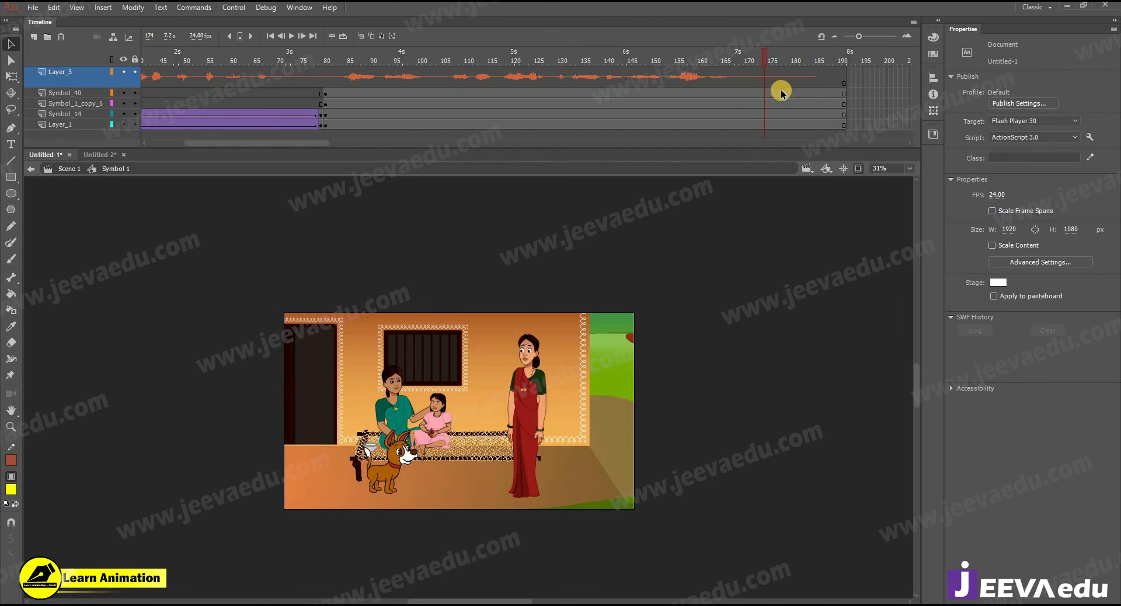
pyautogui.moveTo(807, 100); pyautogui.dragTo(806, 142)
pyautogui.moveTo(805, 67); pyautogui.dragTo(809, 125)
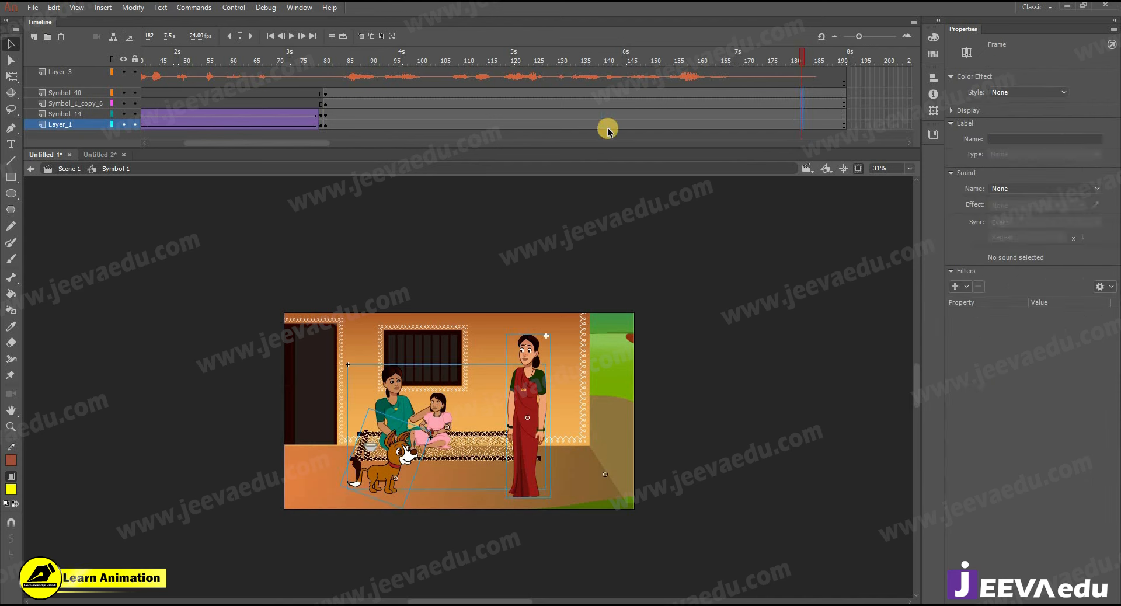
# Step: Inspect the seated woman and girl's nested animation from frame 80, and set their Symbol 14 instance to loop from first frame 1
pyautogui.click(325, 93)
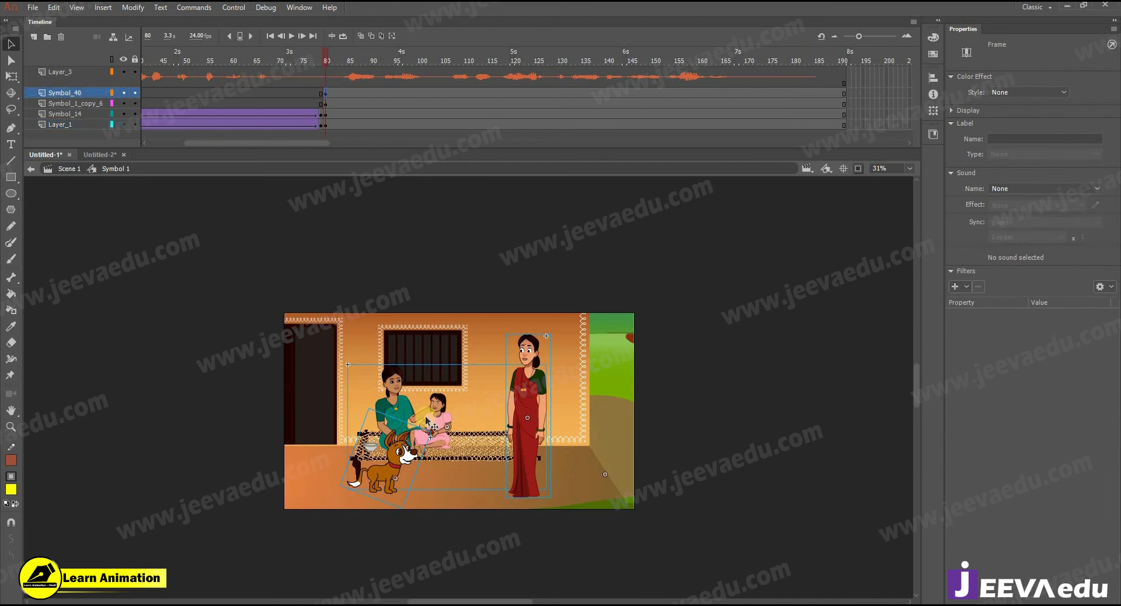
pyautogui.click(441, 414)
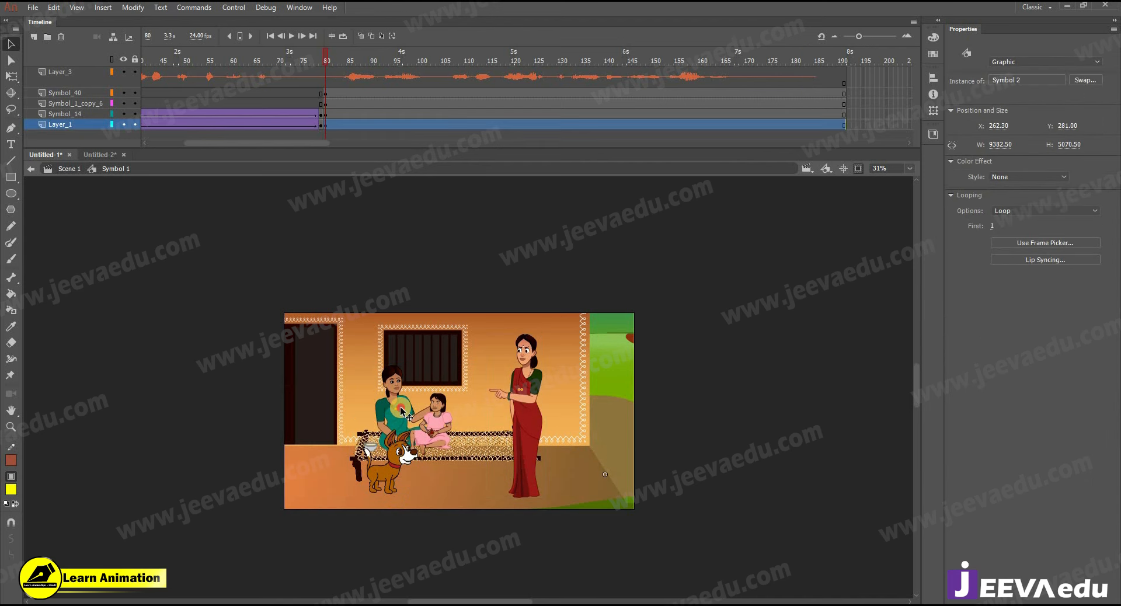
pyautogui.doubleClick(412, 428)
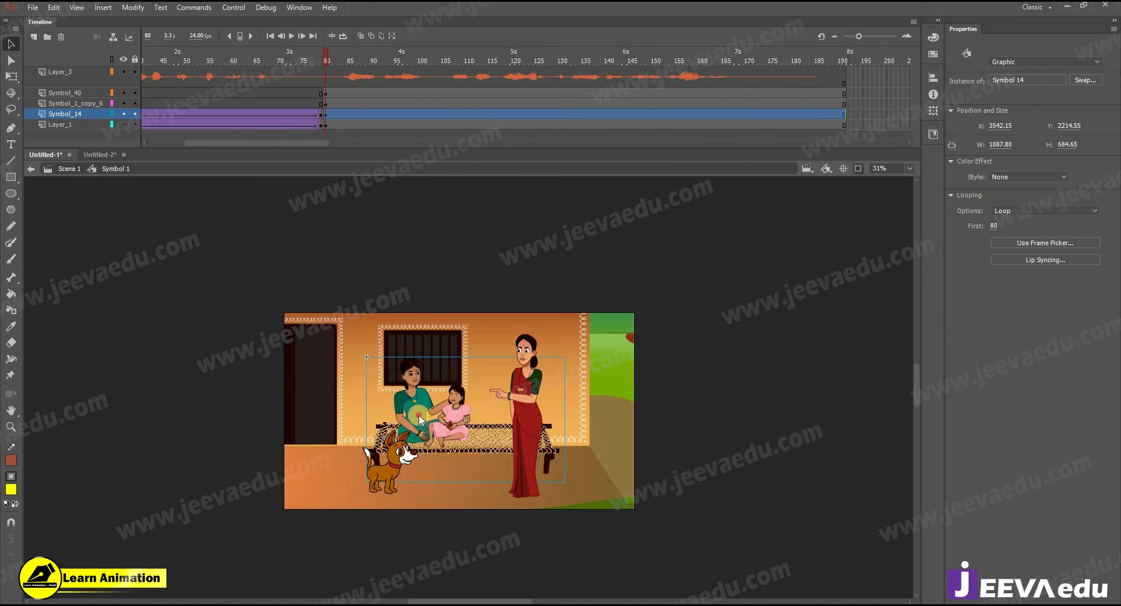
pyautogui.moveTo(455, 53); pyautogui.dragTo(563, 99)
pyautogui.doubleClick(402, 404)
pyautogui.moveTo(440, 55); pyautogui.dragTo(372, 117)
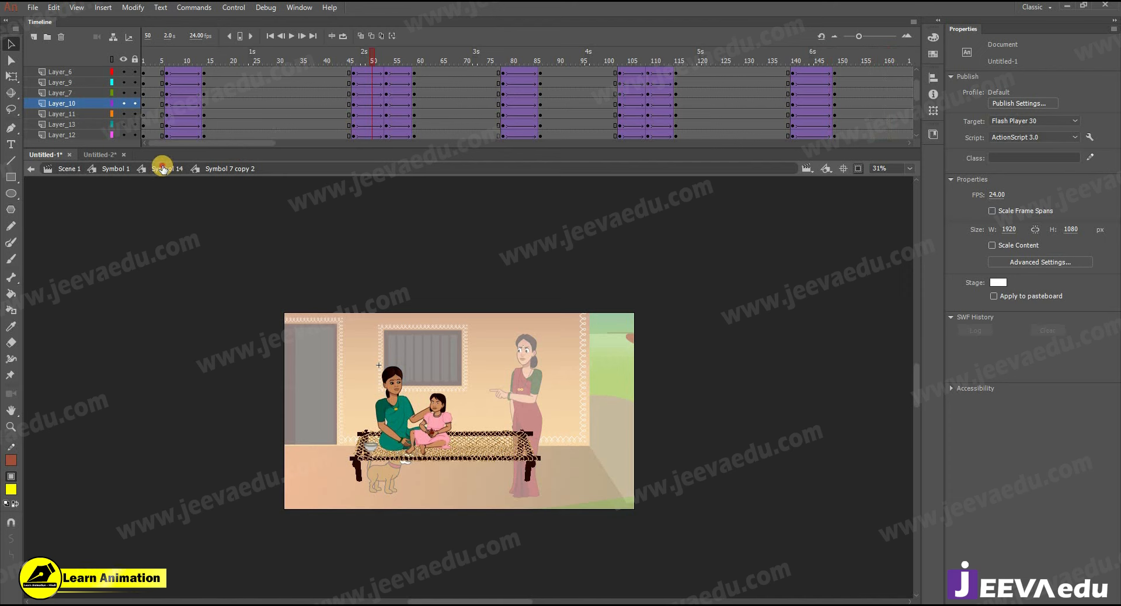
pyautogui.click(102, 169)
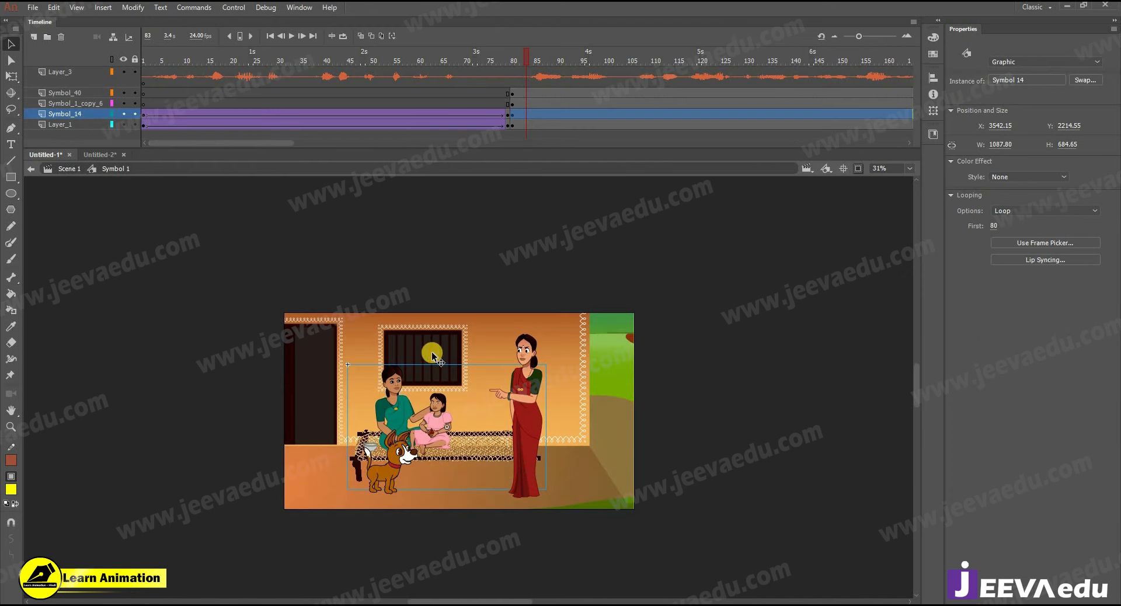
pyautogui.moveTo(992, 226); pyautogui.dragTo(399, 480)
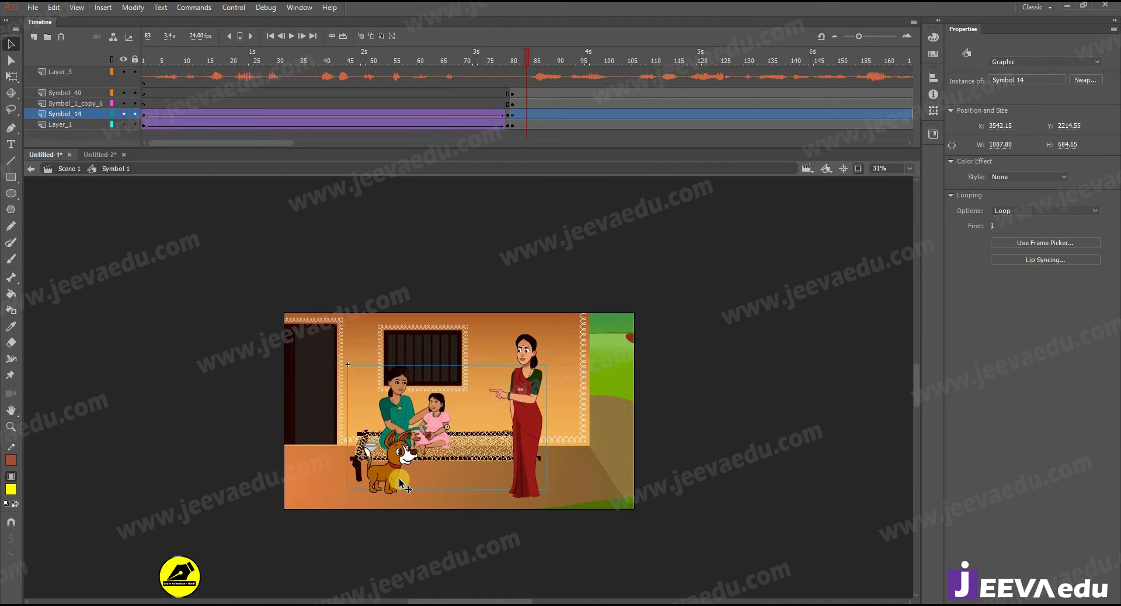
# Step: Open the dog's symbol, examine its opening frames up close, and return to Symbol 1
pyautogui.click(402, 482)
pyautogui.moveTo(667, 286); pyautogui.dragTo(408, 458)
pyautogui.hotkey('ctrl', 'space')
pyautogui.keyDown('ctrl'); pyautogui.click(405, 455); pyautogui.keyUp('ctrl')
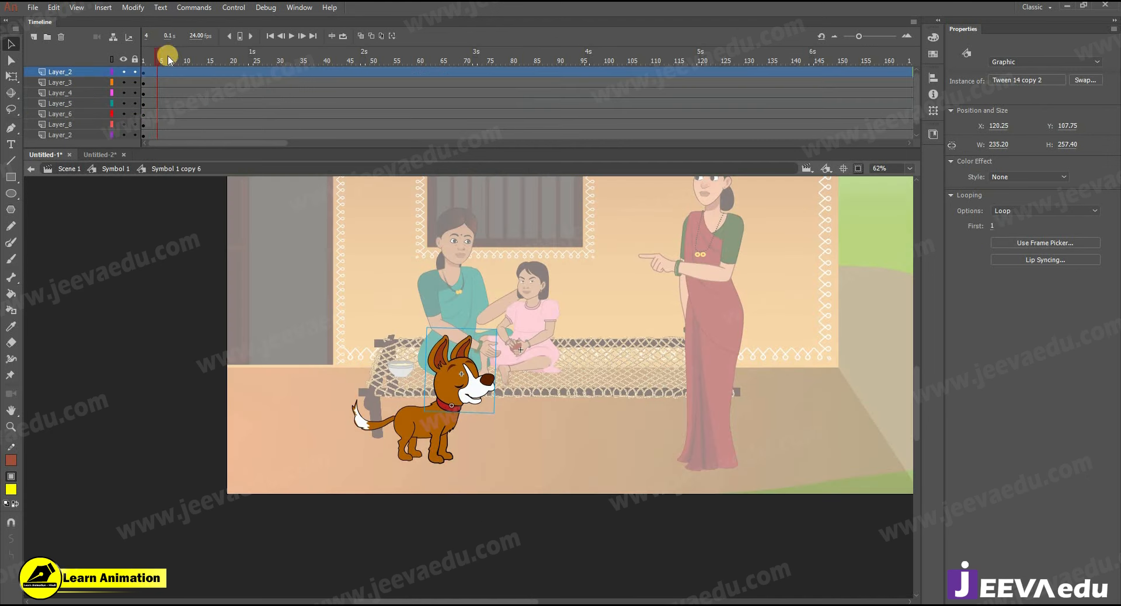
pyautogui.moveTo(167, 55); pyautogui.dragTo(144, 110)
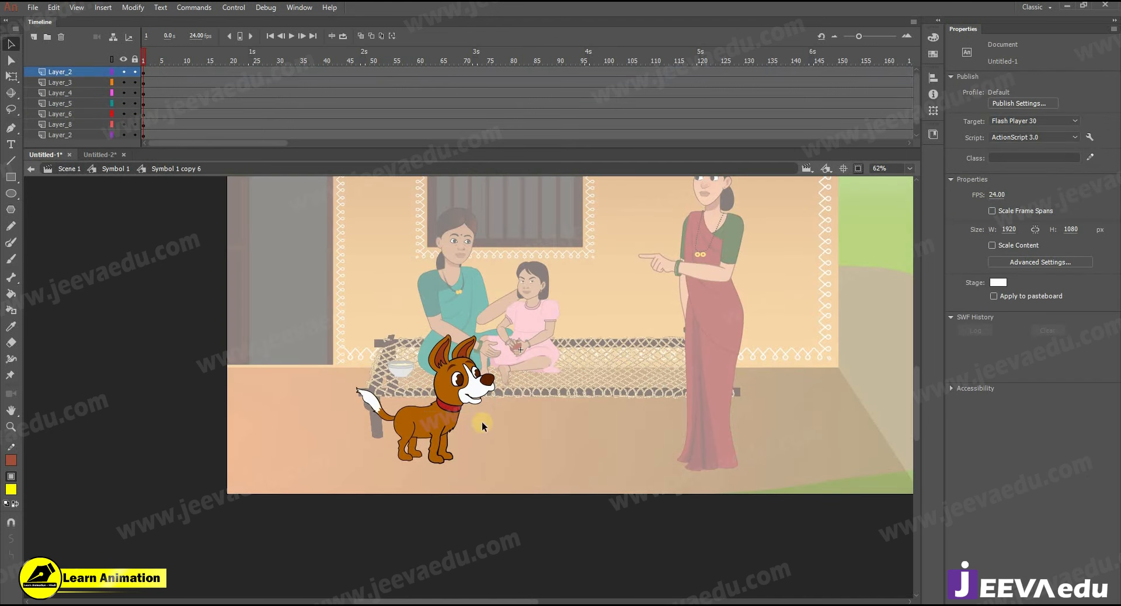
pyautogui.click(106, 169)
# Step: Check the looping settings of the seated group and the standing woman at frame 80, and play the wide shot from there
pyautogui.click(512, 55)
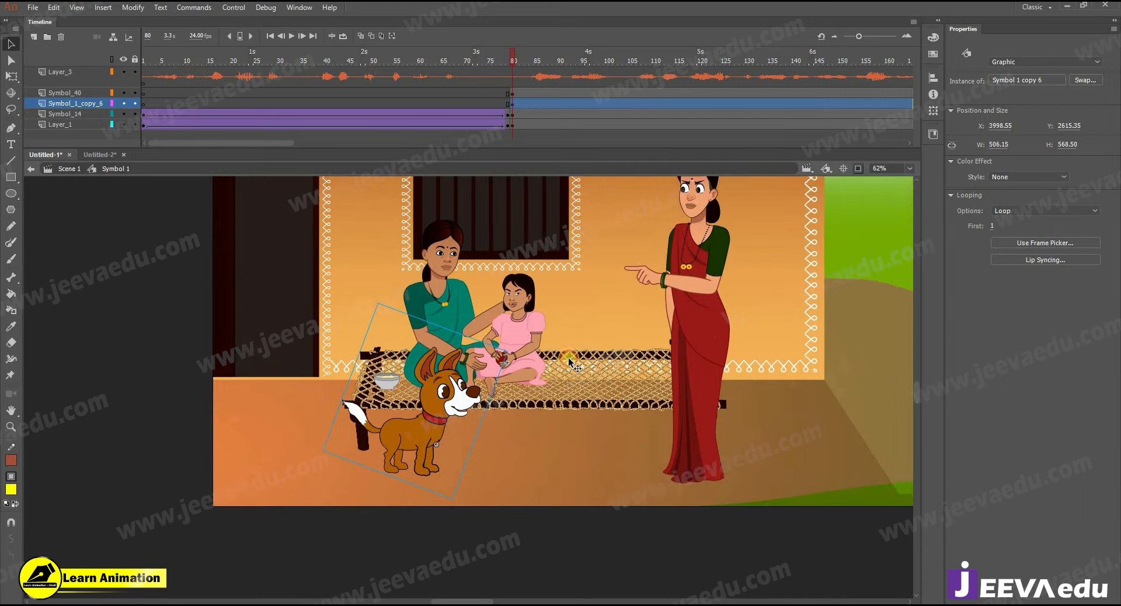
pyautogui.press('space')
pyautogui.moveTo(569, 358); pyautogui.dragTo(451, 421)
pyautogui.hotkey('ctrl', 'shift', 'space')
pyautogui.keyDown('ctrl'); pyautogui.keyDown('shift'); pyautogui.click(451, 421); pyautogui.keyUp('shift'); pyautogui.keyUp('ctrl')
pyautogui.click(419, 404)
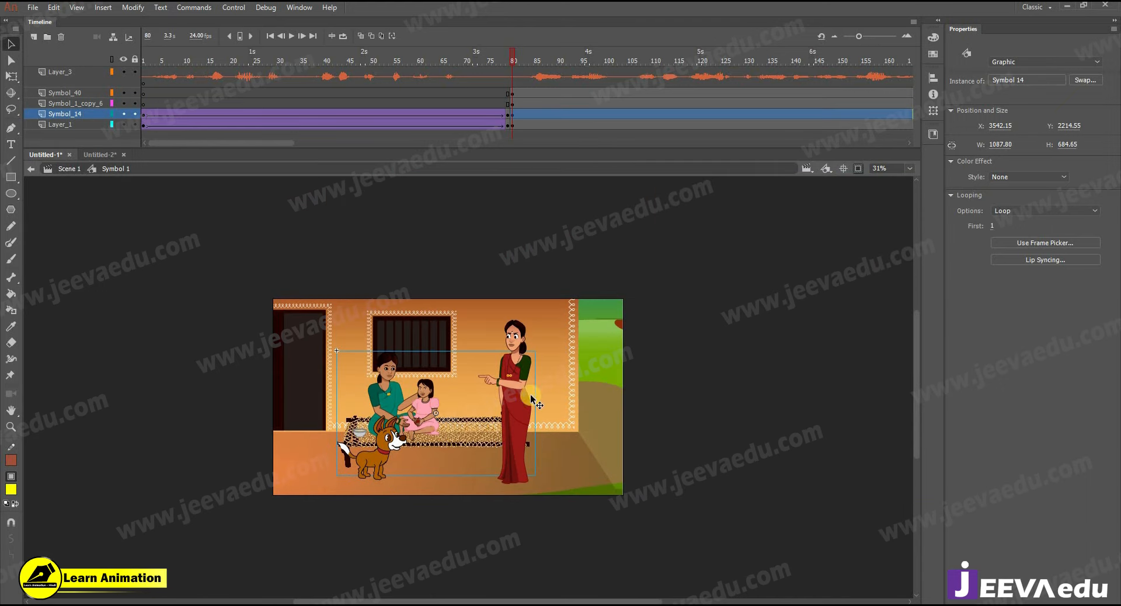
pyautogui.click(518, 376)
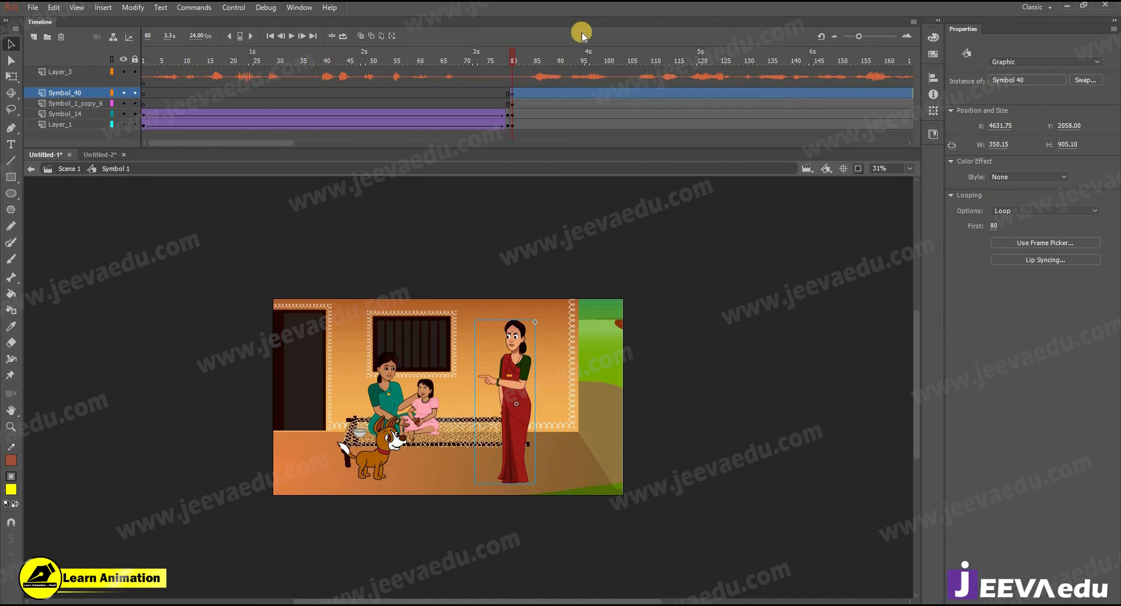
pyautogui.press('Return')
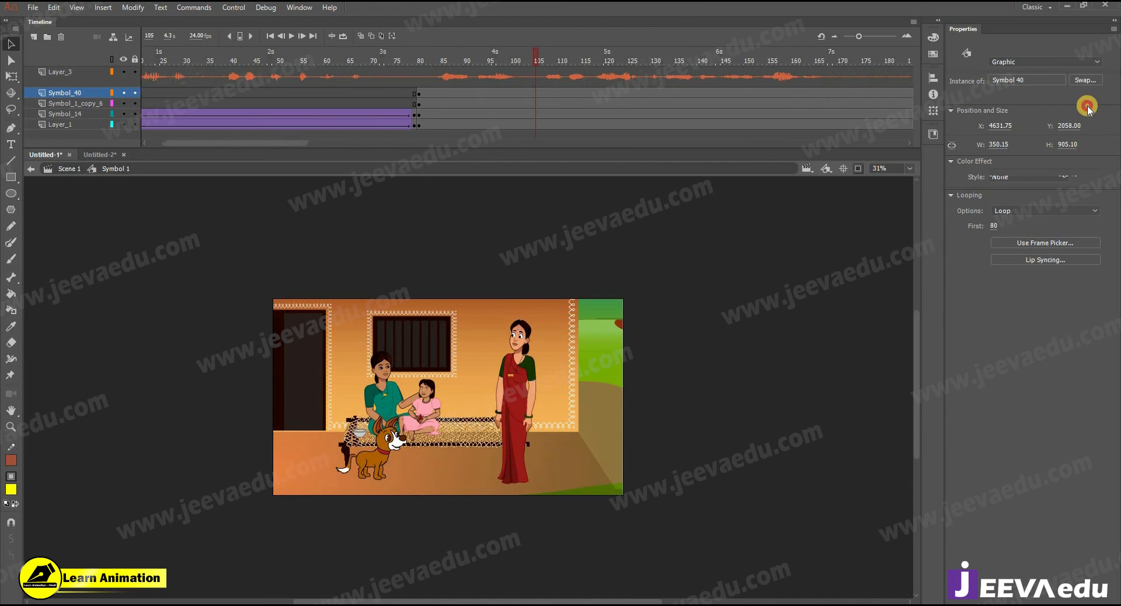
# Step: Insert keyframes at frame 187 on the four artwork layers and remove the surplus frames after it on all layers
pyautogui.click(812, 106)
pyautogui.moveTo(824, 97); pyautogui.dragTo(822, 126)
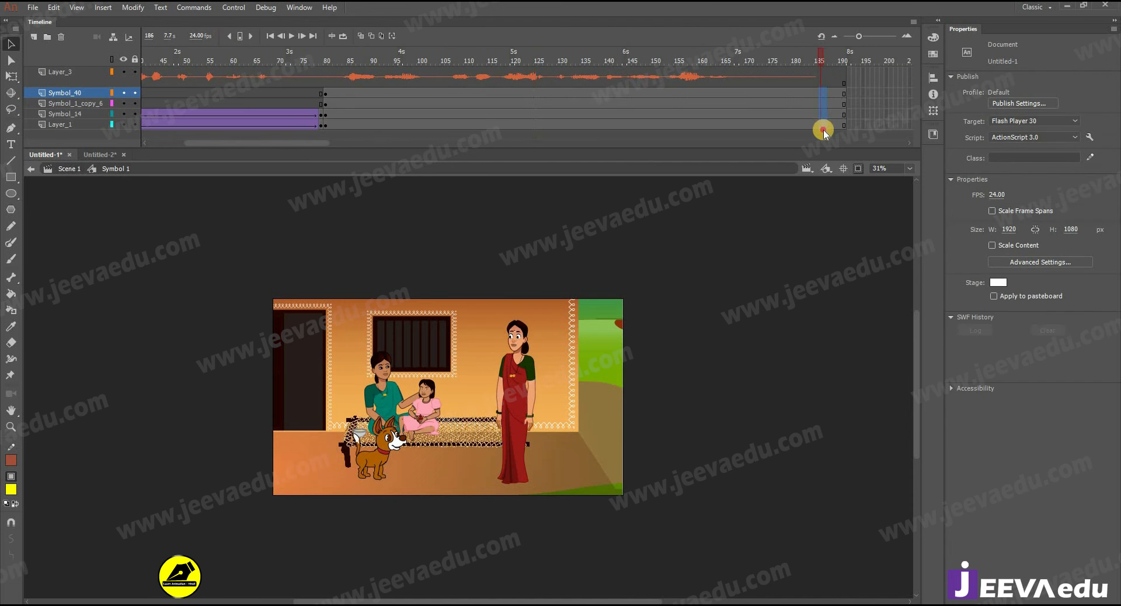
pyautogui.press('F6')
pyautogui.click(885, 220)
pyautogui.moveTo(829, 76); pyautogui.dragTo(886, 220)
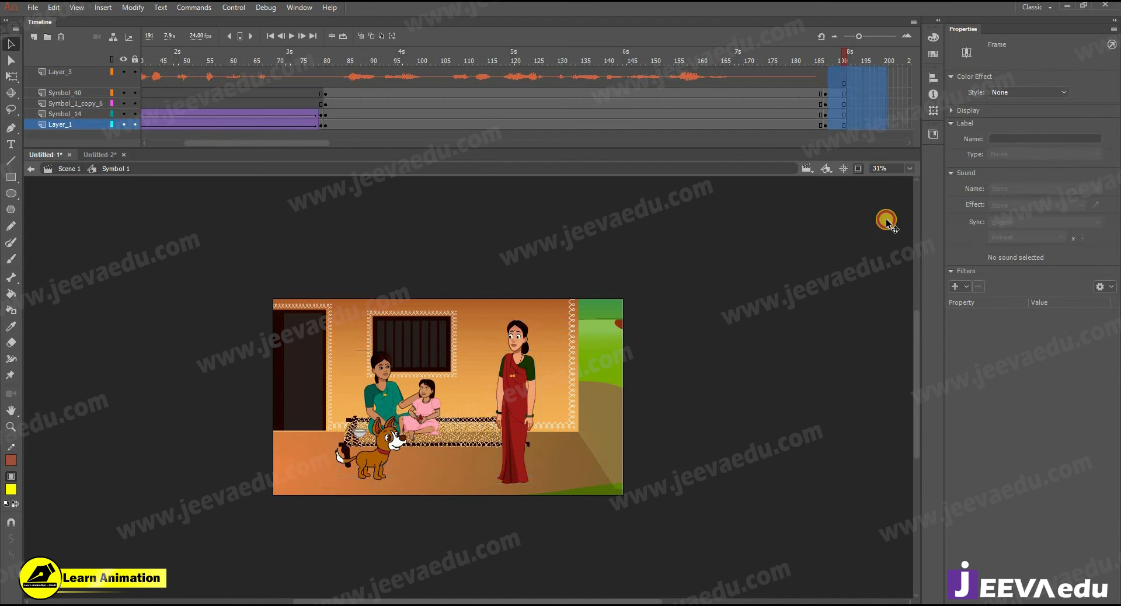
pyautogui.click(853, 208)
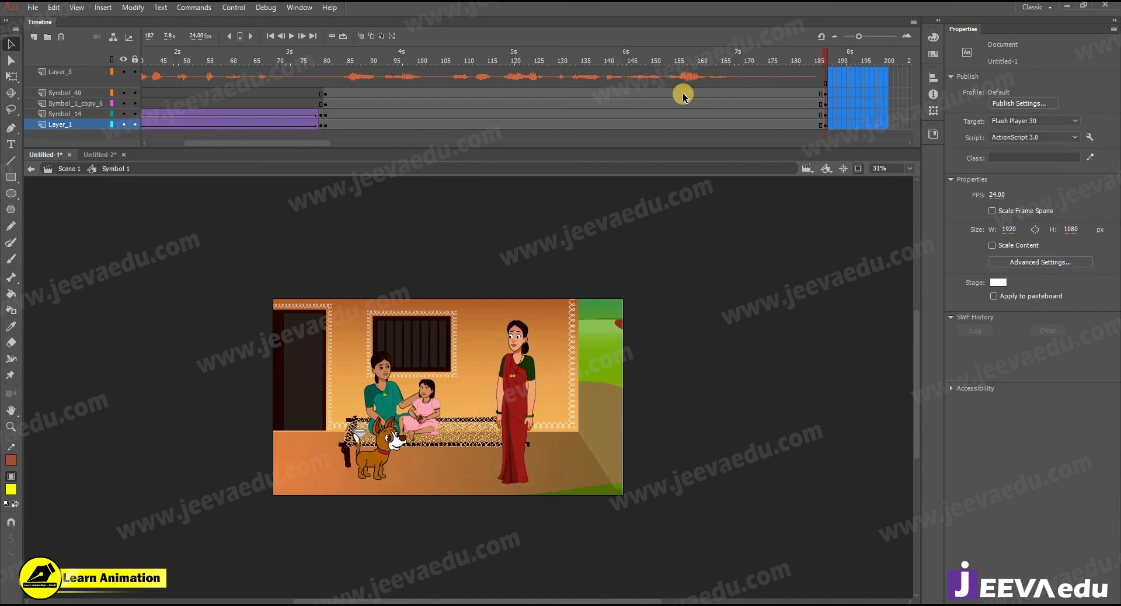
# Step: Create classic tweens on the four artwork layers between frames 80 and 187 and apply an S-curve custom ease saved as My Ease 2
pyautogui.moveTo(683, 96); pyautogui.dragTo(596, 126)
pyautogui.rightClick(602, 120)
pyautogui.click(669, 148)
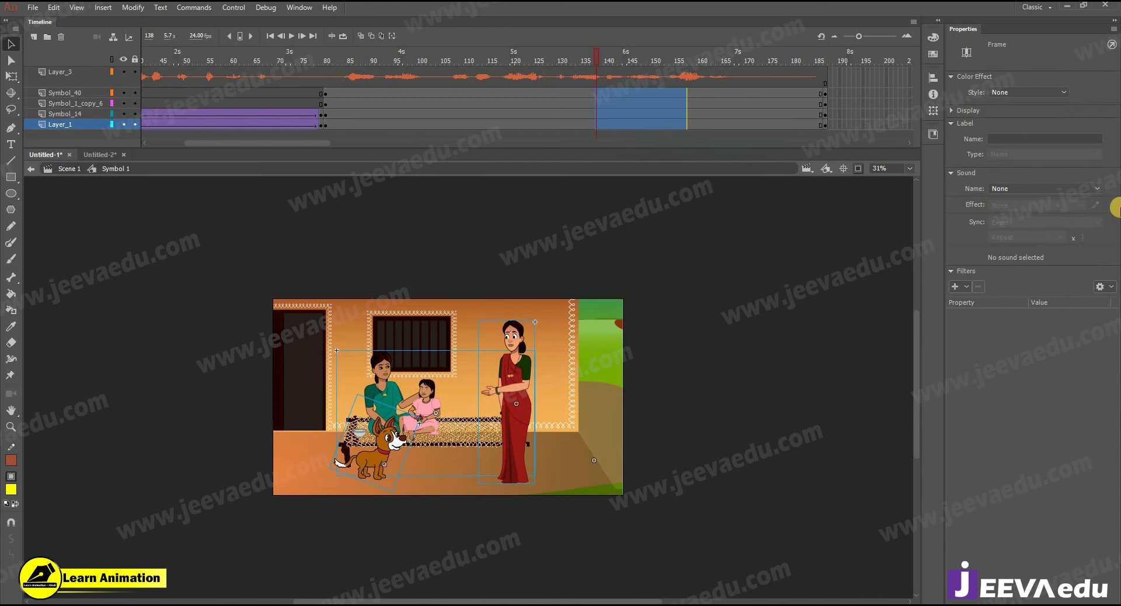
pyautogui.click(1070, 207)
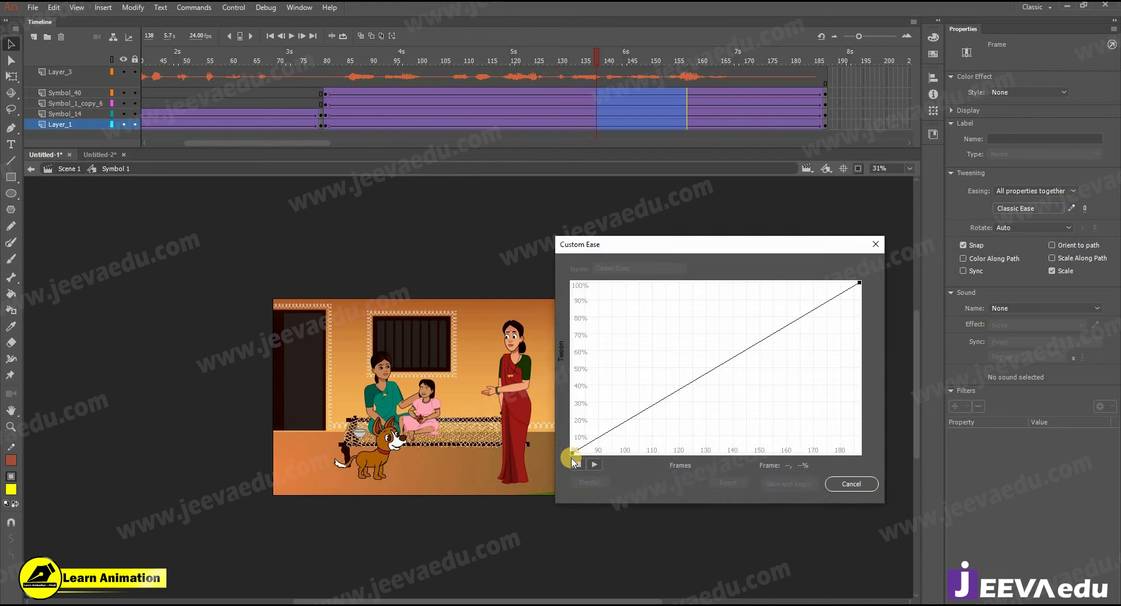
pyautogui.click(571, 453)
pyautogui.moveTo(668, 397); pyautogui.dragTo(705, 449)
pyautogui.click(859, 283)
pyautogui.moveTo(859, 283); pyautogui.dragTo(749, 303)
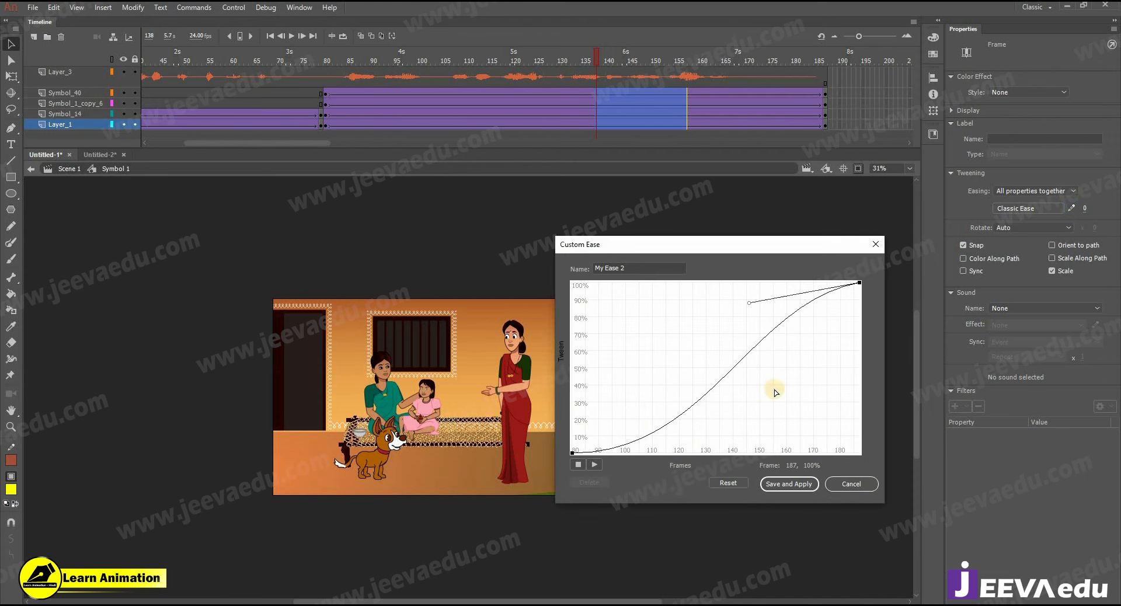
pyautogui.click(790, 482)
# Step: Scale all characters and the background at frame 187 to 110% and by a further 105%, and reposition them within the stage
pyautogui.click(825, 130)
pyautogui.click(826, 130)
pyautogui.hotkey('ctrl', 'a')
pyautogui.hotkey('ctrl', 'alt', 's')
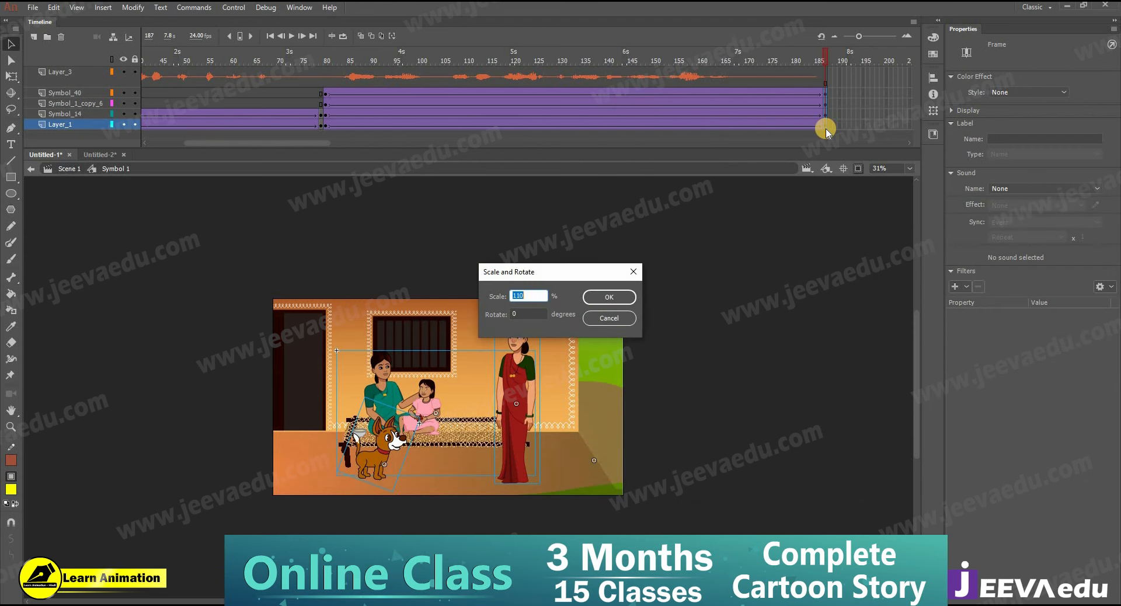
pyautogui.press('Return')
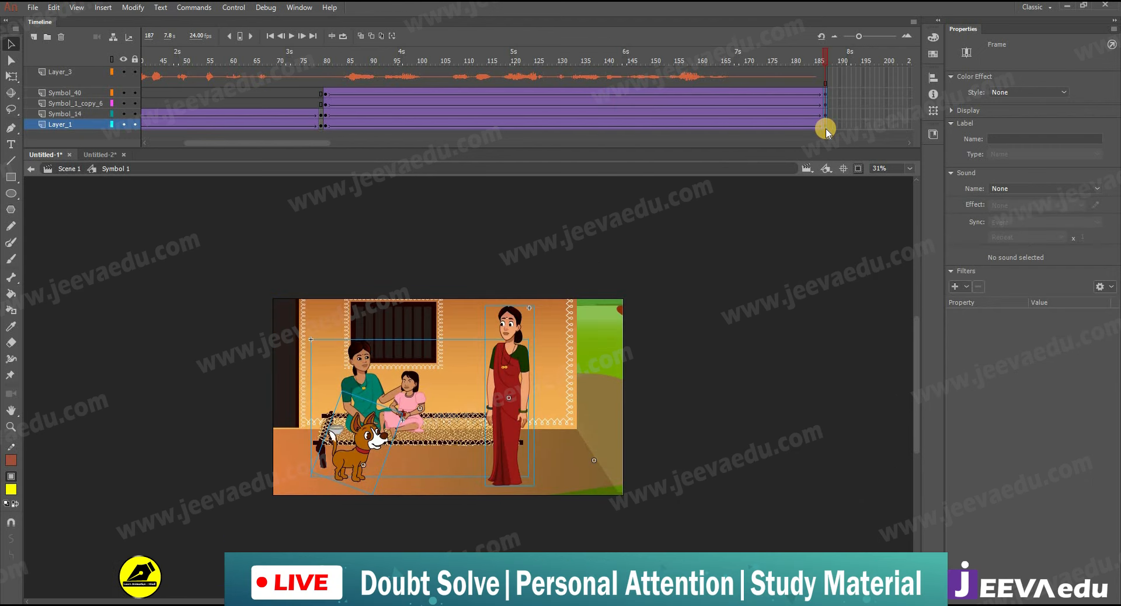
pyautogui.hotkey('ctrl', 'alt', 's')
pyautogui.write('1')
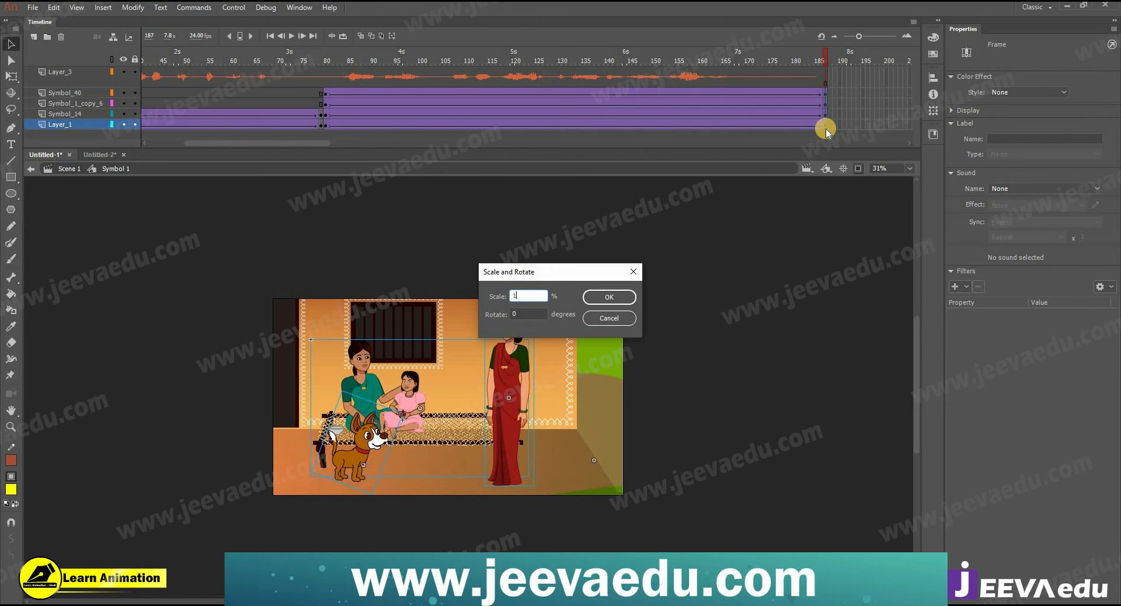
pyautogui.write('0836.5')
pyautogui.press('Return')
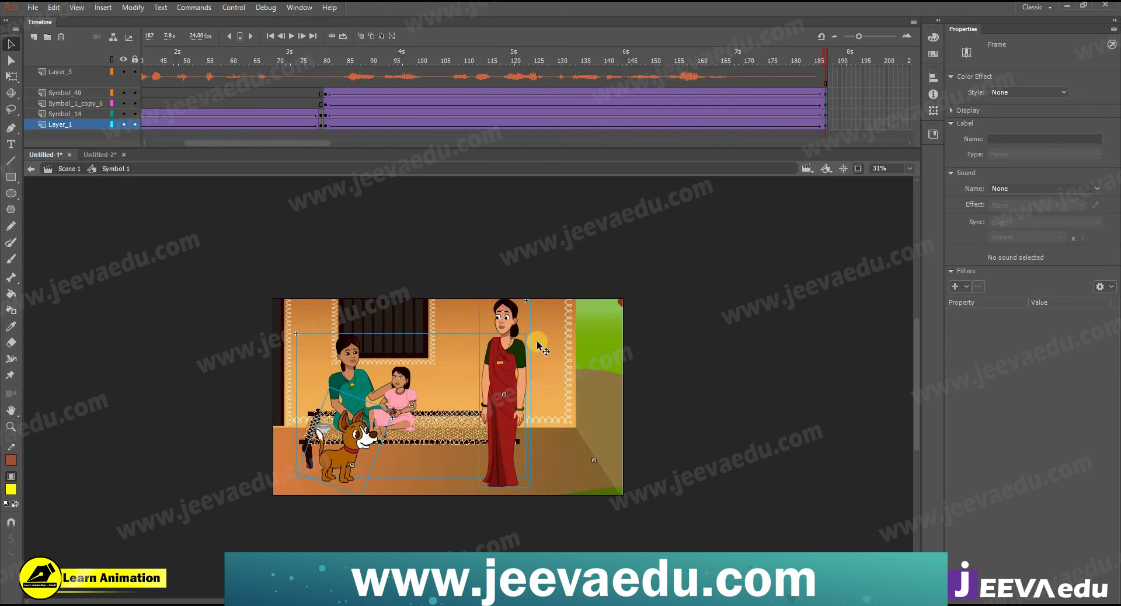
pyautogui.click(529, 390)
pyautogui.moveTo(535, 397); pyautogui.dragTo(537, 398)
# Step: Scrub and play the wide shot from frame 80 to check the slow zoom-in
pyautogui.moveTo(794, 61); pyautogui.dragTo(315, 104)
pyautogui.moveTo(326, 109); pyautogui.dragTo(507, 91)
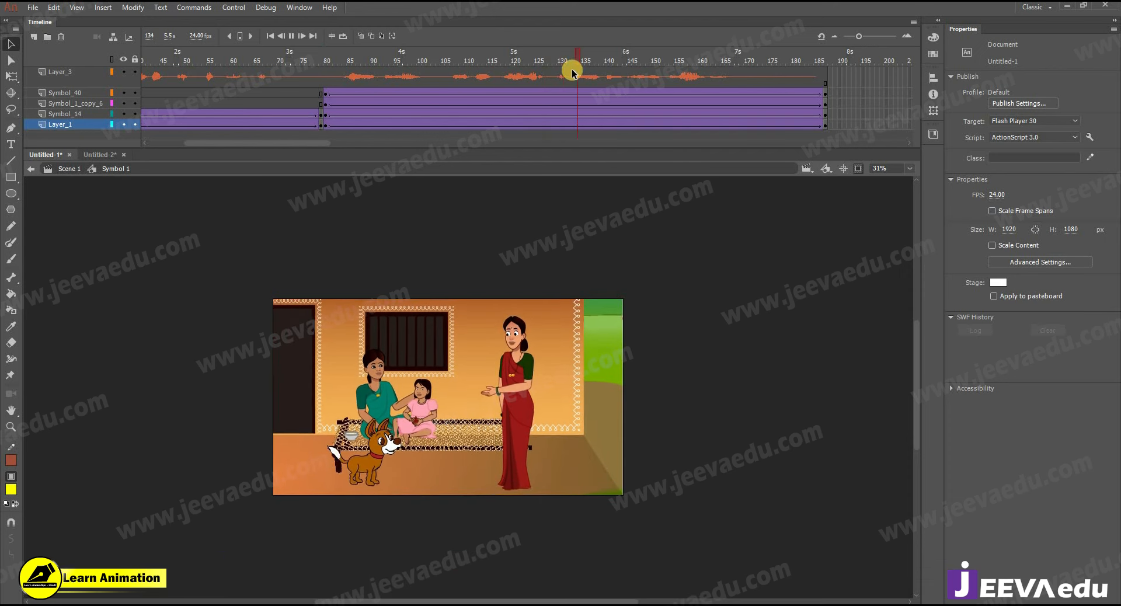
pyautogui.press('Return')
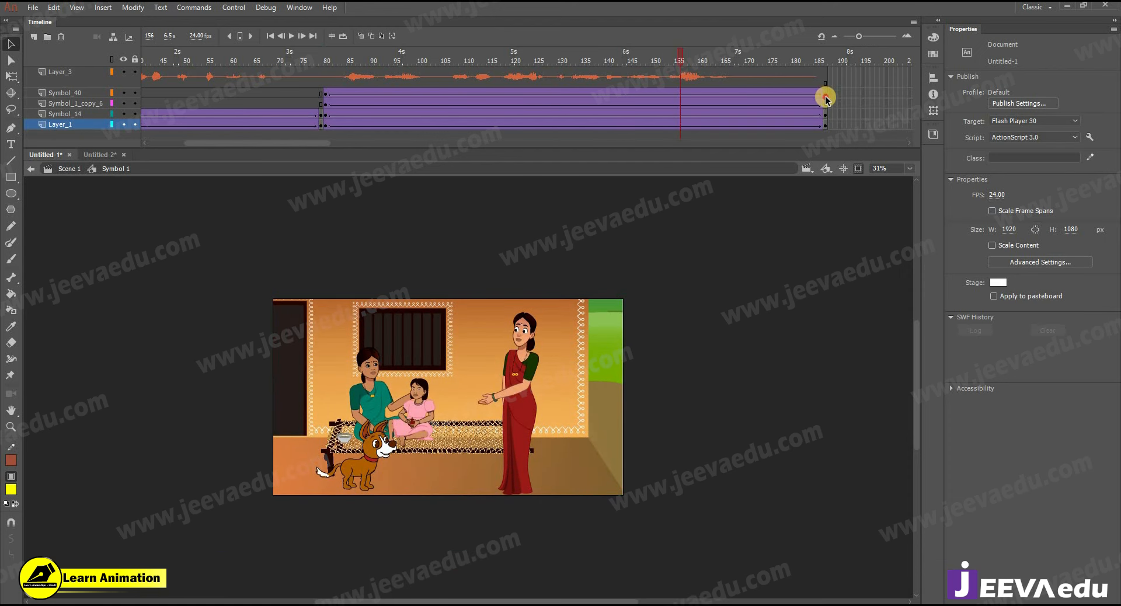
# Step: Enlarge all the artwork at frame 187 by 105% twice more, reposition it on the stage, and preview the stronger zoom
pyautogui.click(823, 124)
pyautogui.hotkey('ctrl', 'alt', 's')
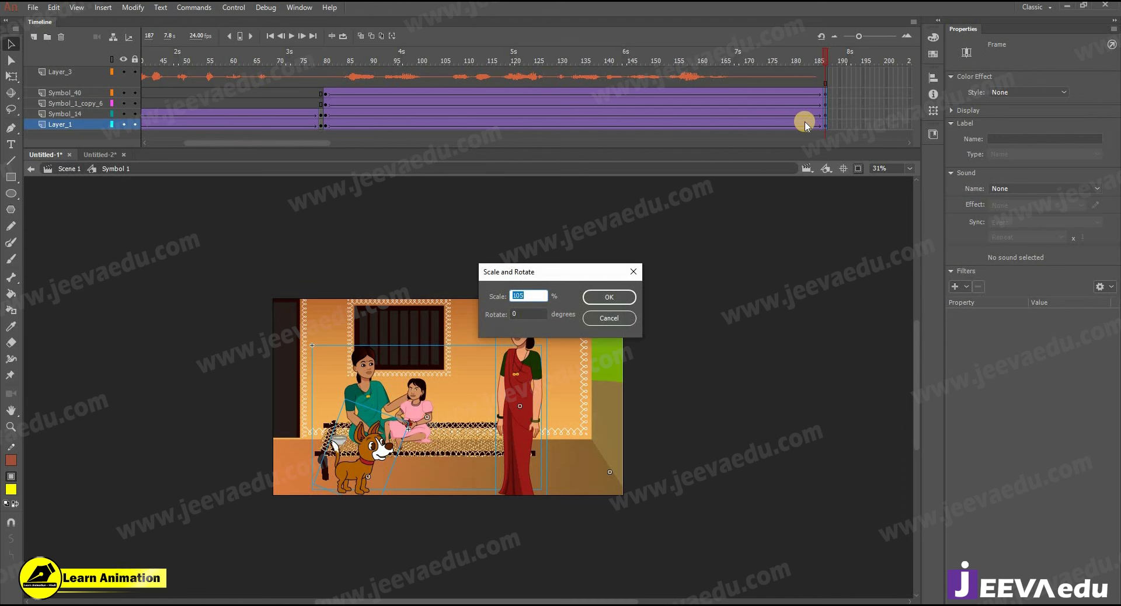
pyautogui.press('Return')
pyautogui.hotkey('ctrl', 'alt', 's')
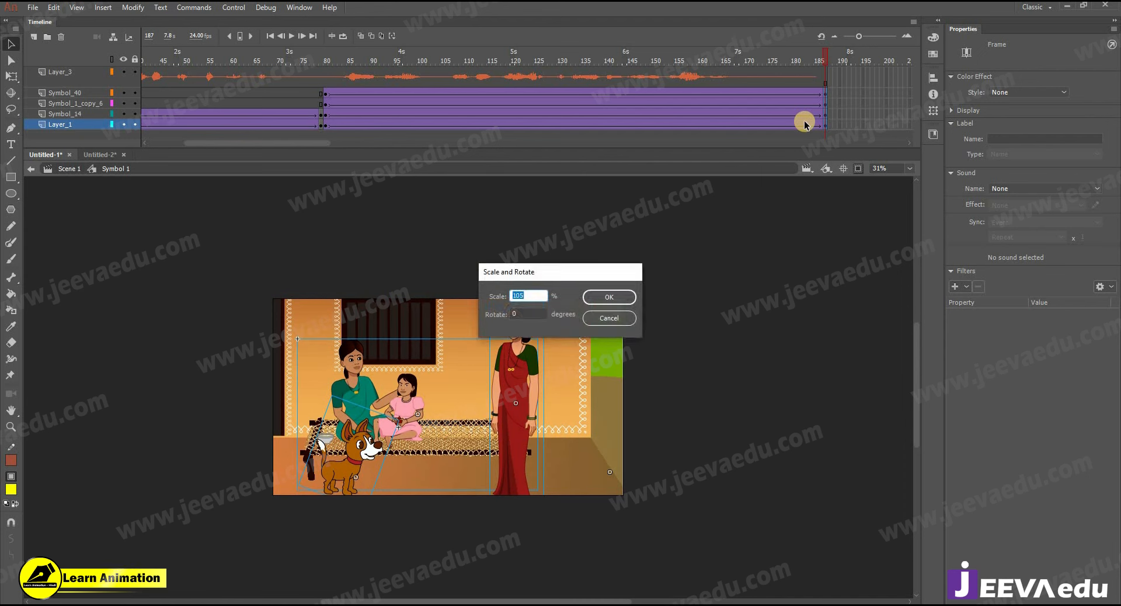
pyautogui.press('Return')
pyautogui.moveTo(522, 386); pyautogui.dragTo(532, 397)
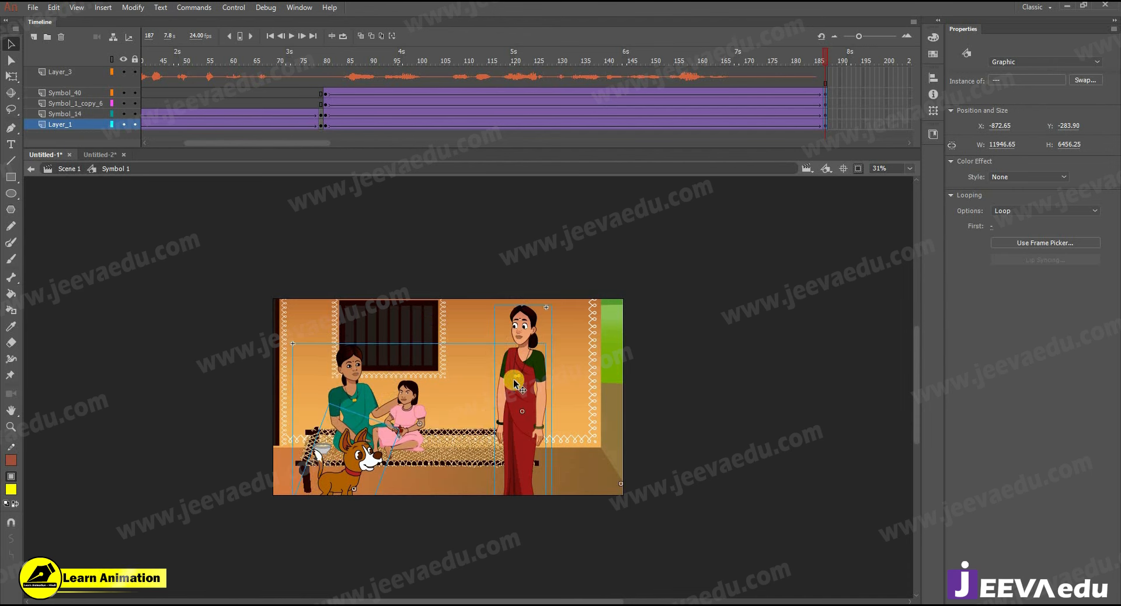
pyautogui.moveTo(378, 64); pyautogui.dragTo(699, 79)
pyautogui.moveTo(794, 79); pyautogui.dragTo(827, 83)
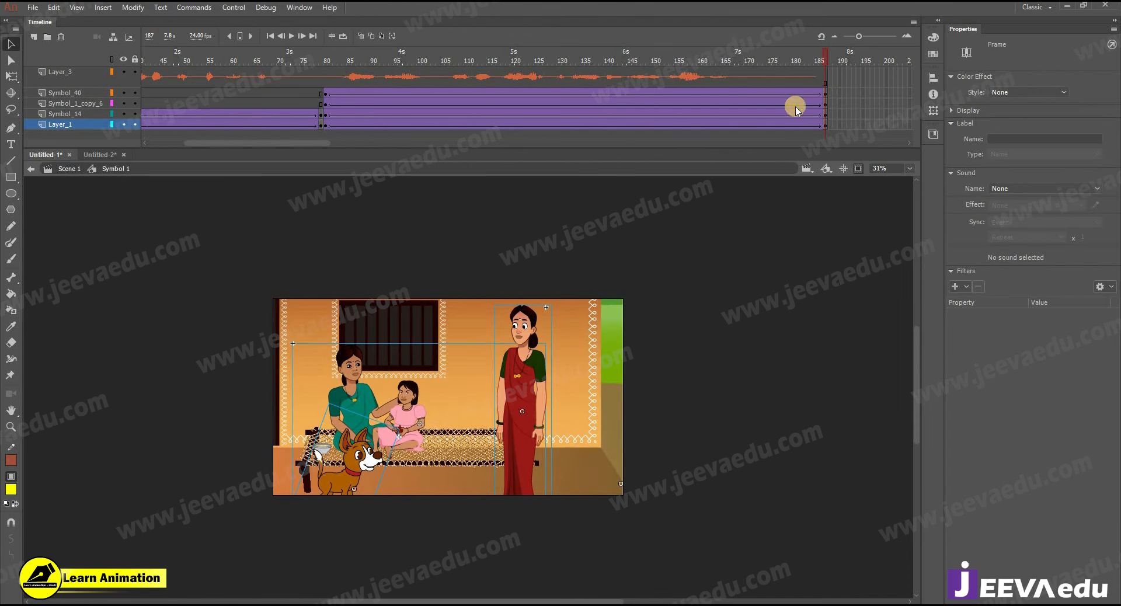
# Step: Show the artwork outside the stage and nudge the dog at frame 187 leftward to X 3820.60
pyautogui.click(856, 169)
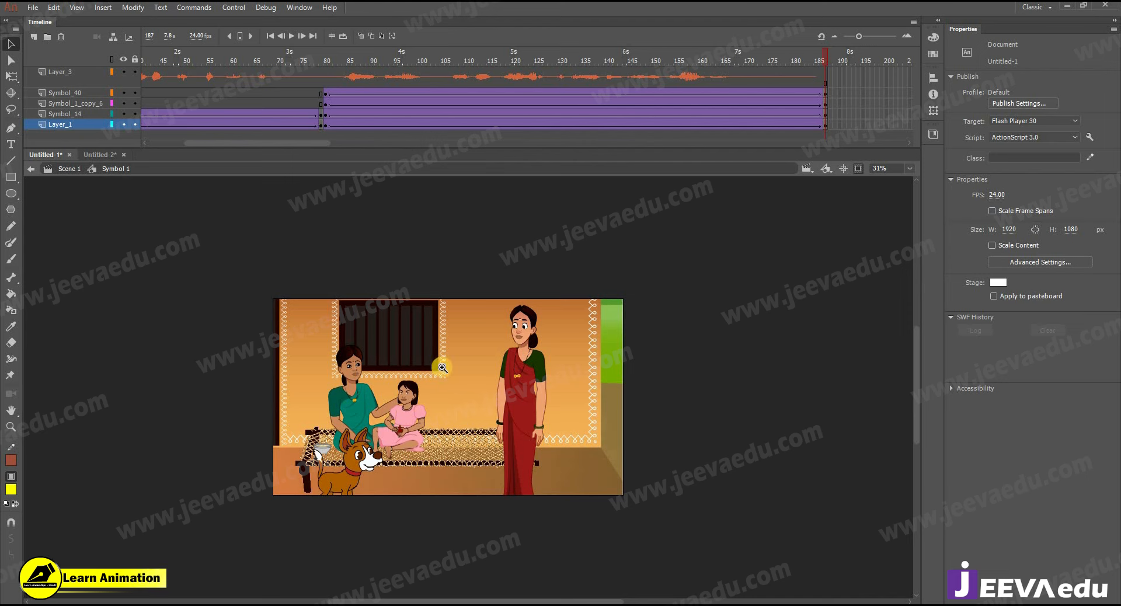
pyautogui.click(855, 169)
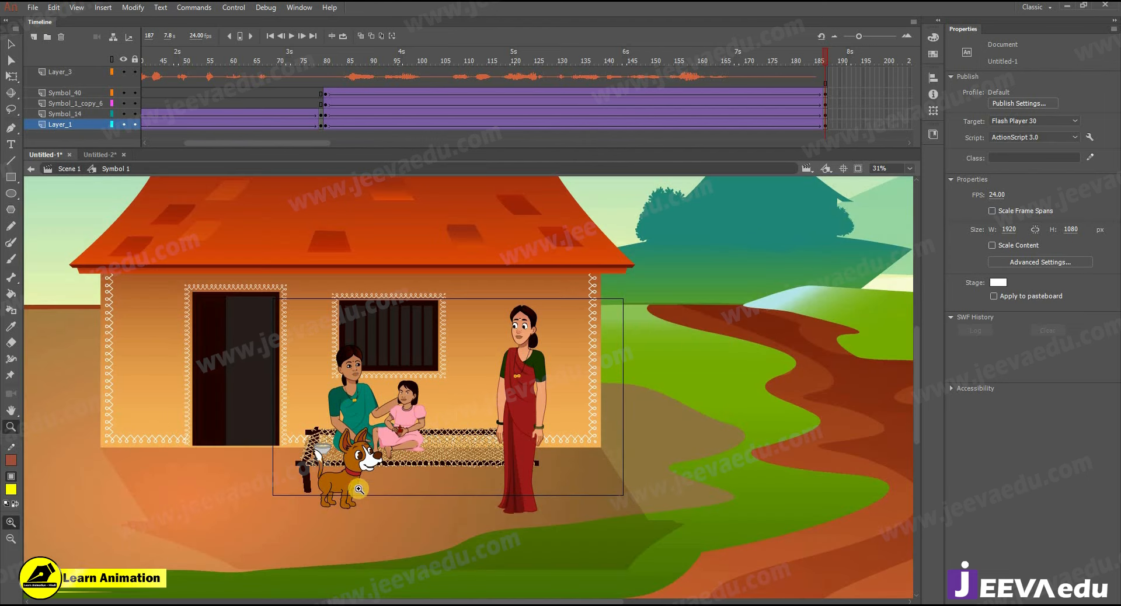
pyautogui.click(359, 489)
pyautogui.press('v')
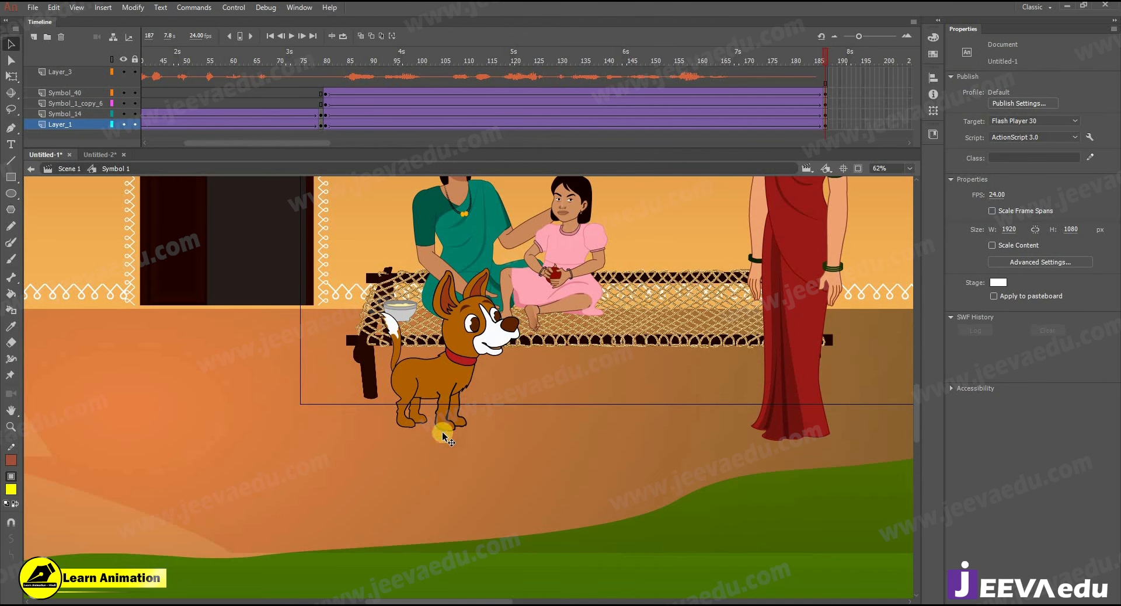
pyautogui.click(444, 435)
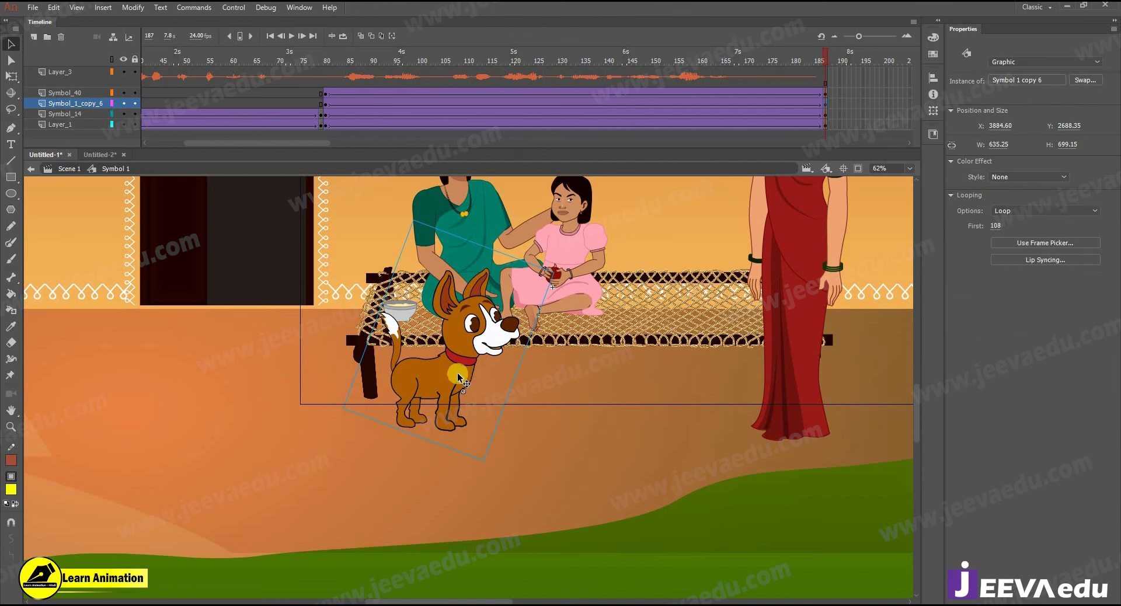
pyautogui.hotkey('shift', 'Left')
pyautogui.hotkey('shift', 'Left')
pyautogui.hotkey('shift', 'Left')
pyautogui.hotkey('shift', 'Left')
pyautogui.press('z')
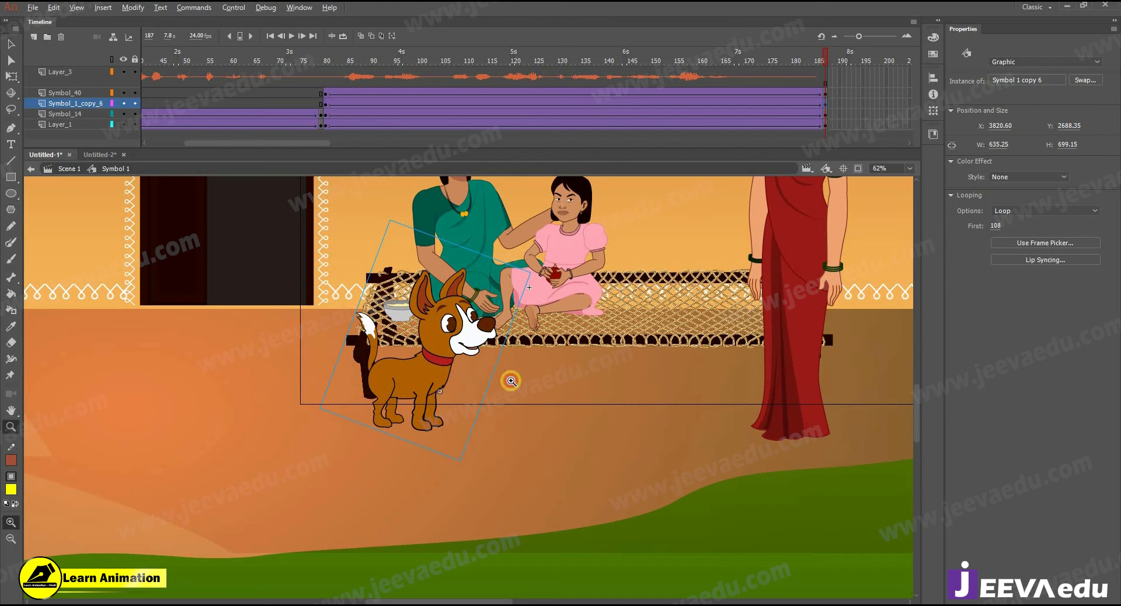
# Step: Move the standing woman in red horizontally at frame 187 to X 4722.90
pyautogui.keyDown('alt'); pyautogui.click(510, 380); pyautogui.keyUp('alt')
pyautogui.press('v')
pyautogui.click(610, 328)
pyautogui.hotkey('shift', 'Right')
pyautogui.hotkey('shift', 'Right')
pyautogui.hotkey('shift', 'Right')
pyautogui.hotkey('shift', 'Right')
pyautogui.hotkey('shift', 'Right')
pyautogui.hotkey('shift', 'Right')
pyautogui.hotkey('shift', 'Right')
pyautogui.hotkey('shift', 'Right')
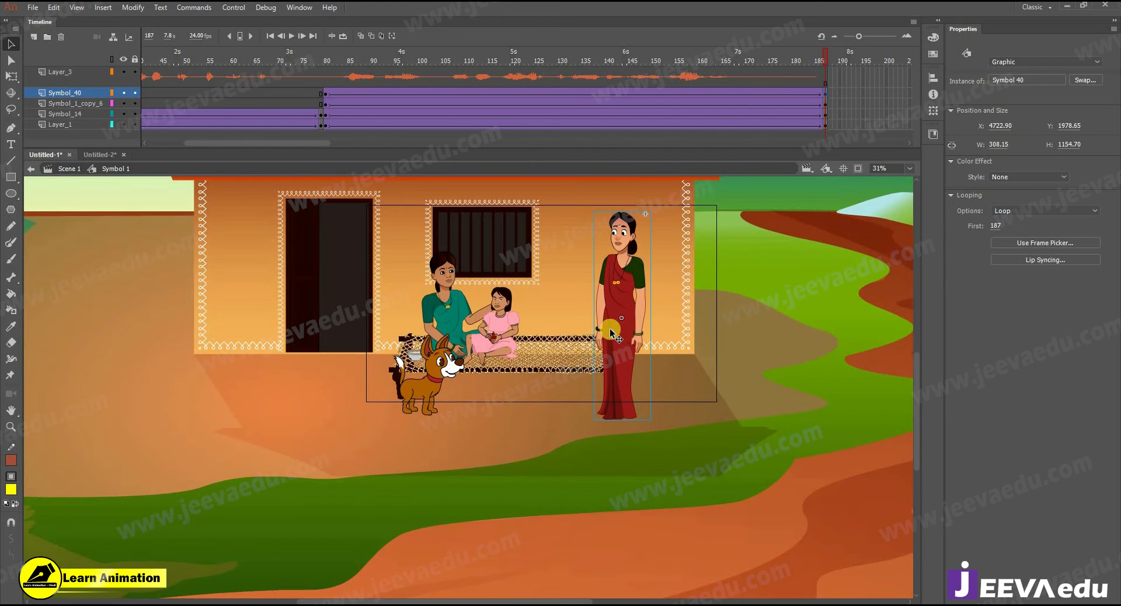
pyautogui.hotkey('shift', 'Left')
pyautogui.hotkey('shift', 'Left')
pyautogui.hotkey('shift', 'Left')
pyautogui.hotkey('shift', 'Left')
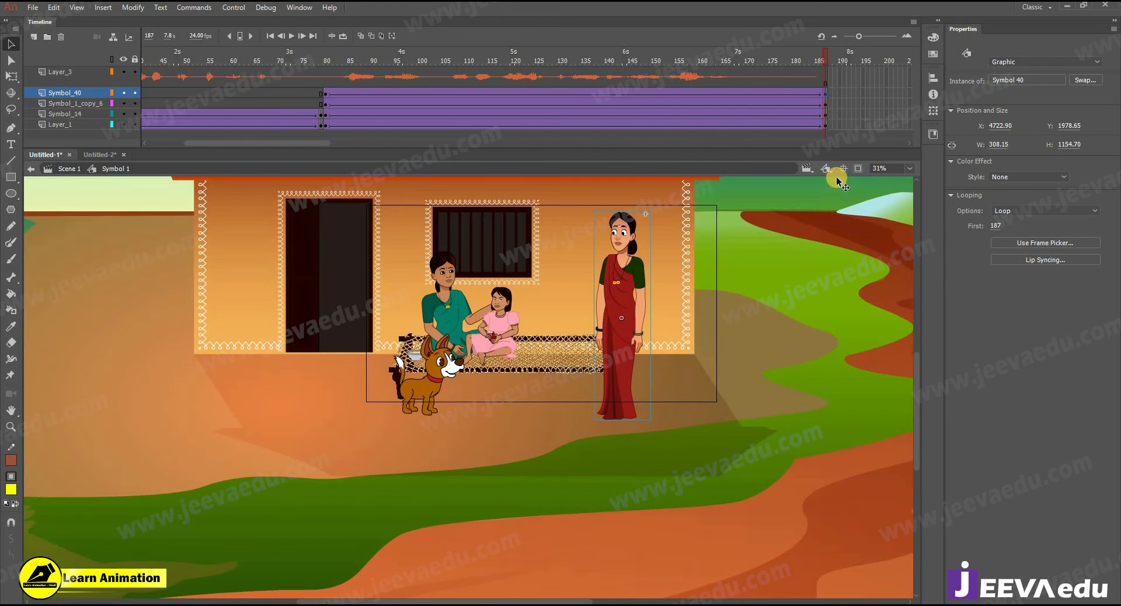
# Step: Hide the artwork outside the stage and scrub the wide shot through to its end at frame 187
pyautogui.click(858, 170)
pyautogui.press('z')
pyautogui.click(504, 331)
pyautogui.moveTo(530, 366); pyautogui.dragTo(458, 412)
pyautogui.moveTo(335, 68); pyautogui.dragTo(825, 111)
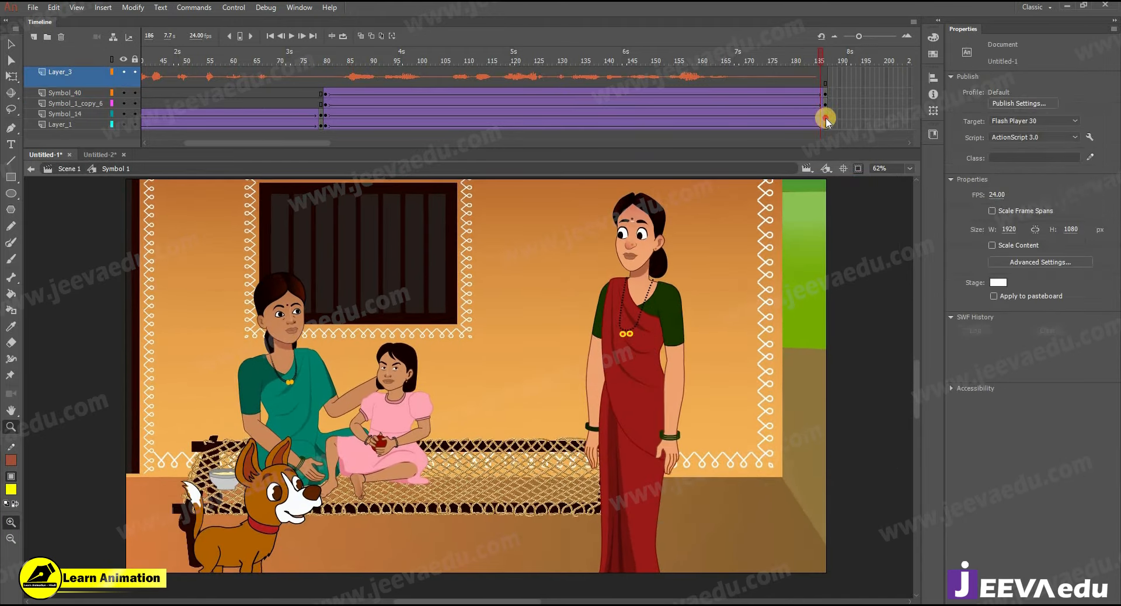
# Step: Nudge the dog left to X 3788.60 and the standing woman slightly right at frame 187
pyautogui.click(255, 508)
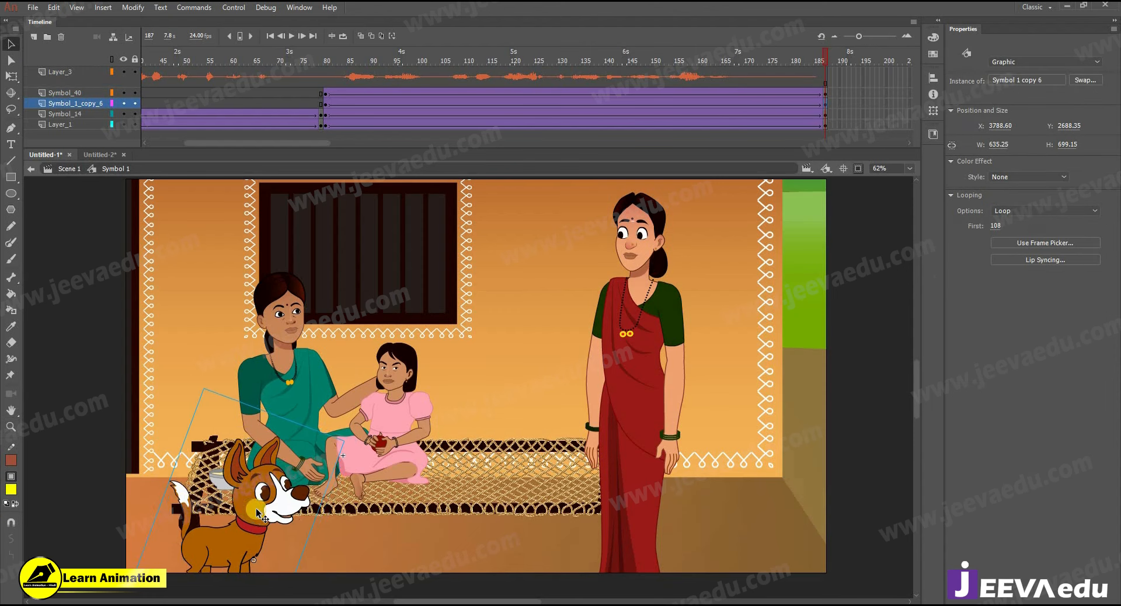
pyautogui.click(586, 328)
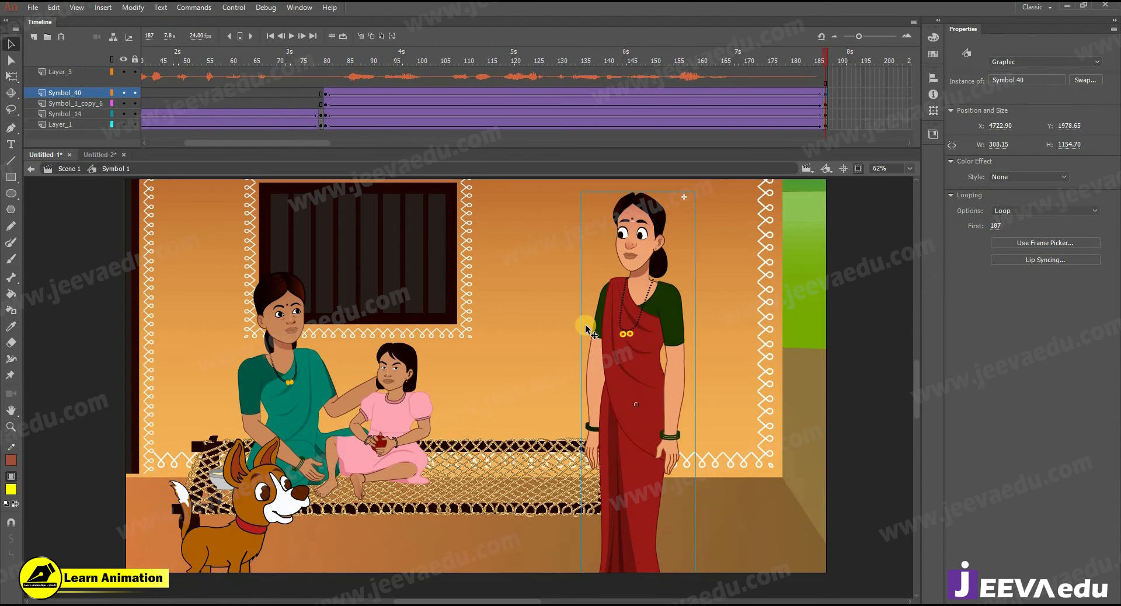
pyautogui.hotkey('shift', 'Right')
# Step: Scrub back and forth through the wide shot to check the zoom and the characters' spacing
pyautogui.moveTo(340, 68); pyautogui.dragTo(546, 120)
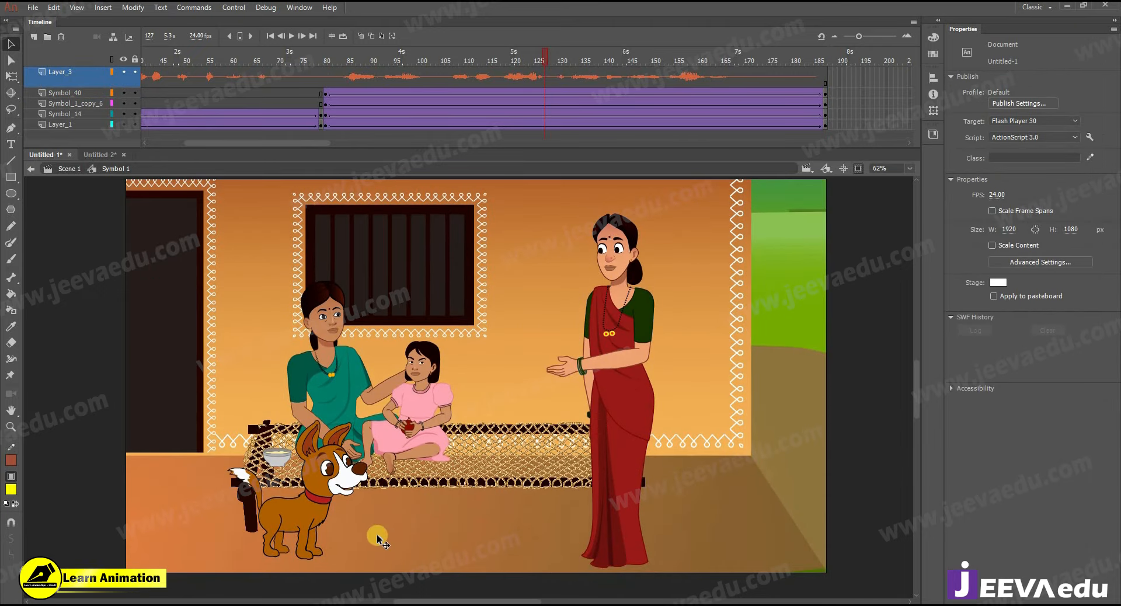
pyautogui.moveTo(501, 72); pyautogui.dragTo(746, 144)
pyautogui.moveTo(584, 172); pyautogui.dragTo(540, 251)
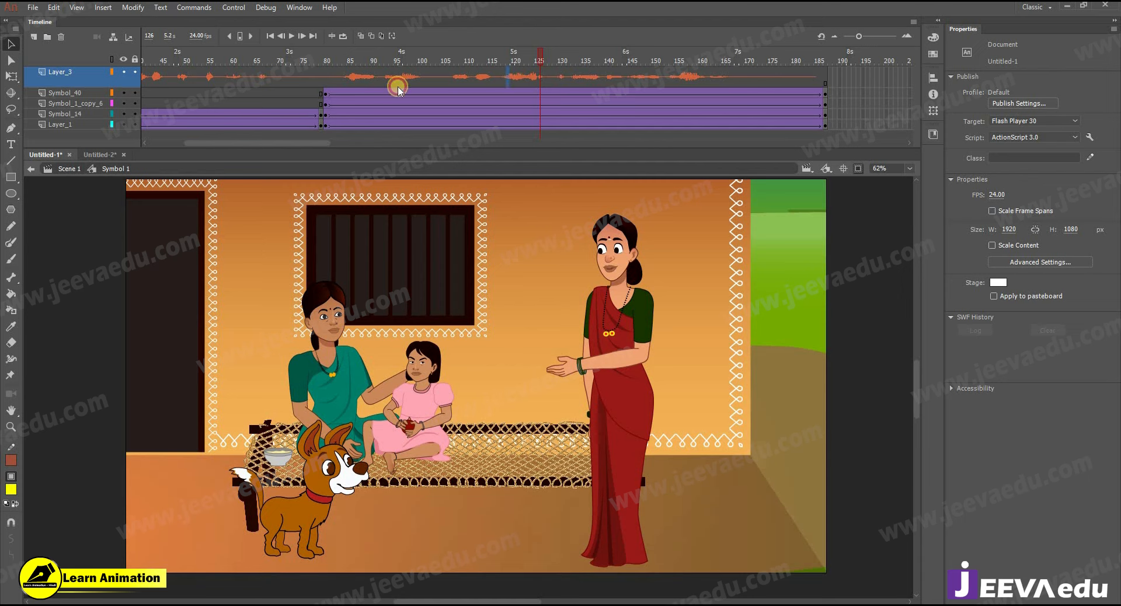
pyautogui.moveTo(398, 87); pyautogui.dragTo(358, 88)
pyautogui.moveTo(389, 53); pyautogui.dragTo(798, 104)
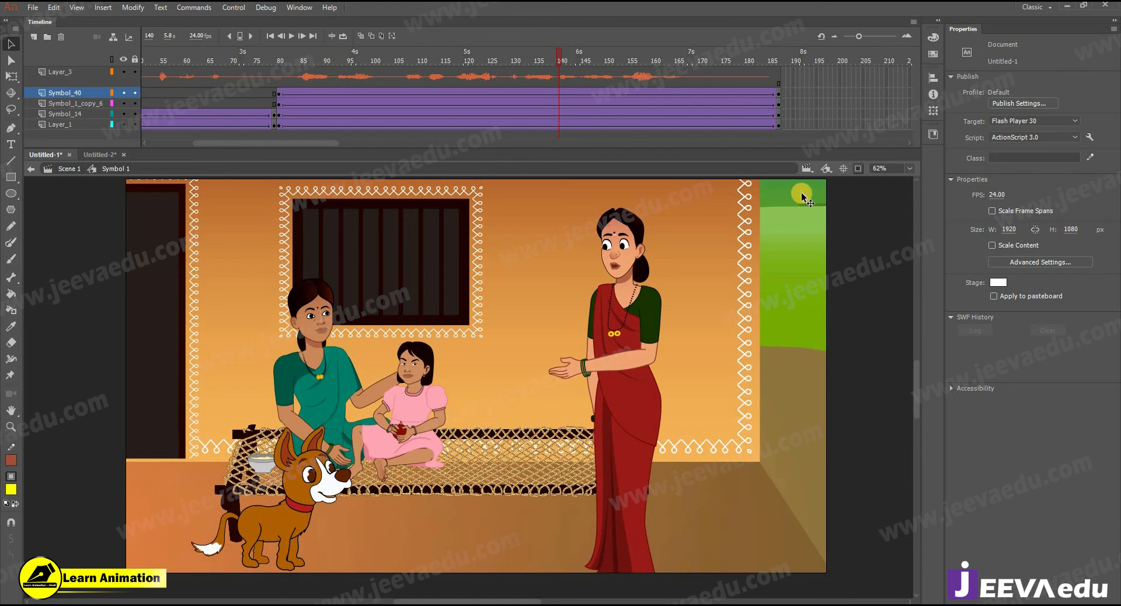
# Step: Select all the artwork at frame 187 and enlarge it slightly with Scale and Rotate
pyautogui.click(776, 147)
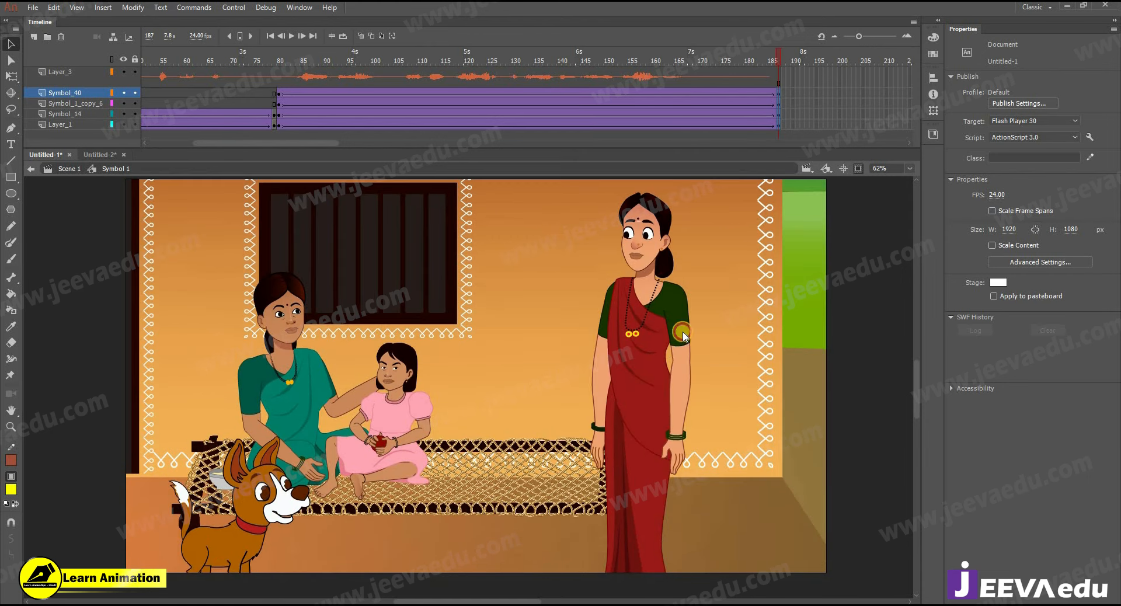
pyautogui.hotkey('ctrl', 'a')
pyautogui.hotkey('ctrl', 'alt', 's')
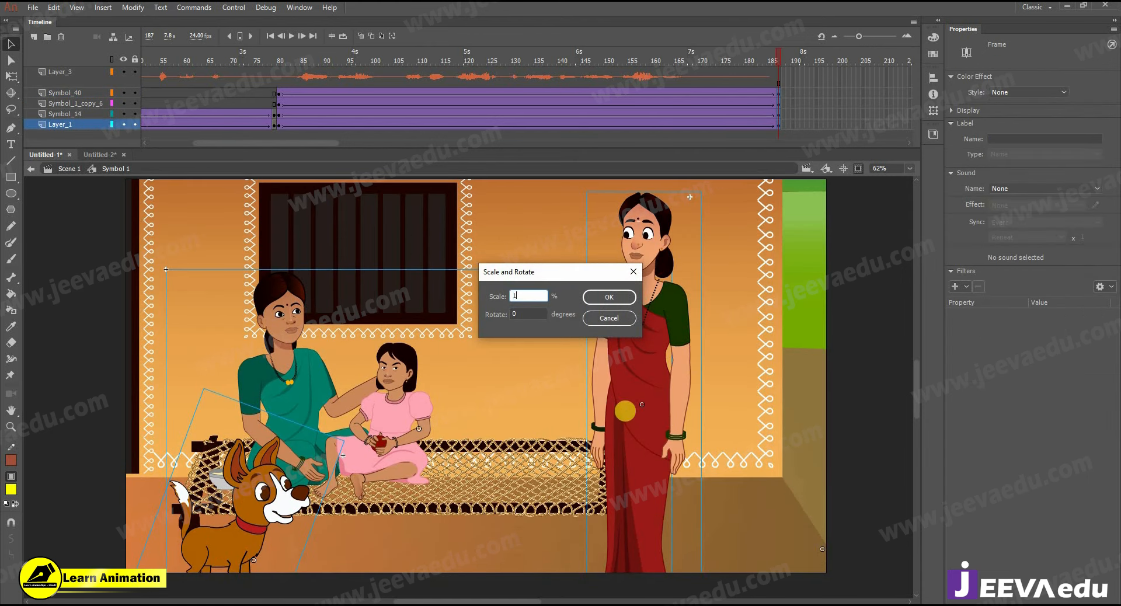
pyautogui.press('Return')
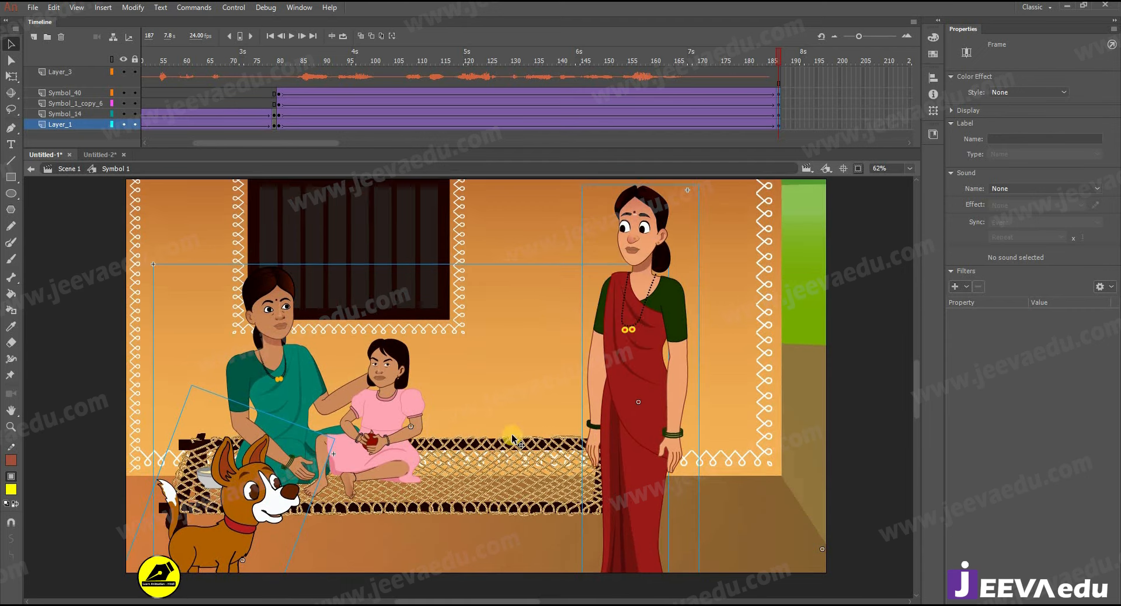
# Step: Reposition the enlarged artwork on the stage at frame 187, and nudge the dog right and the standing woman left
pyautogui.press('z')
pyautogui.hotkey('ctrl', '-')
pyautogui.press('v')
pyautogui.moveTo(543, 407); pyautogui.dragTo(574, 400)
pyautogui.moveTo(753, 57); pyautogui.dragTo(795, 125)
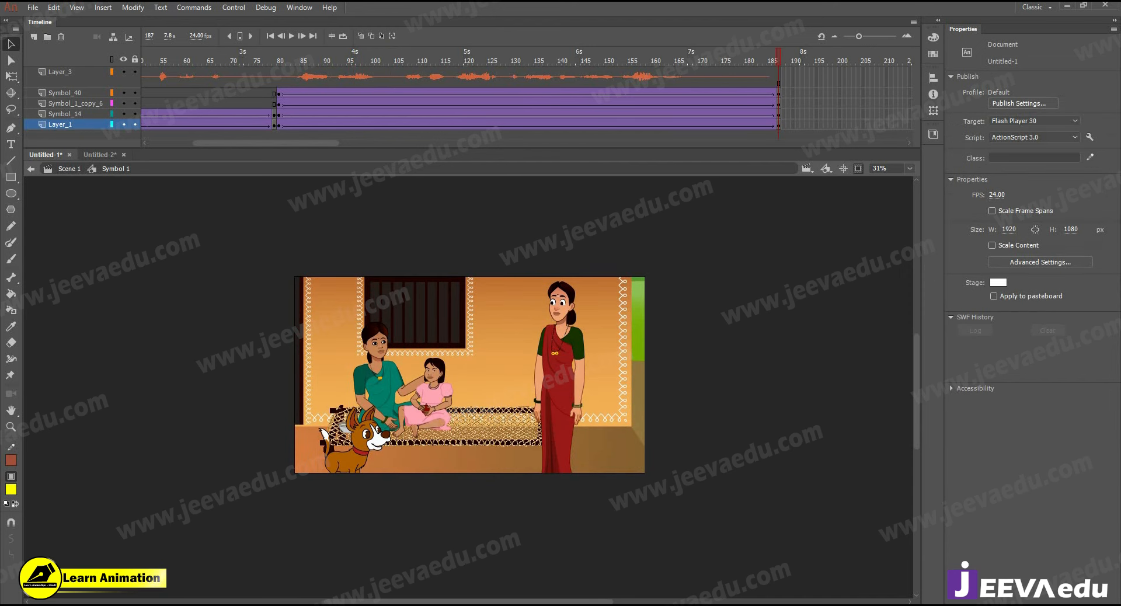
pyautogui.click(367, 454)
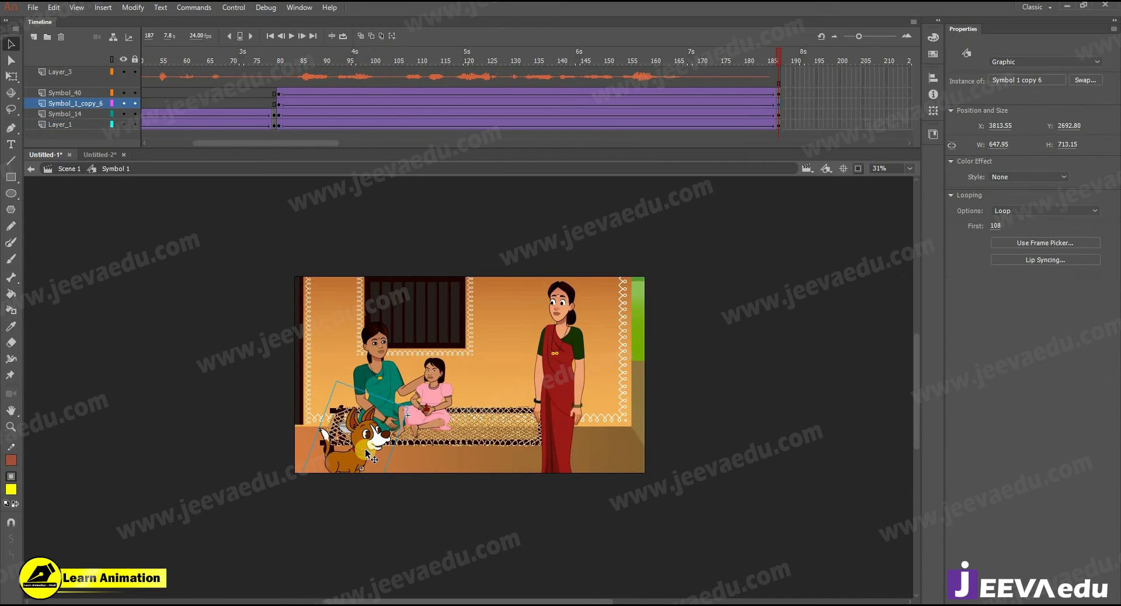
pyautogui.click(552, 423)
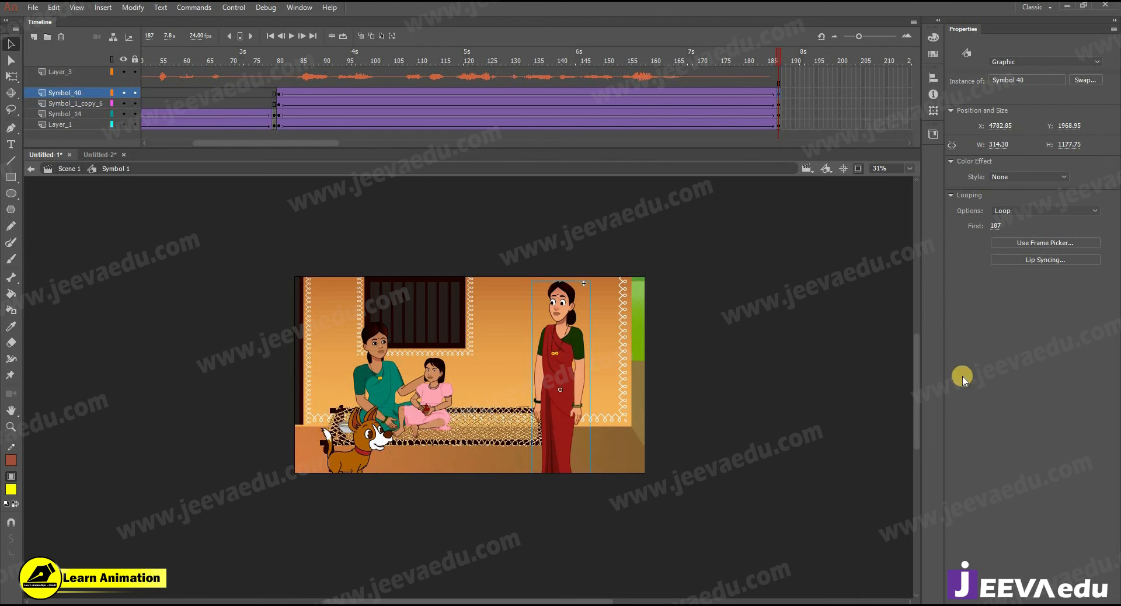
# Step: Replace the audio layer in Scene 1 with Layer_3 taken from inside Symbol 1
pyautogui.rightClick(50, 80)
pyautogui.click(73, 177)
pyautogui.click(70, 170)
pyautogui.click(77, 76)
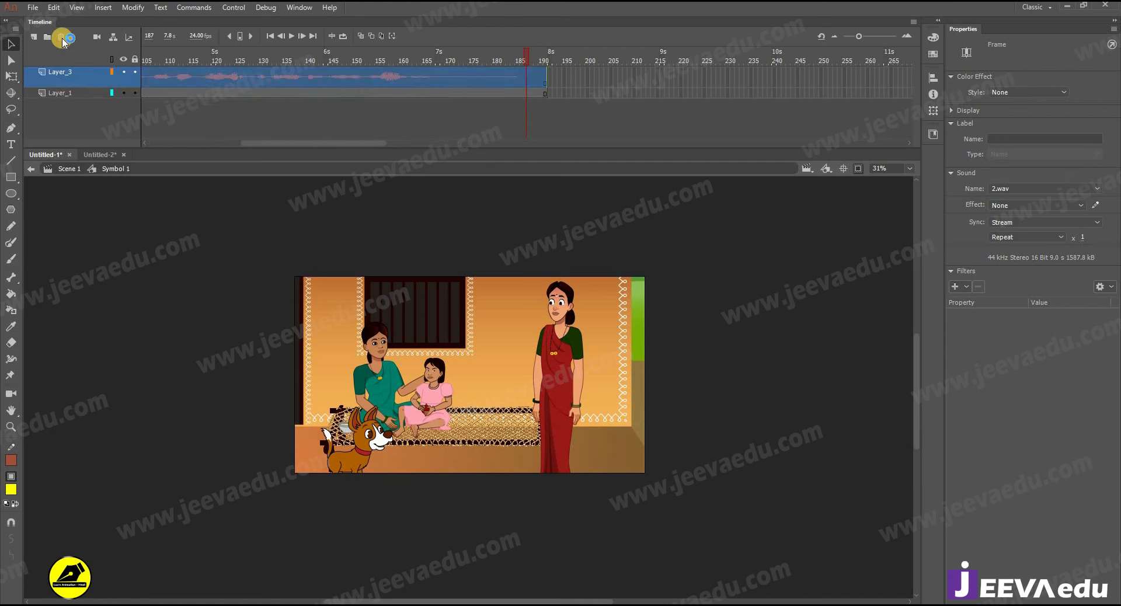
pyautogui.click(62, 37)
pyautogui.rightClick(65, 71)
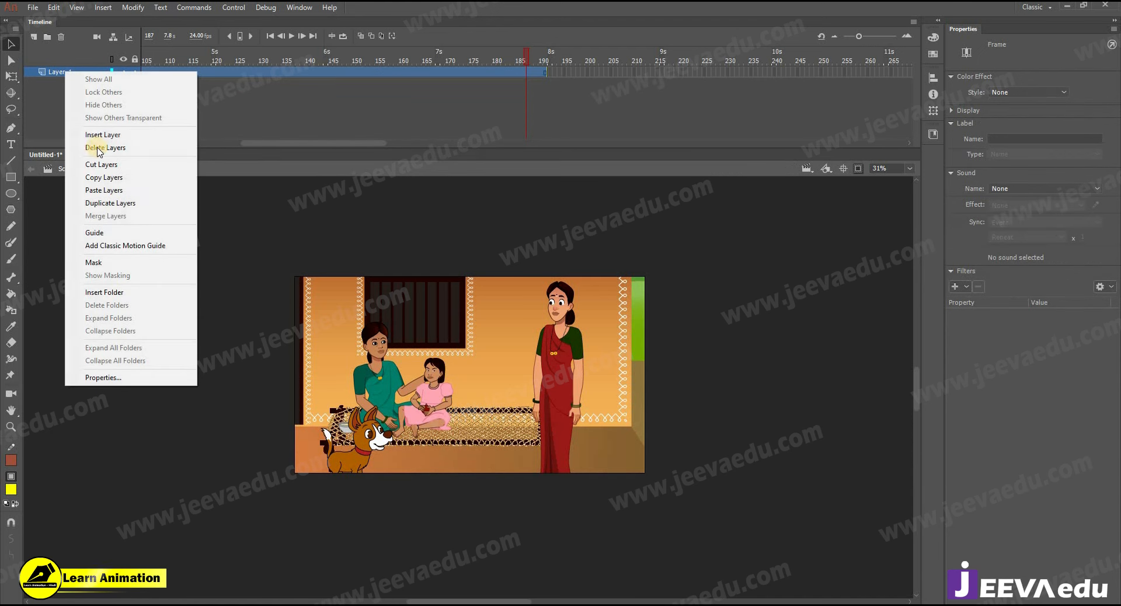
pyautogui.click(103, 190)
# Step: Remove the surplus frames after frame 187 from Layer_3 and Layer_1 in Scene 1
pyautogui.click(488, 75)
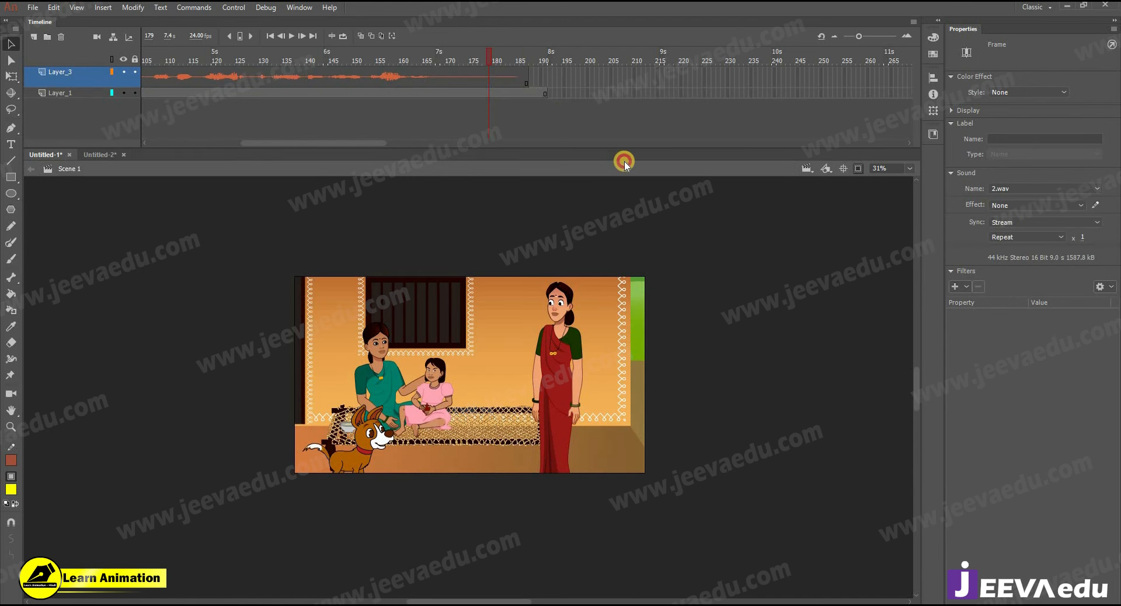
pyautogui.moveTo(531, 77); pyautogui.dragTo(624, 166)
pyautogui.hotkey('shift', 'F5')
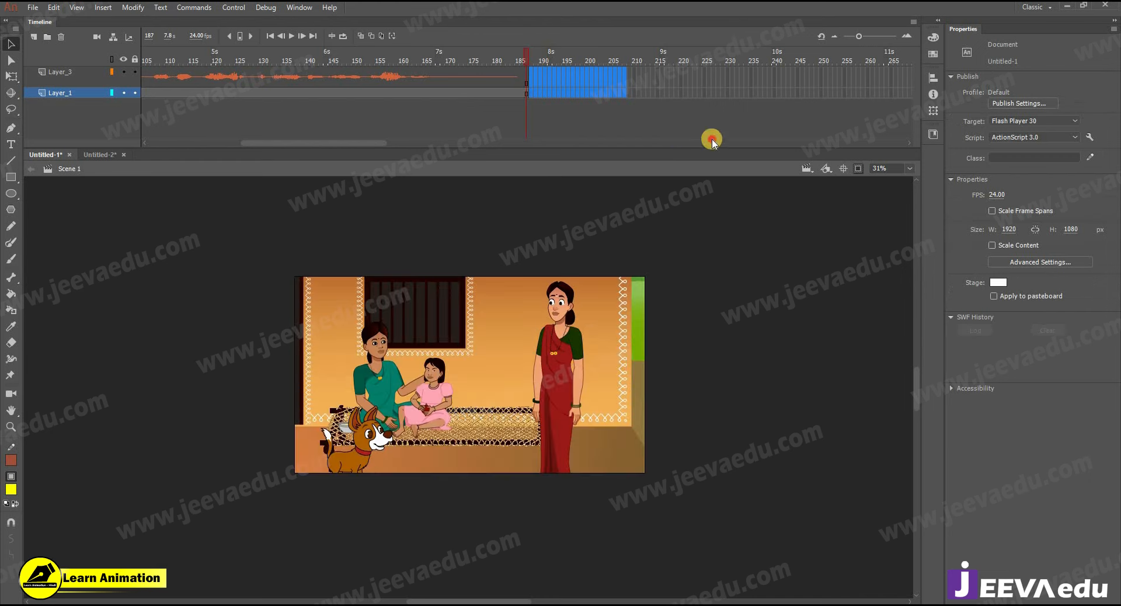
# Step: Set the published audio stream to MP3 at 128 kbps and raise its quality setting
pyautogui.click(1019, 103)
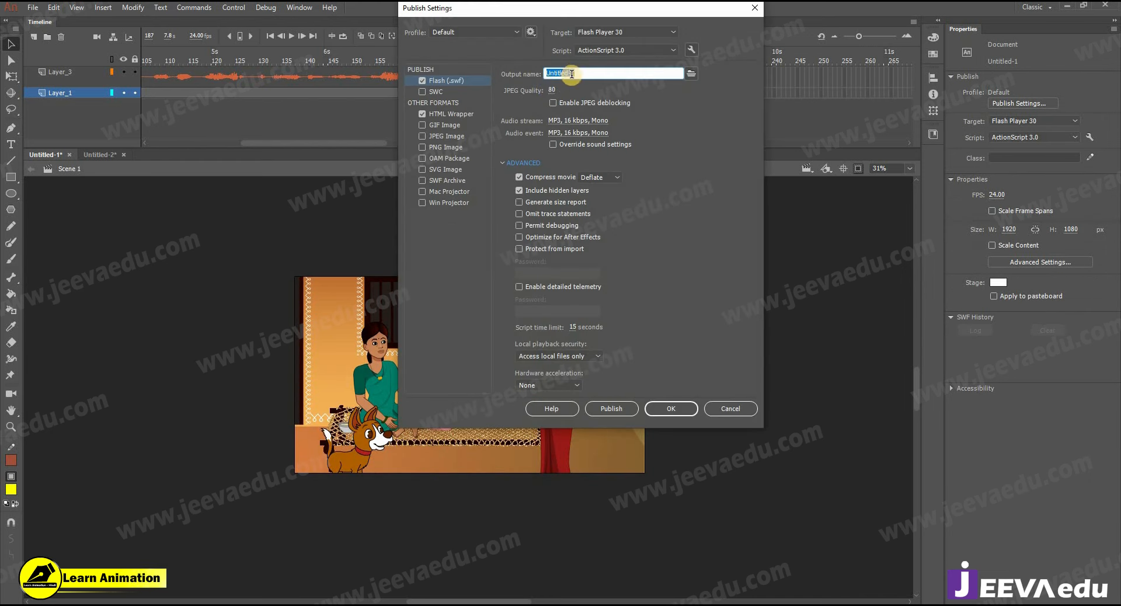
pyautogui.click(577, 121)
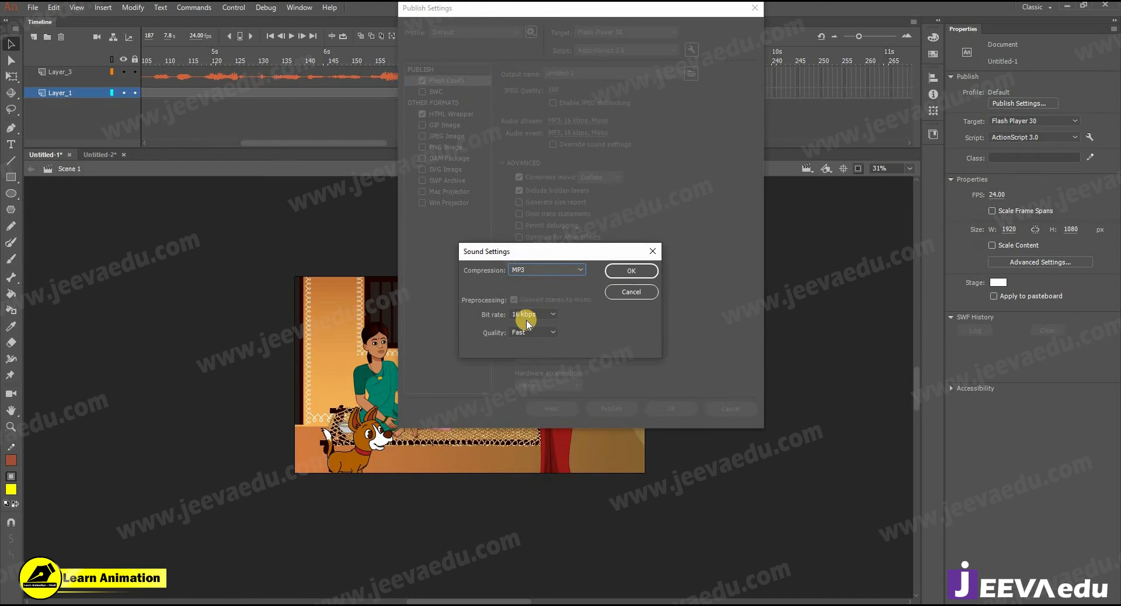
pyautogui.click(531, 314)
pyautogui.click(533, 455)
pyautogui.click(533, 332)
pyautogui.click(527, 369)
pyautogui.press('Return')
# Step: Set the published audio event to 128 kbps, raise its quality setting, and accept the publish settings
pyautogui.click(596, 133)
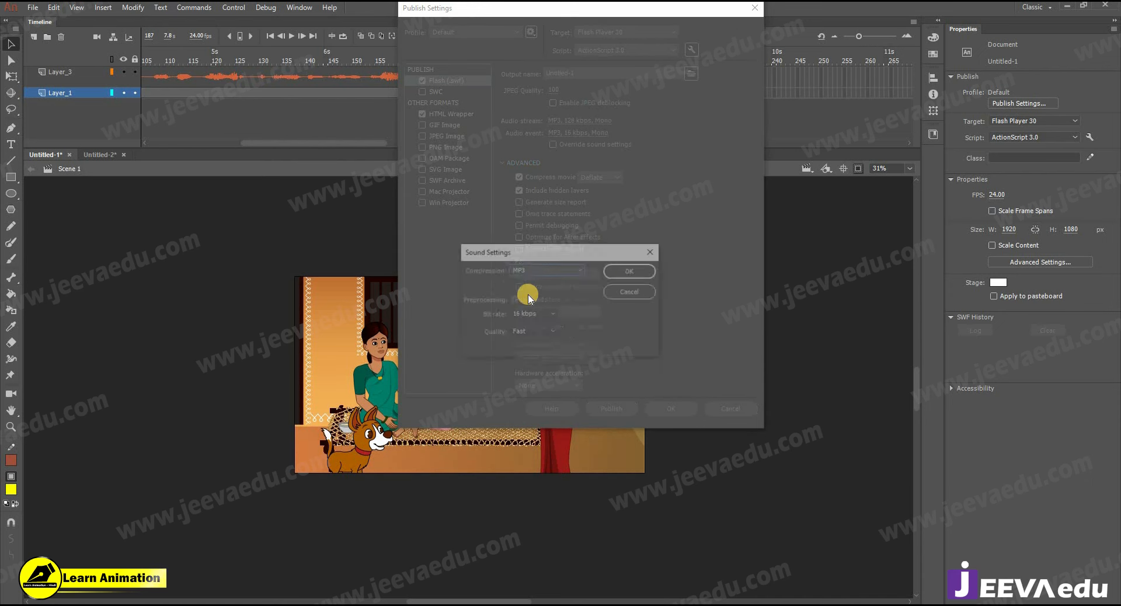
pyautogui.click(523, 315)
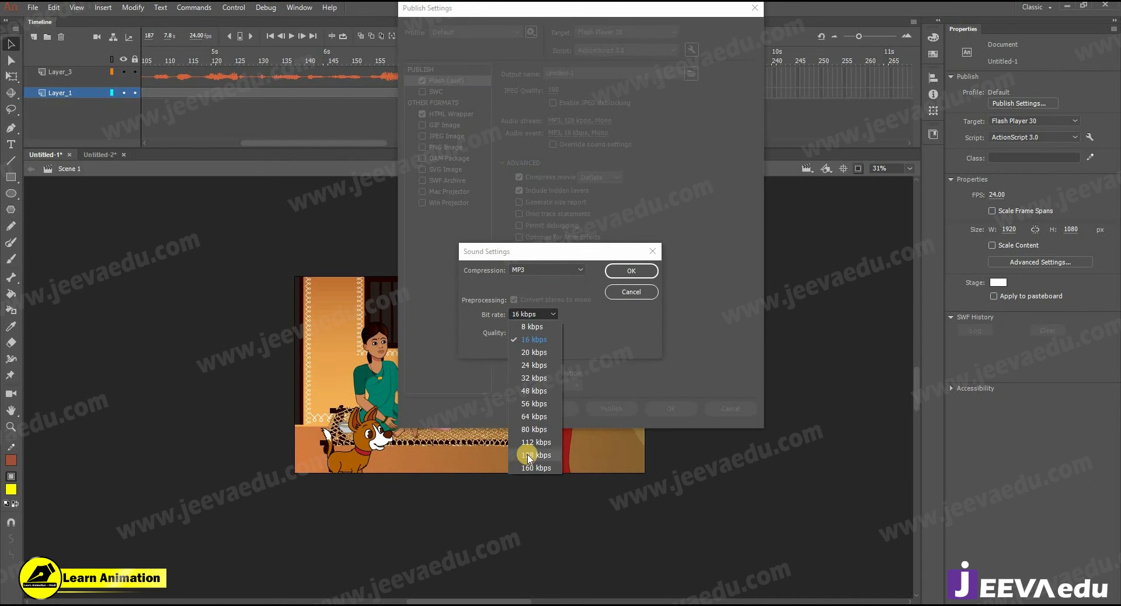
pyautogui.click(528, 455)
pyautogui.click(533, 332)
pyautogui.click(528, 369)
pyautogui.click(632, 273)
pyautogui.click(664, 408)
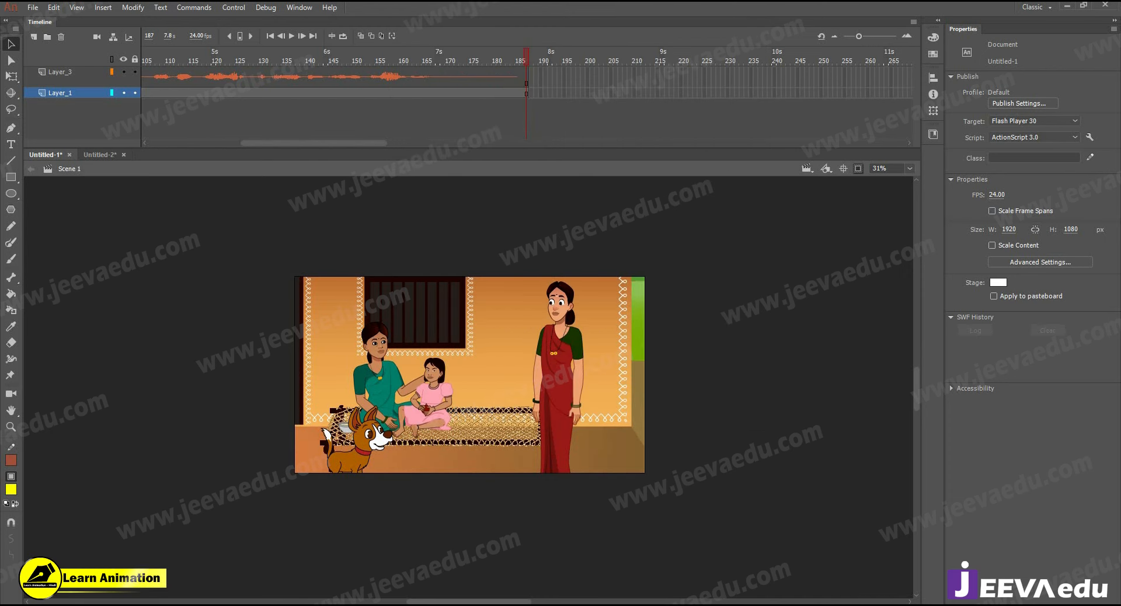
# Step: Export the animation as a QuickTime video named 111 on the Desktop, and dismiss the Media Encoder notice
pyautogui.click(33, 8)
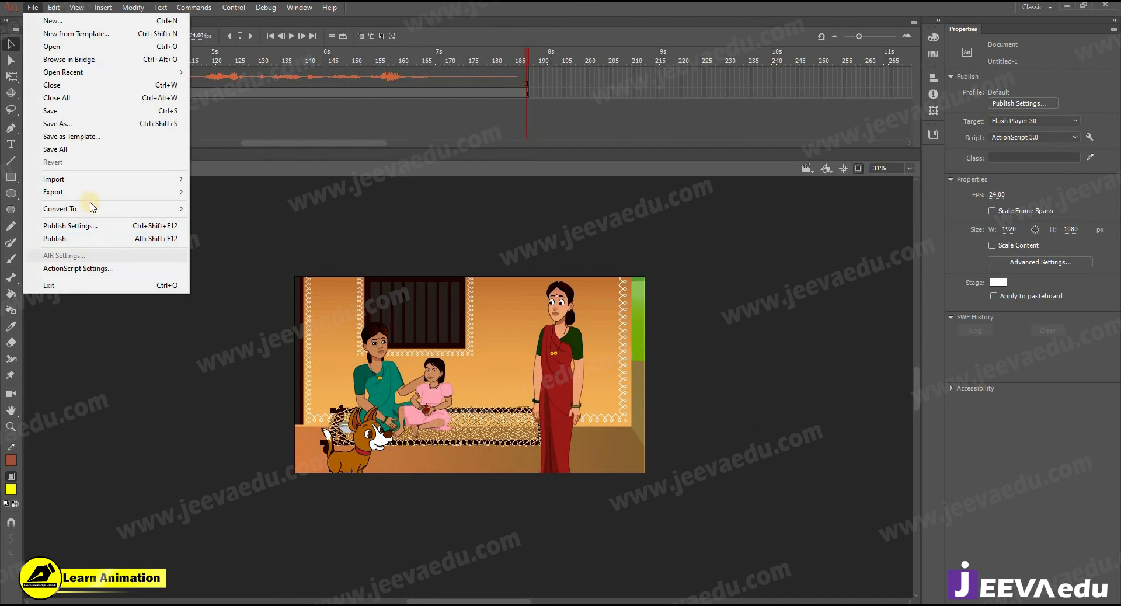
pyautogui.moveTo(88, 192)
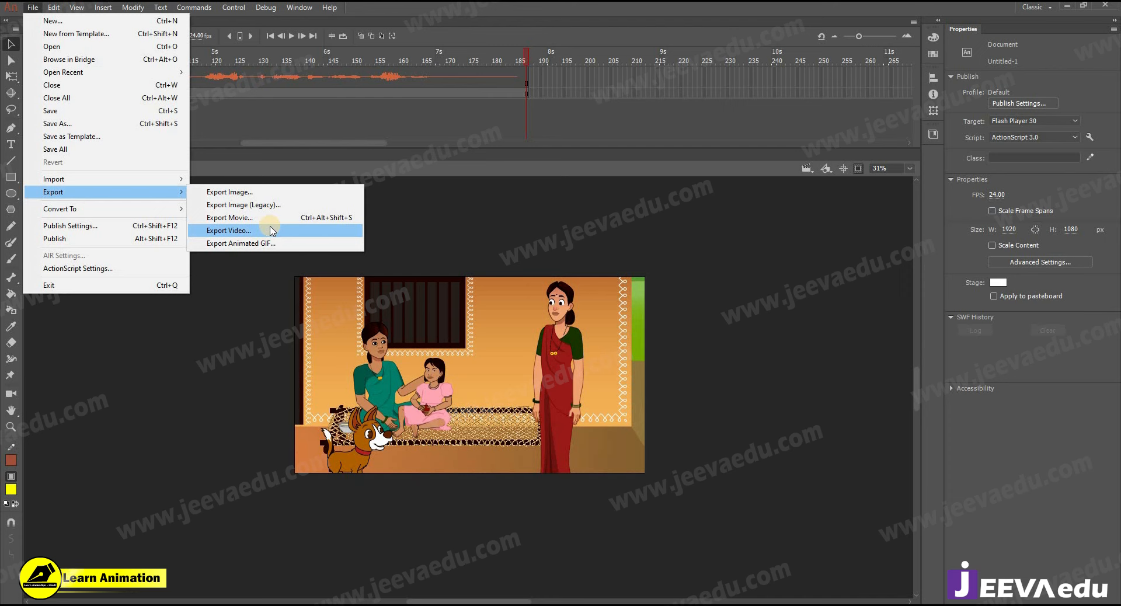
pyautogui.click(234, 231)
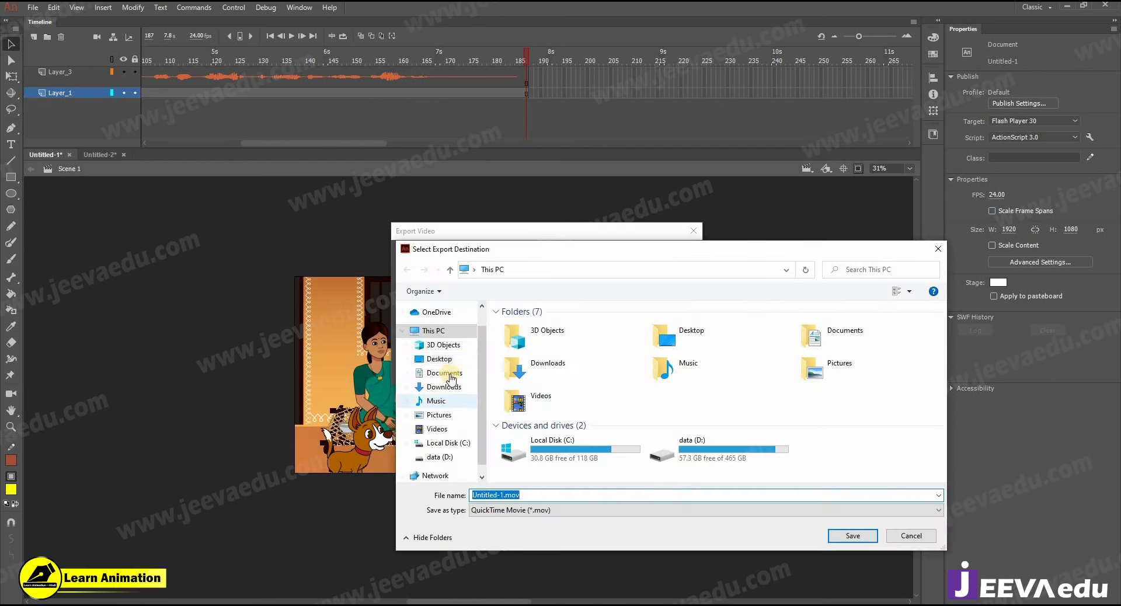
pyautogui.click(539, 496)
pyautogui.doubleClick(541, 496)
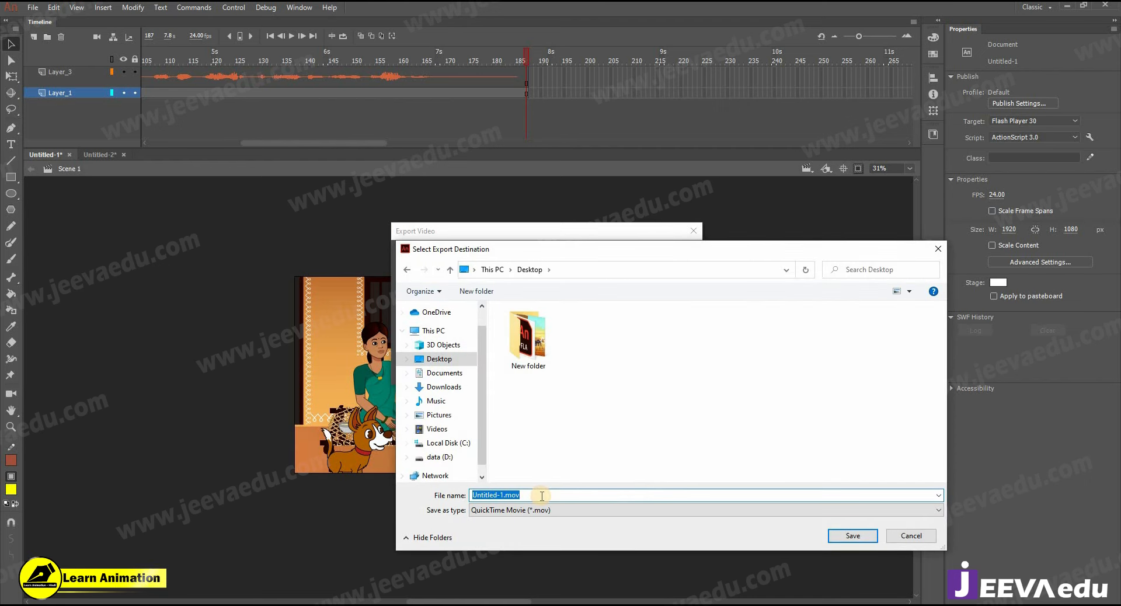
pyautogui.write('111')
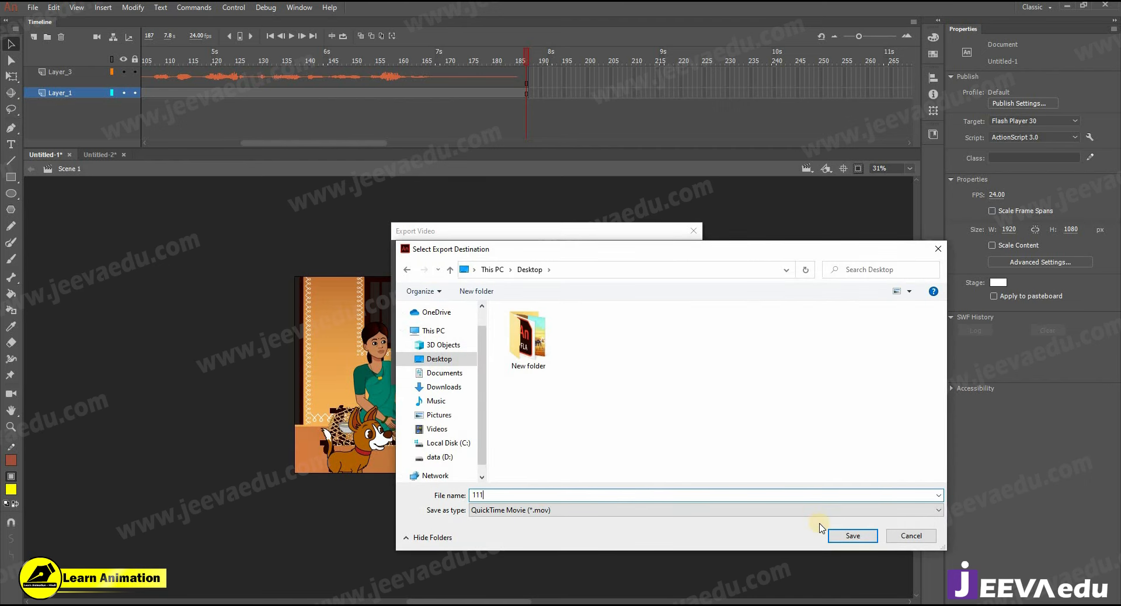
pyautogui.click(851, 535)
pyautogui.click(605, 365)
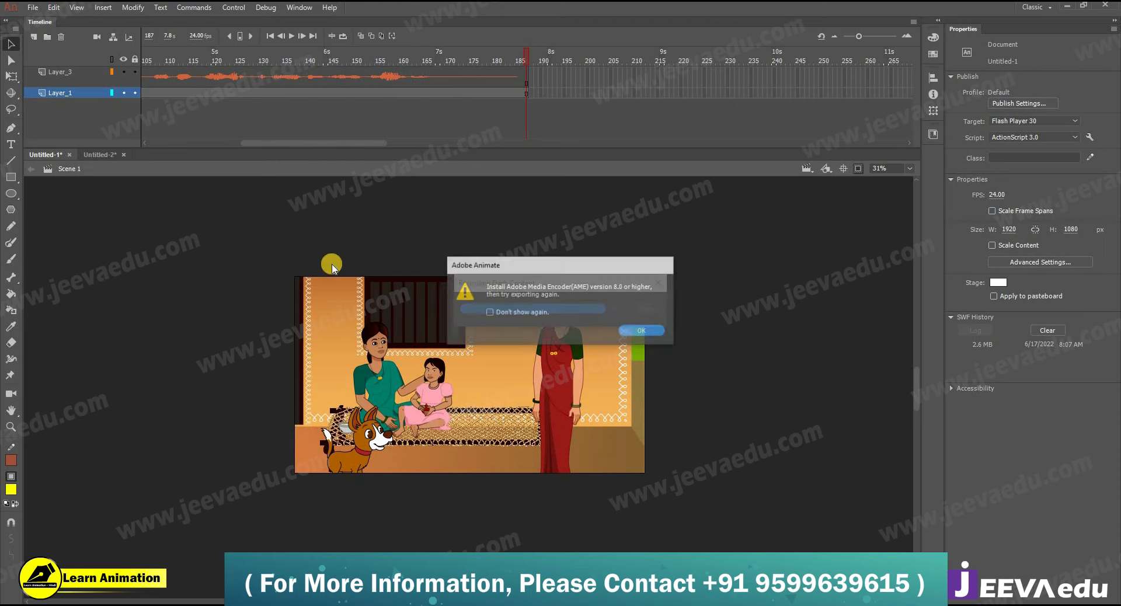
pyautogui.click(640, 331)
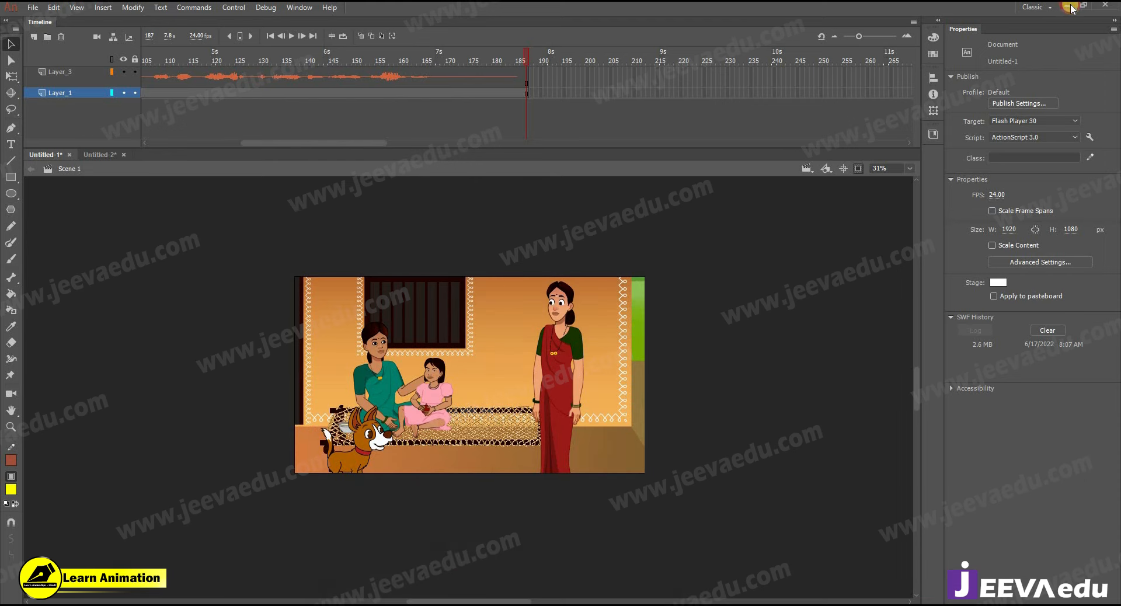
# Step: Switch to the Windows desktop and select the exported 111.mov file
pyautogui.click(1071, 7)
pyautogui.click(97, 90)
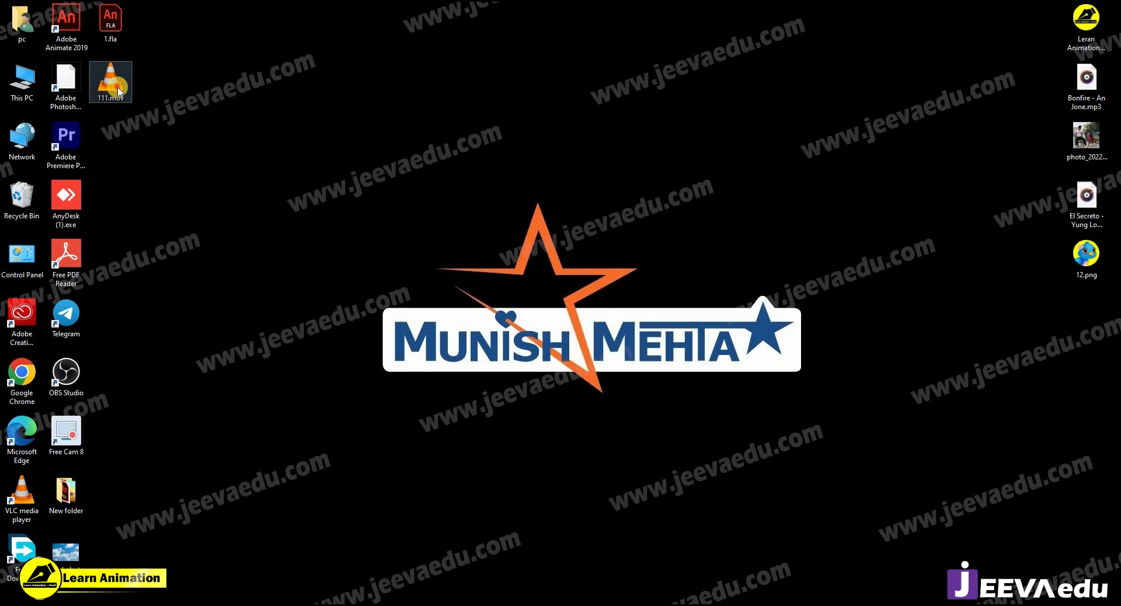